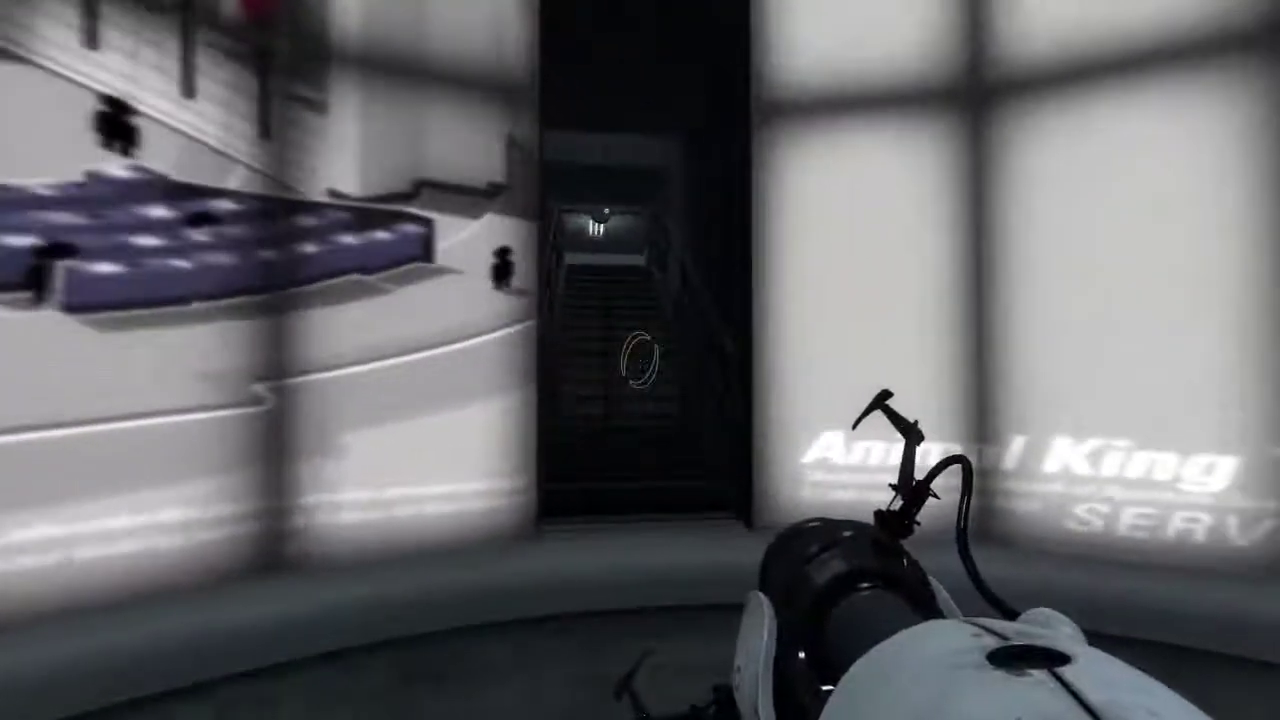
key("w")
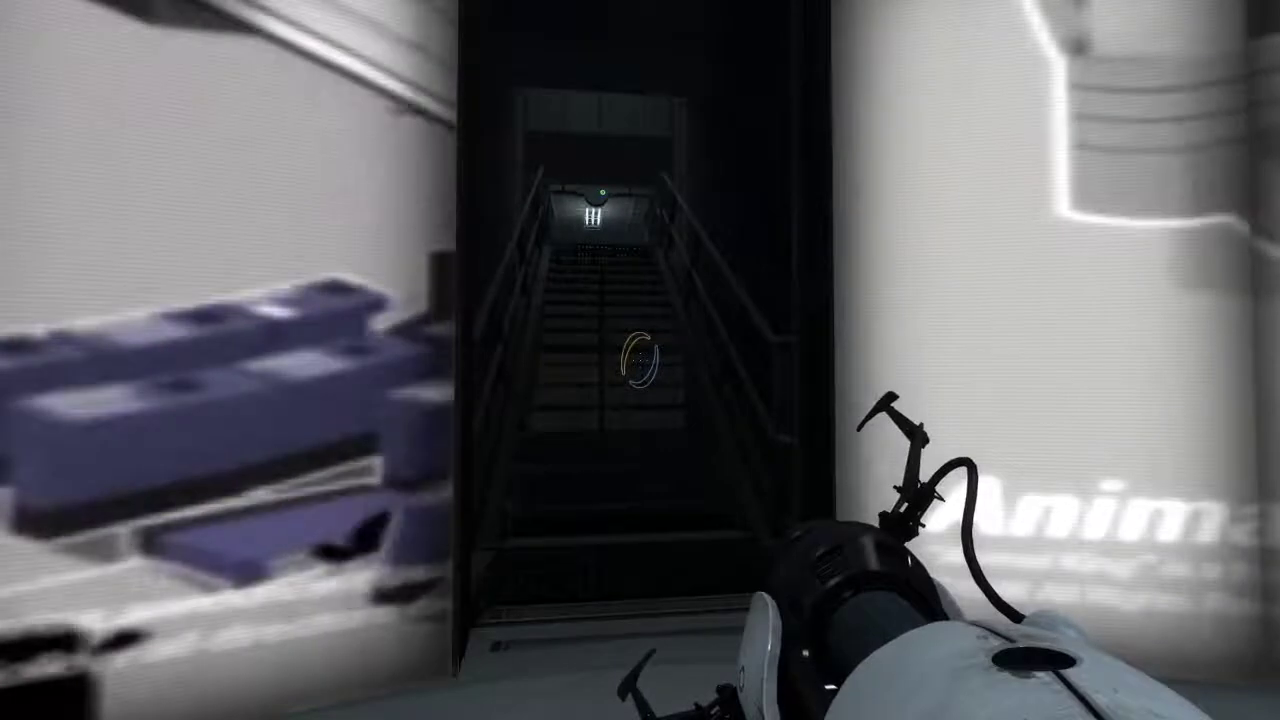
key("w")
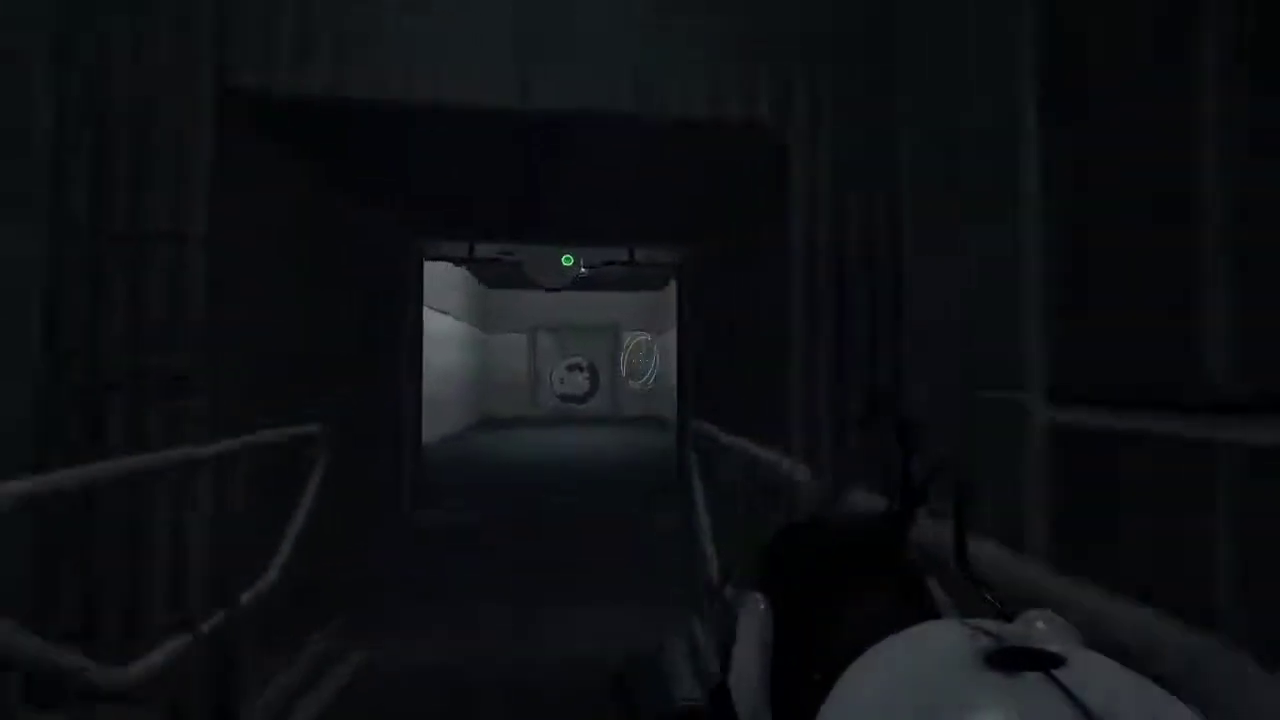
key("w")
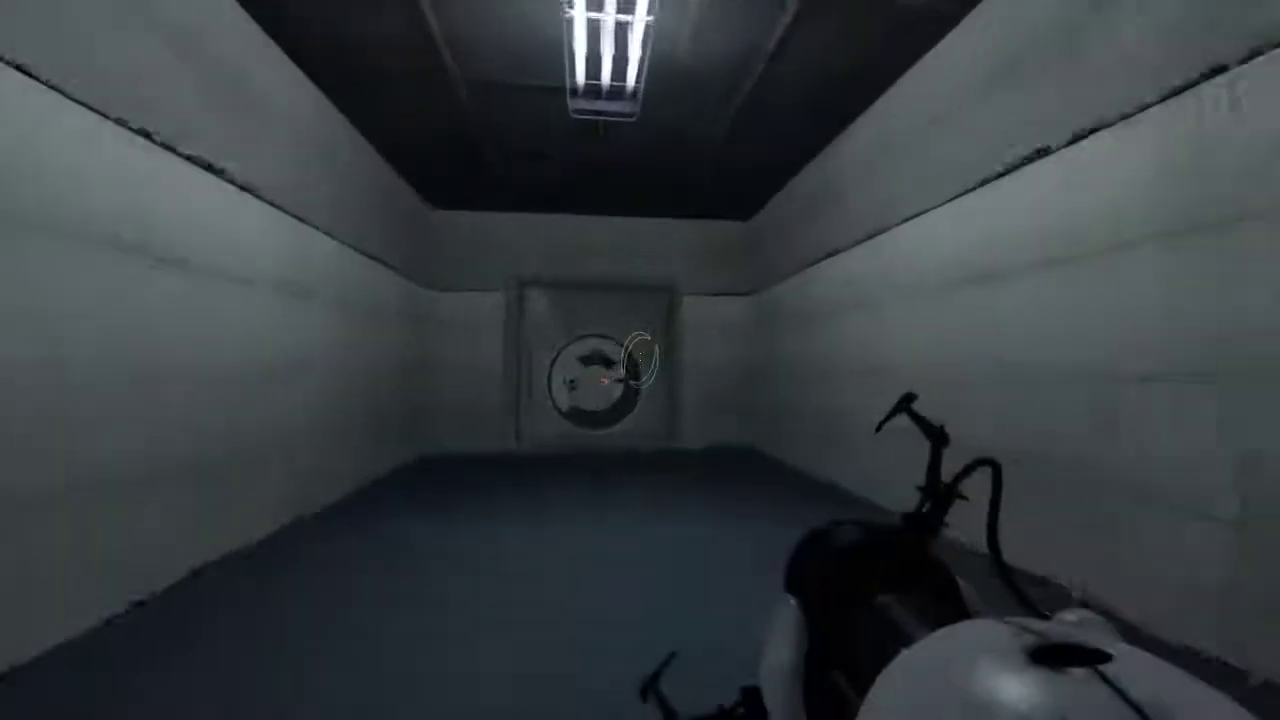
key("w")
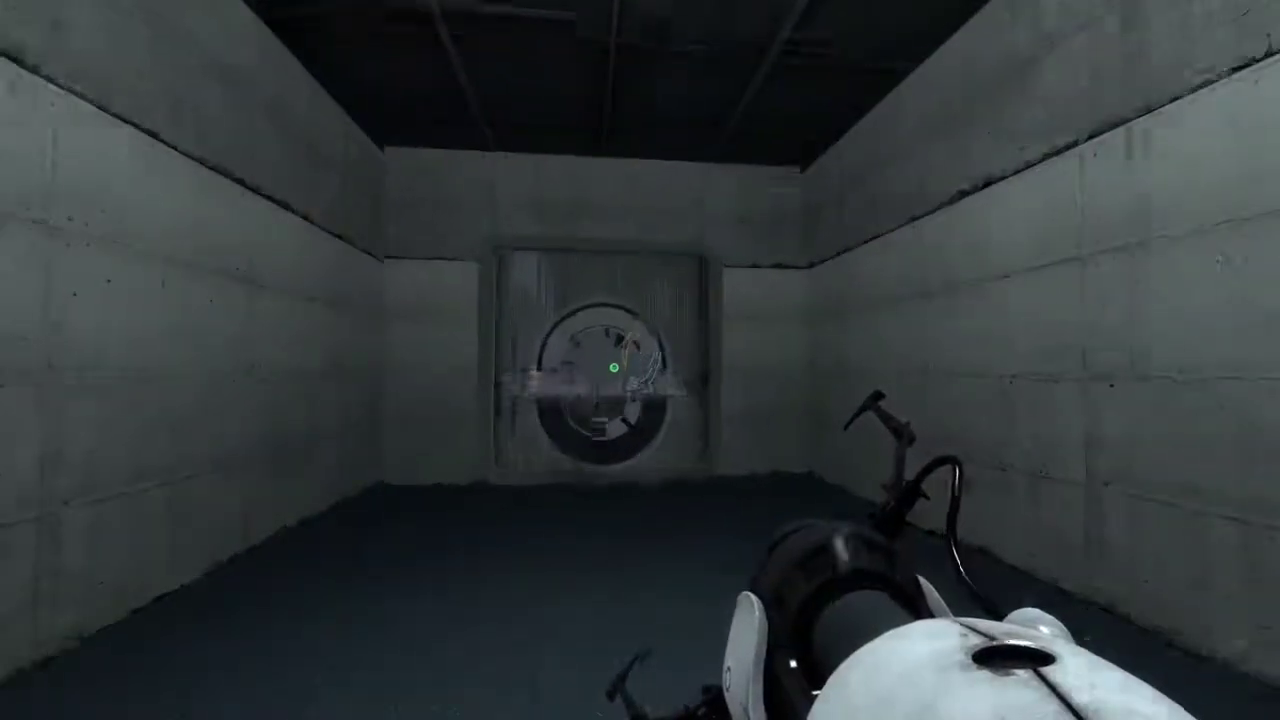
key("w")
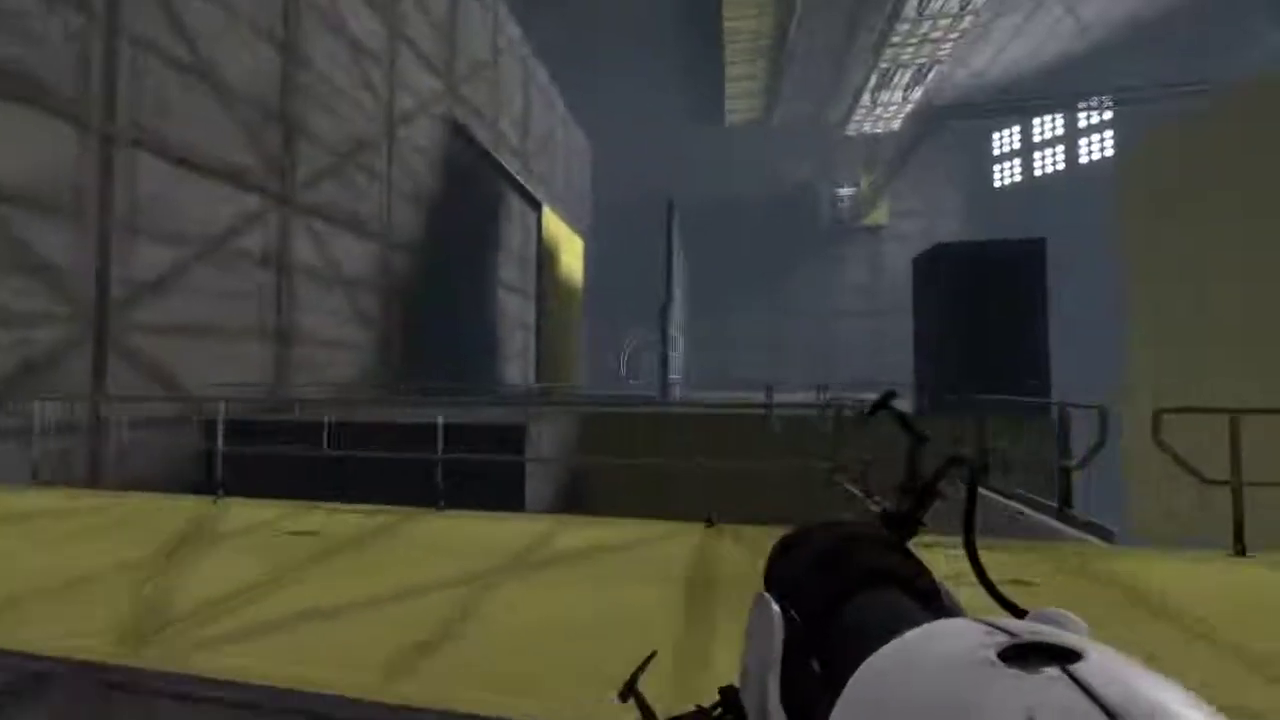
key("w")
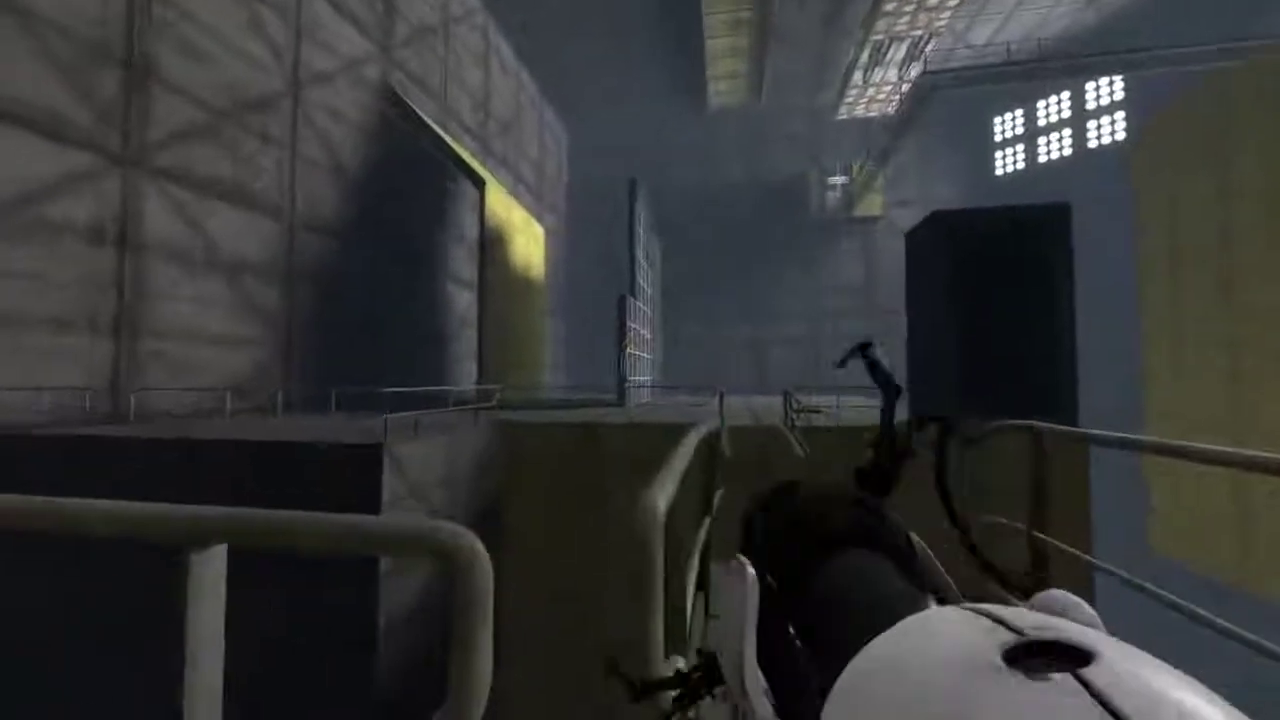
key("w")
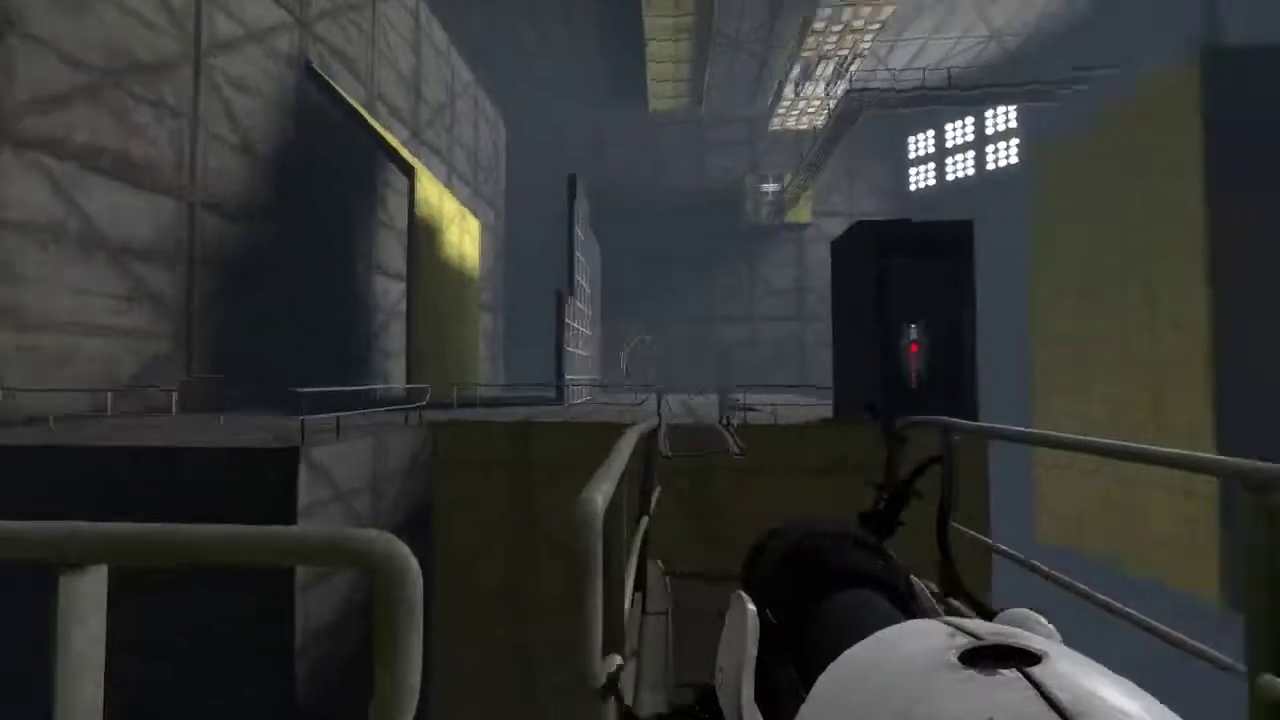
key("w")
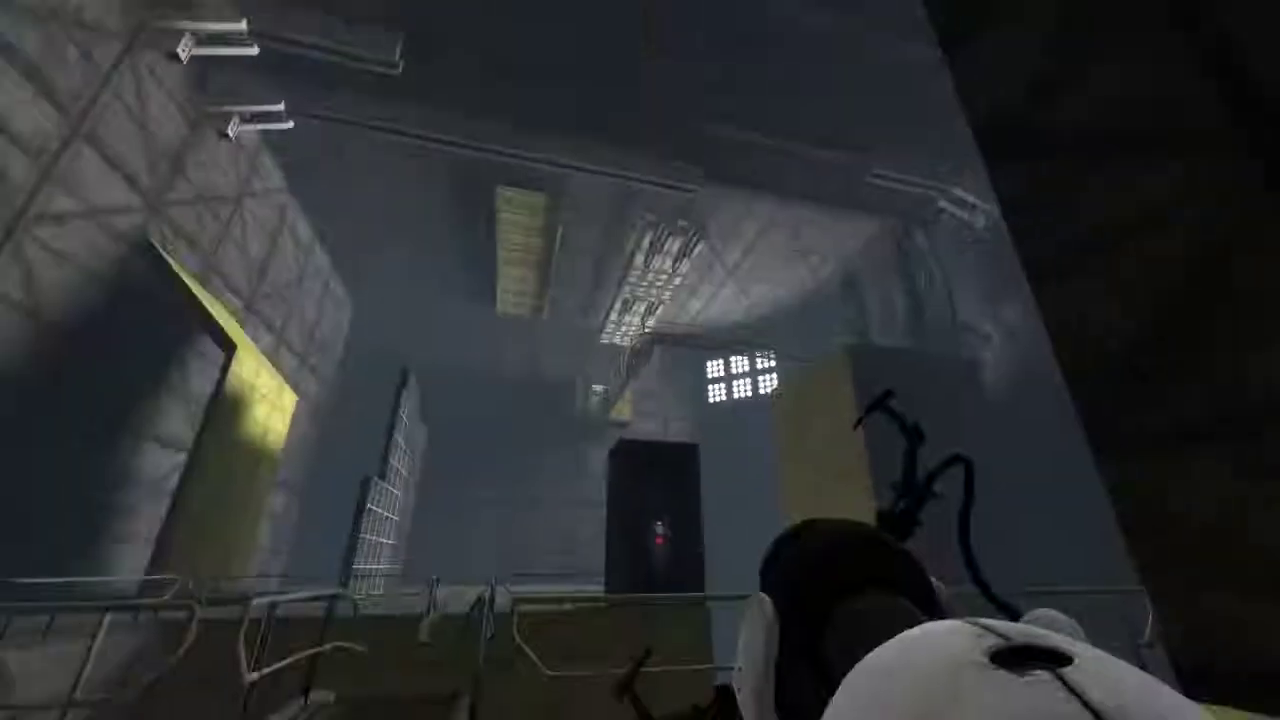
key("w")
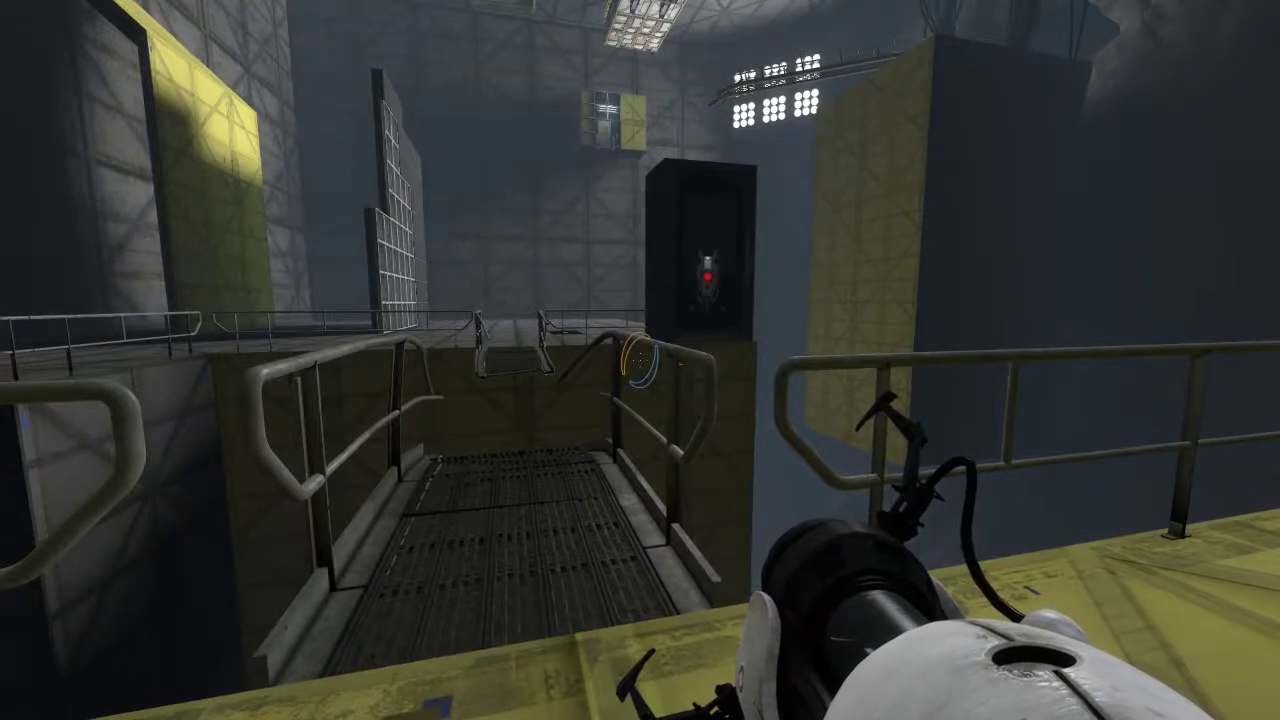
key("w")
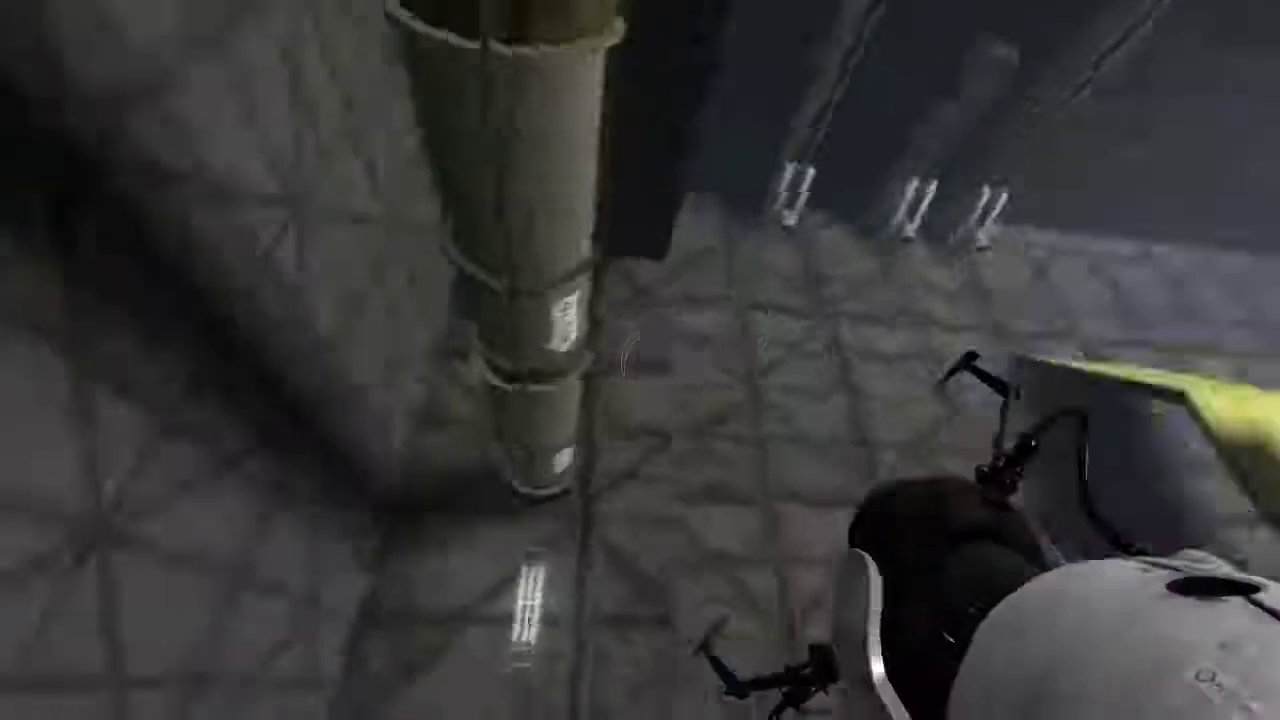
key("w")
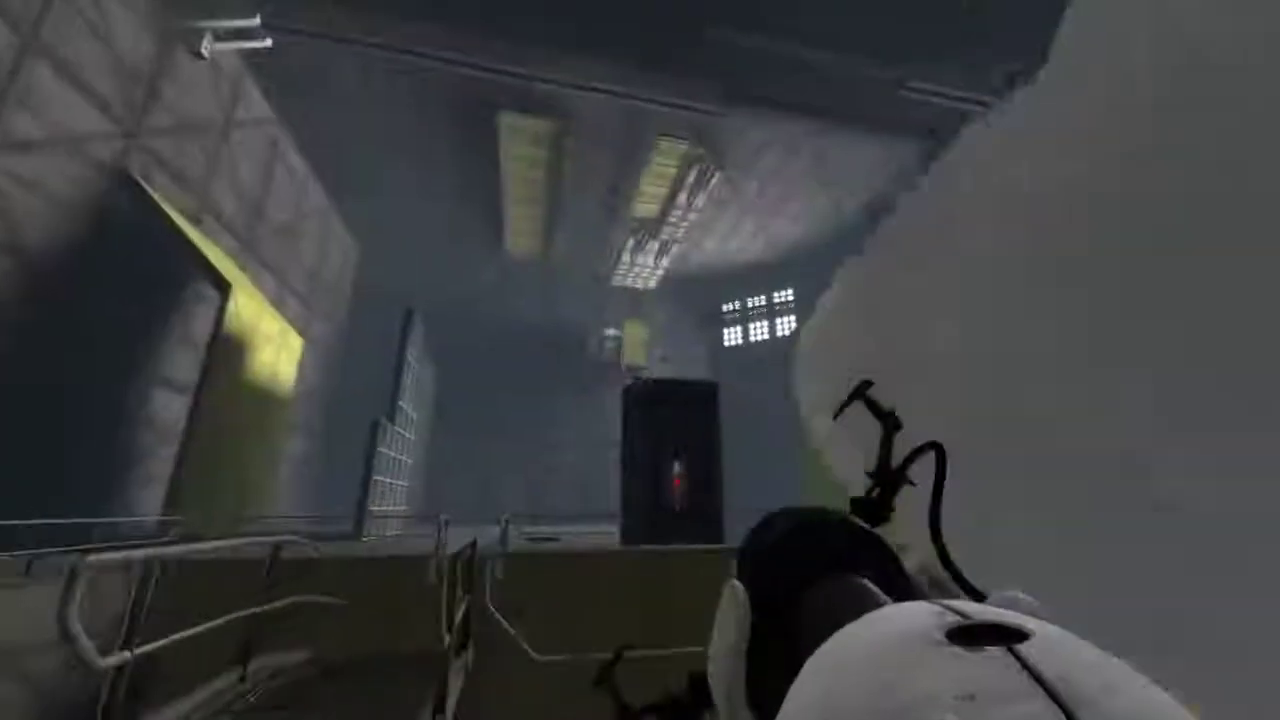
key("w")
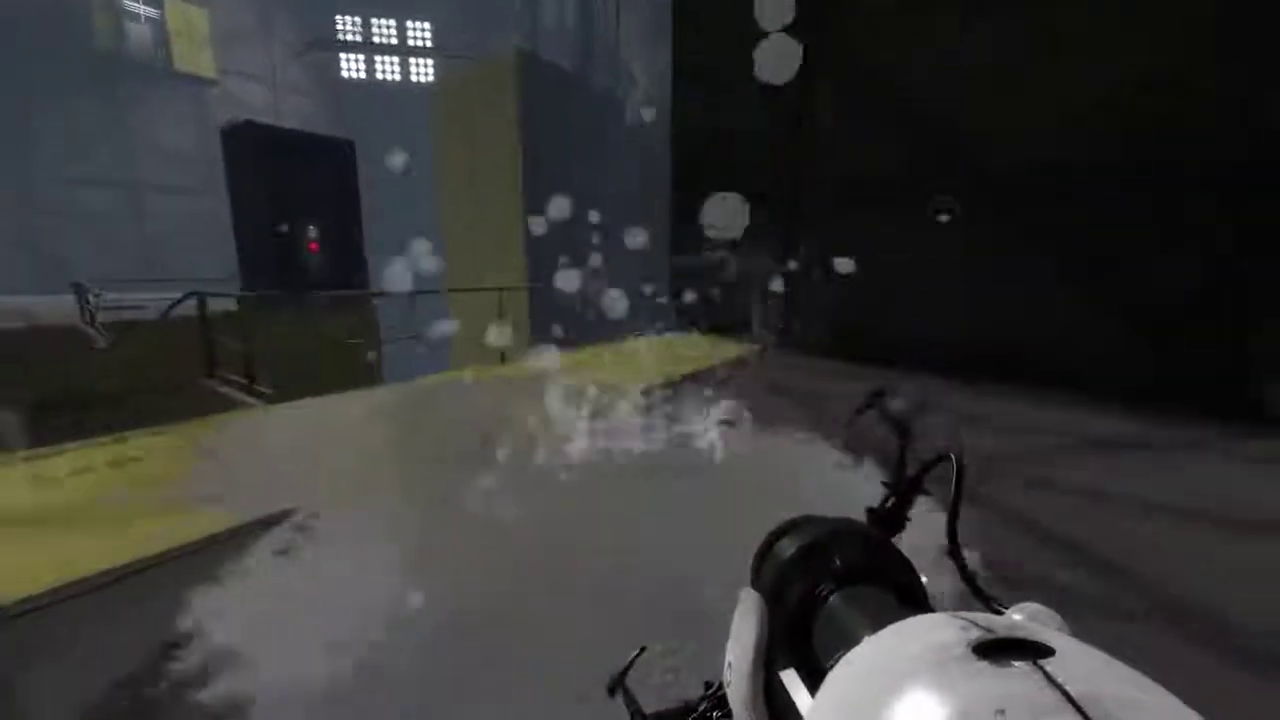
key("w")
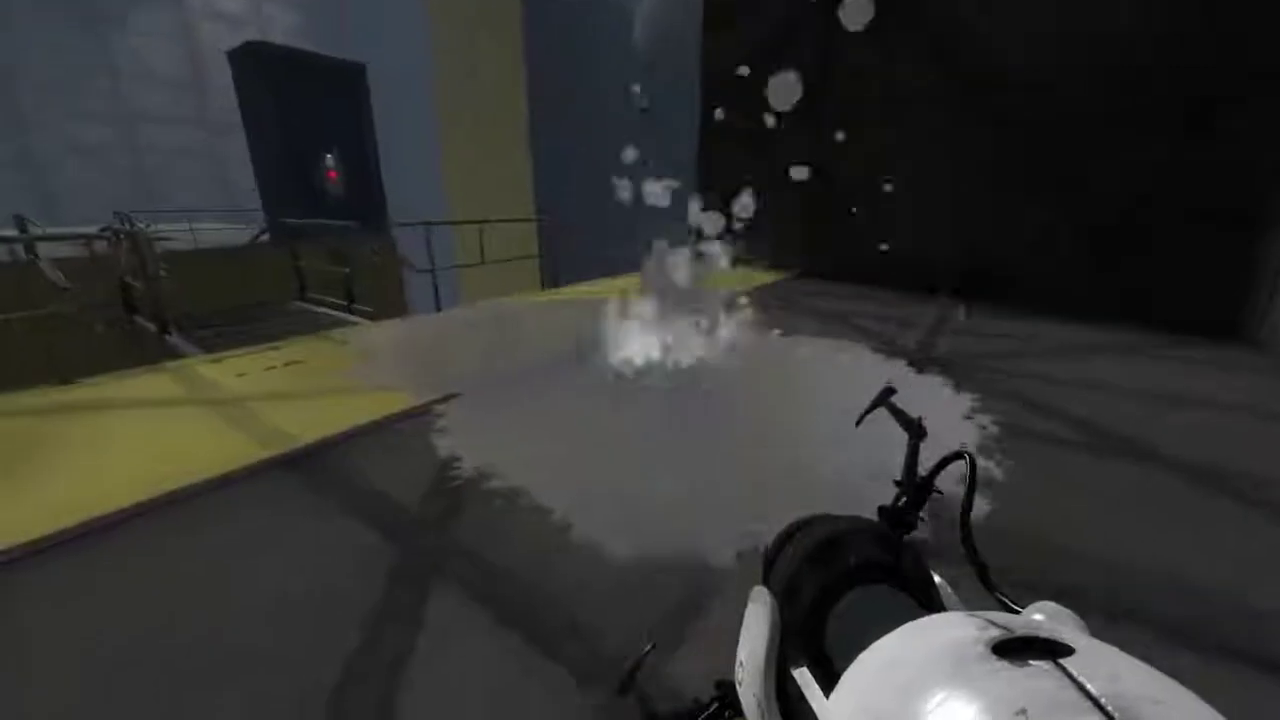
left_click(640, 360)
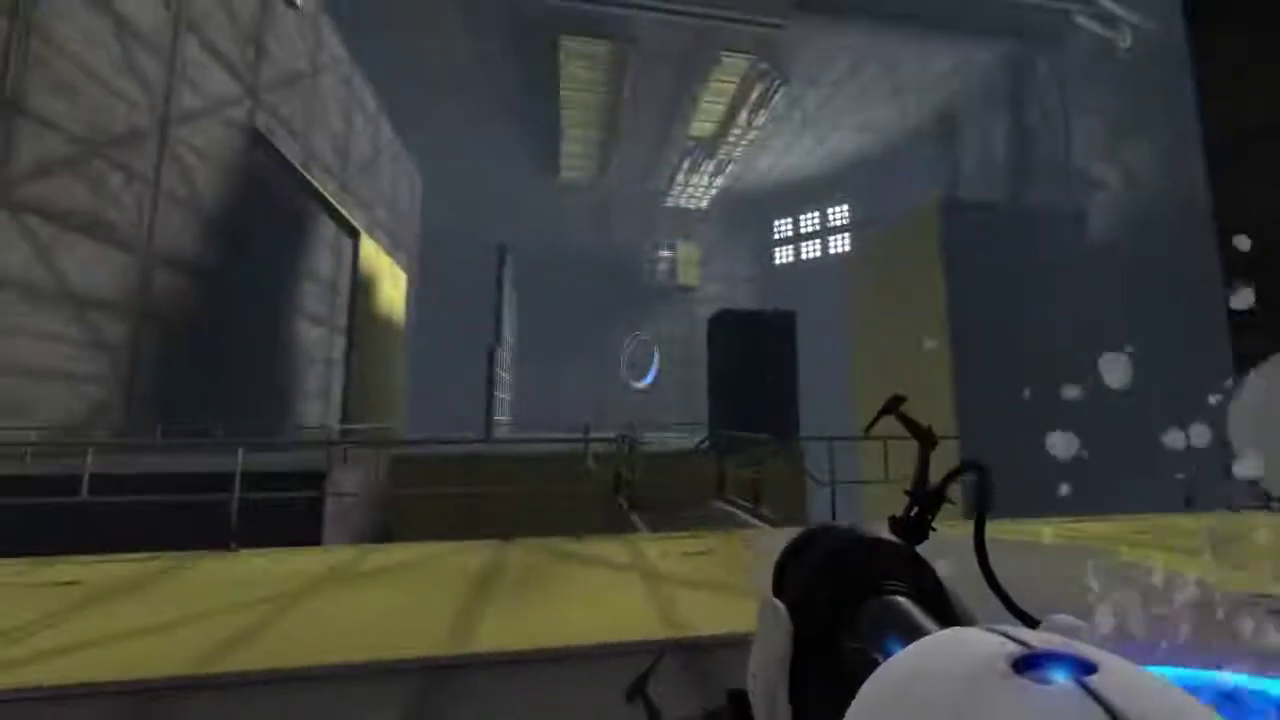
key("w")
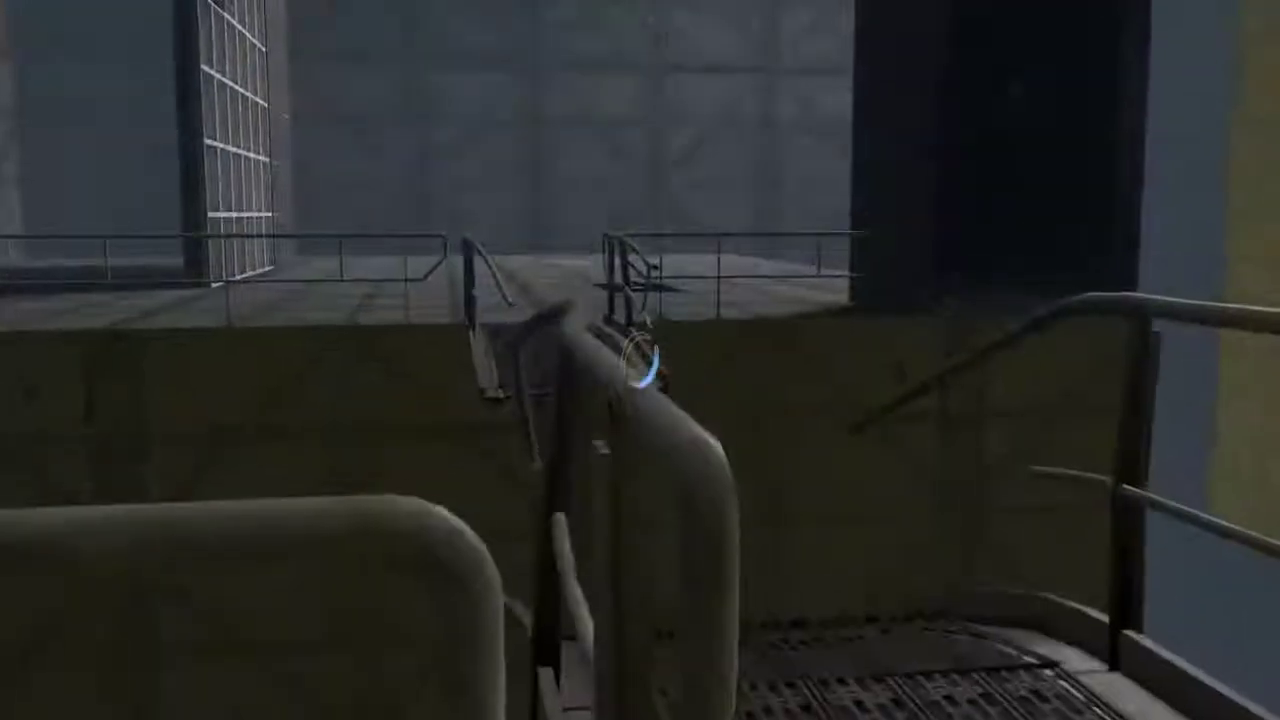
key("s")
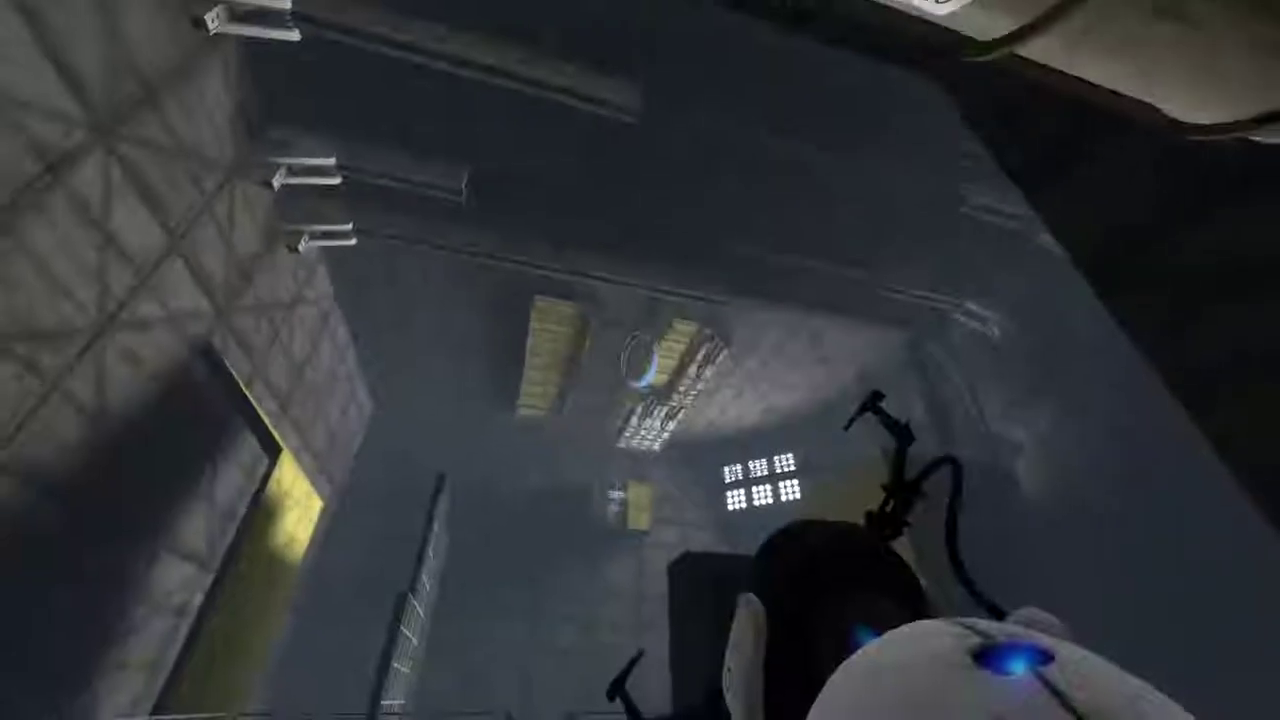
left_click(640, 360)
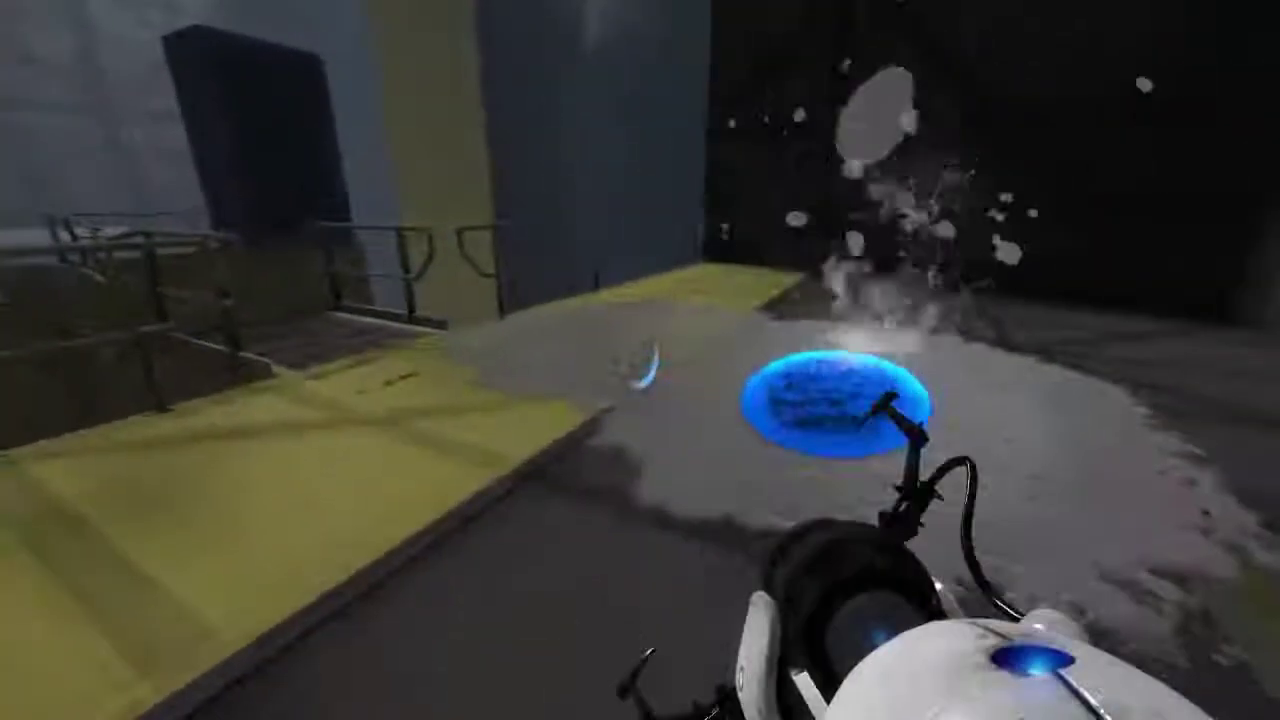
right_click(640, 360)
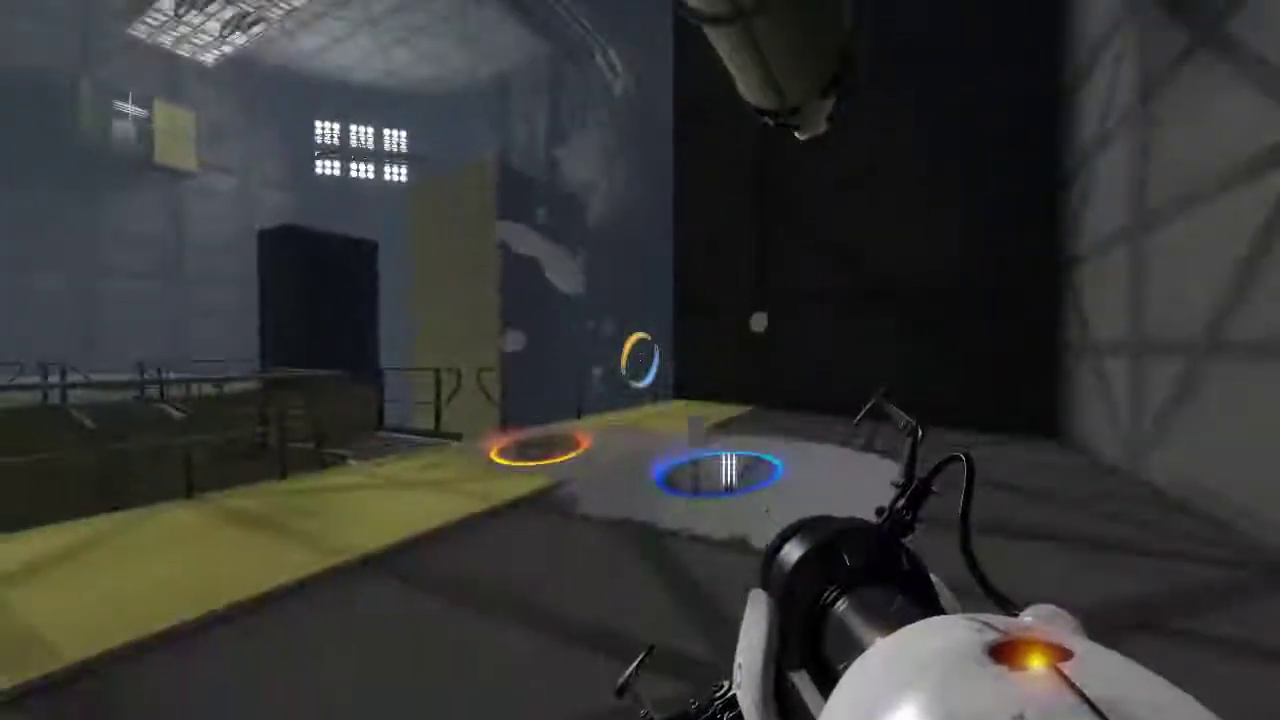
key("w")
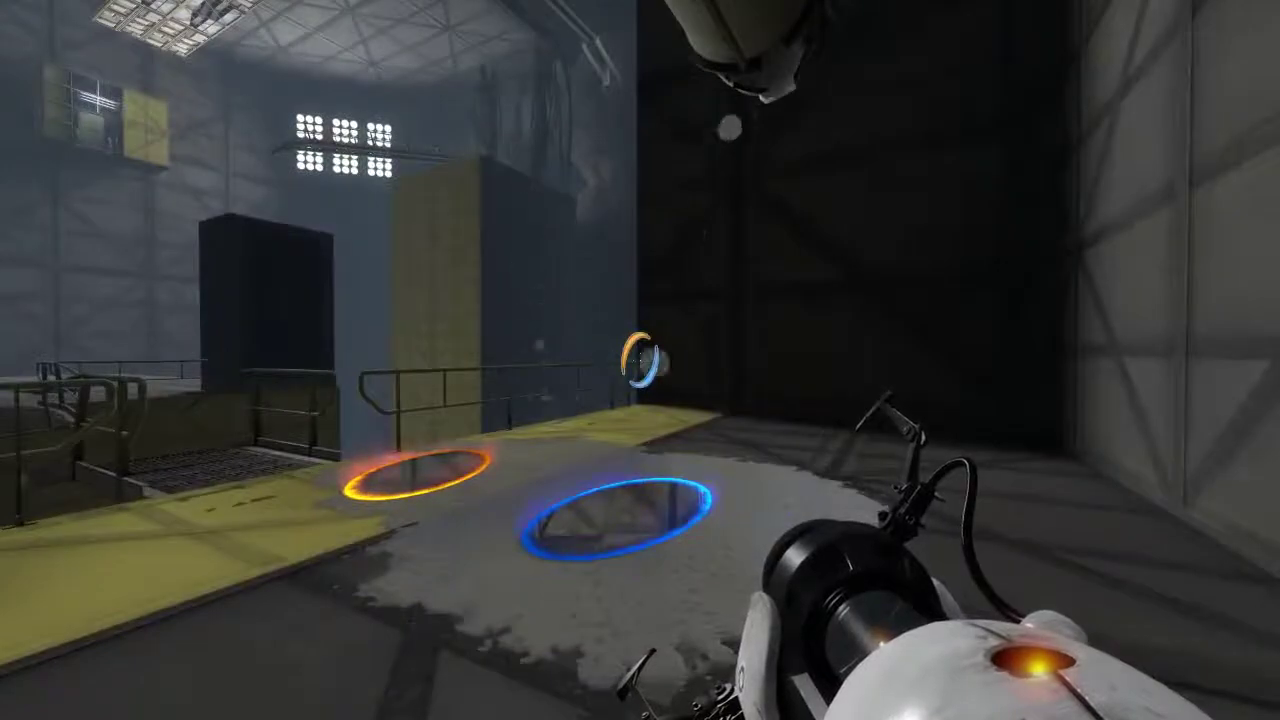
key("w")
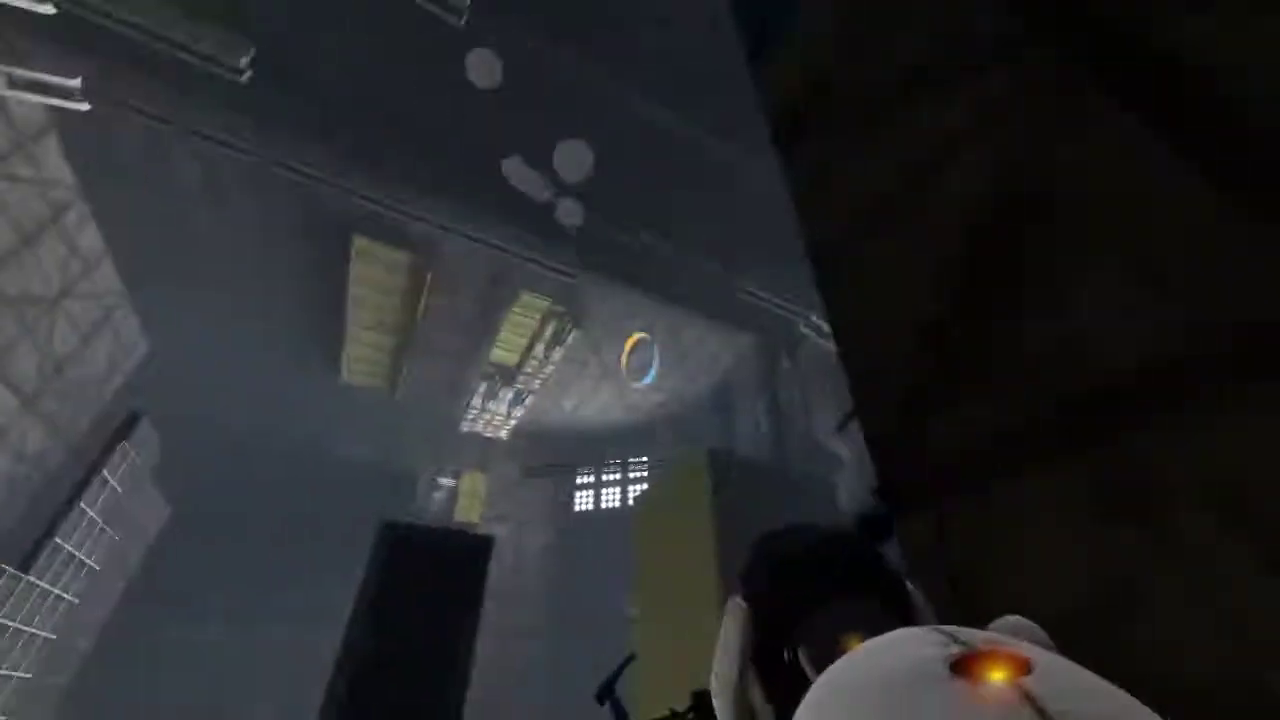
key("w")
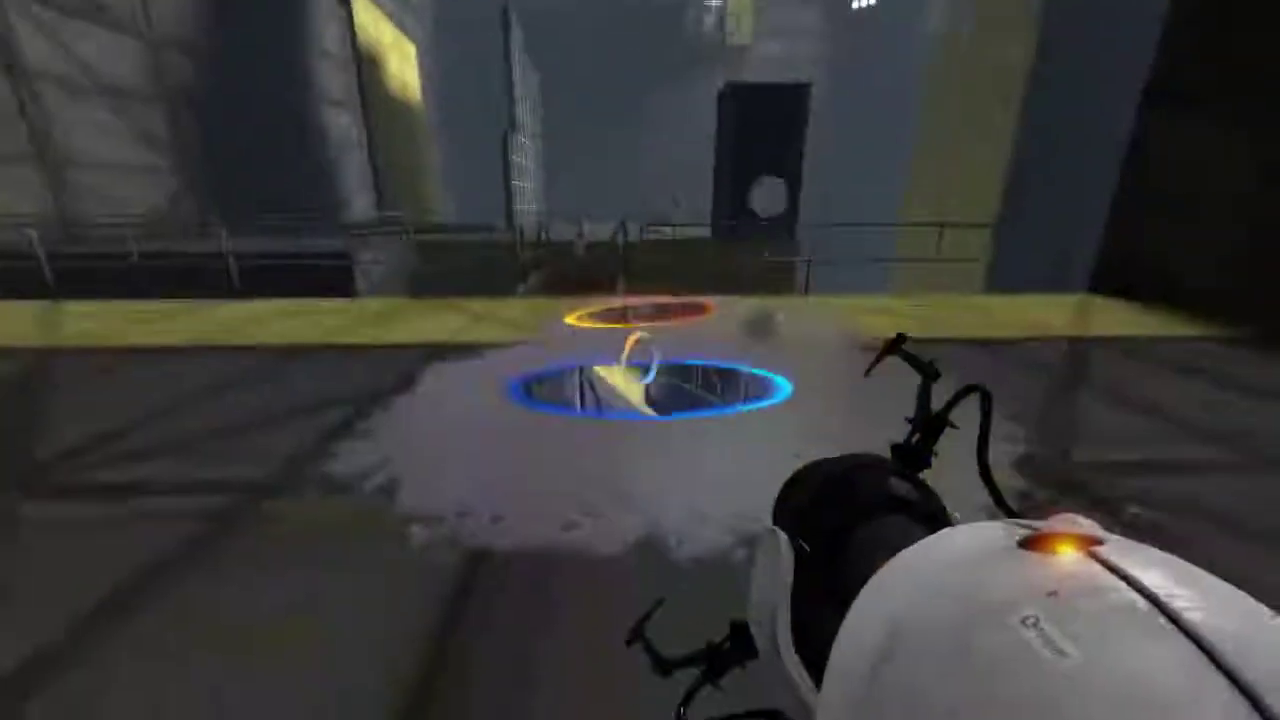
key("w")
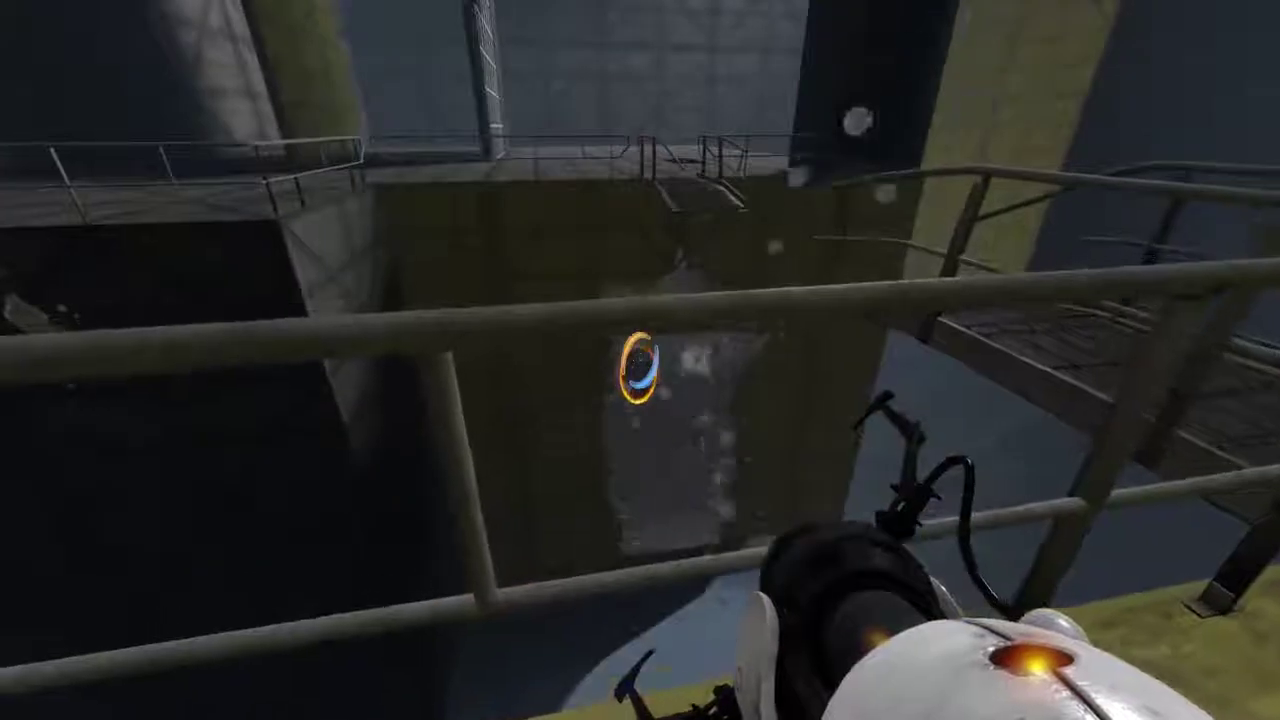
right_click(640, 360)
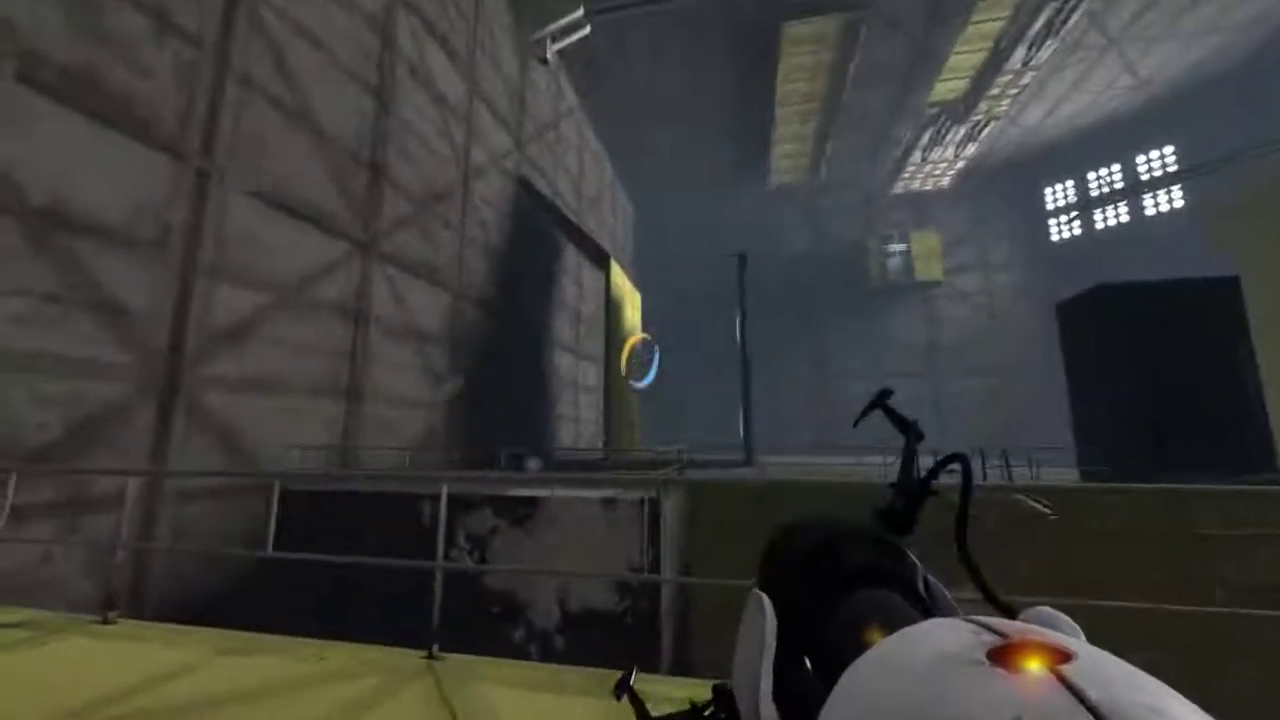
key("w")
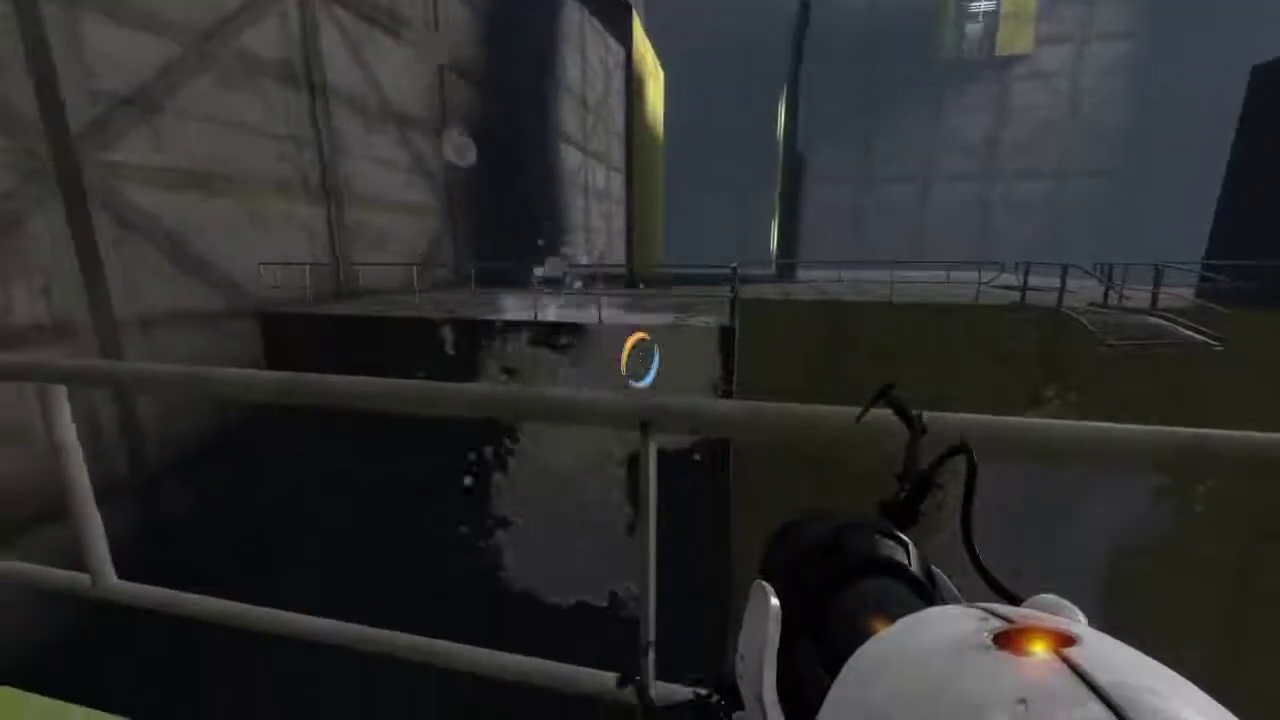
key("s")
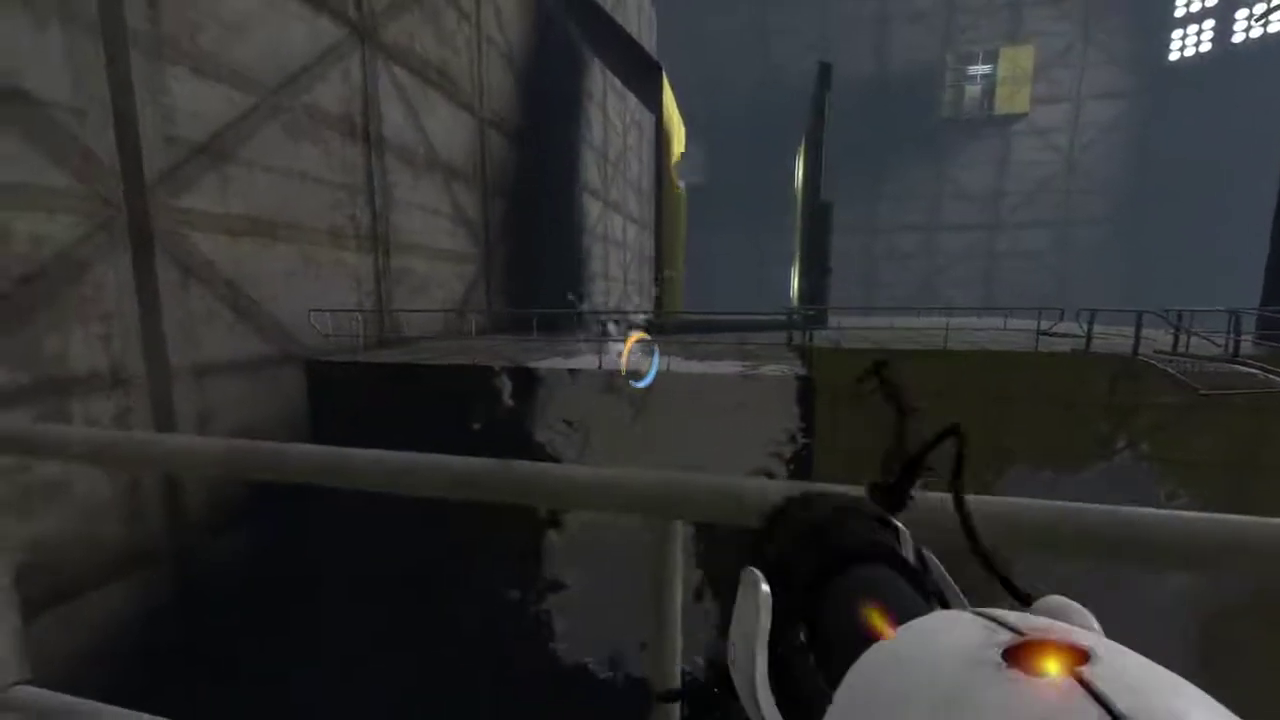
key("s")
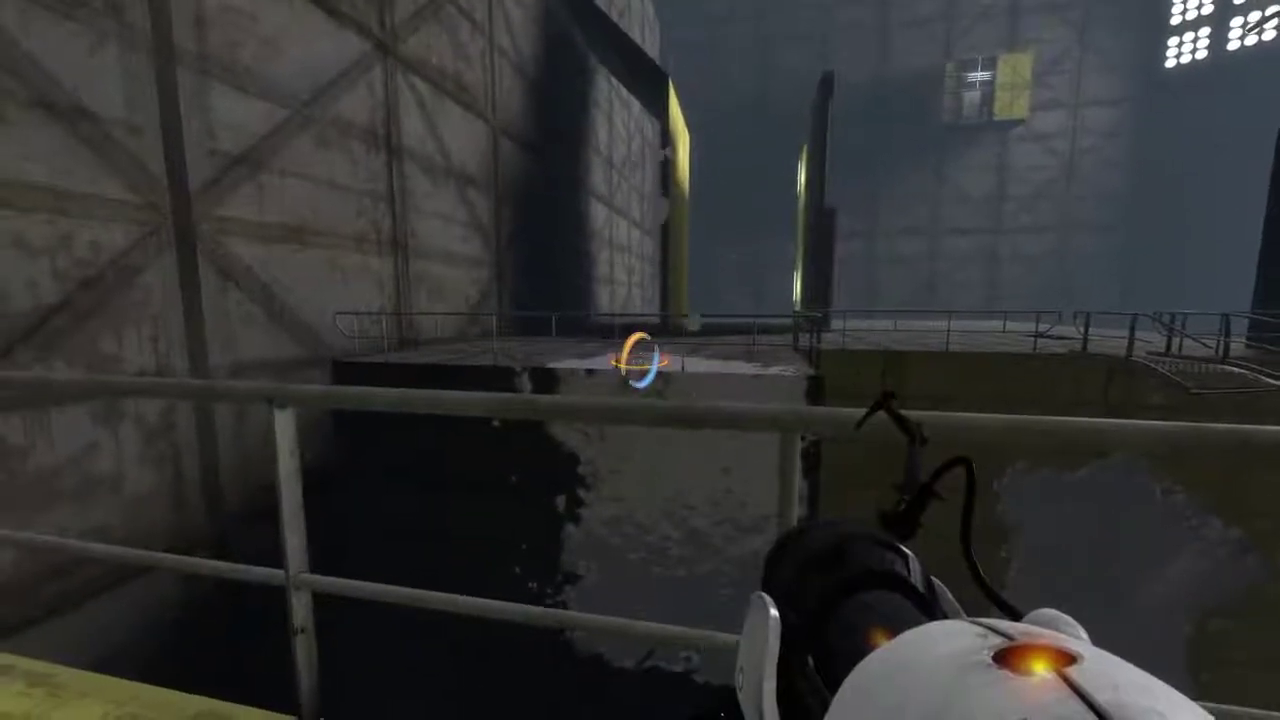
key("s")
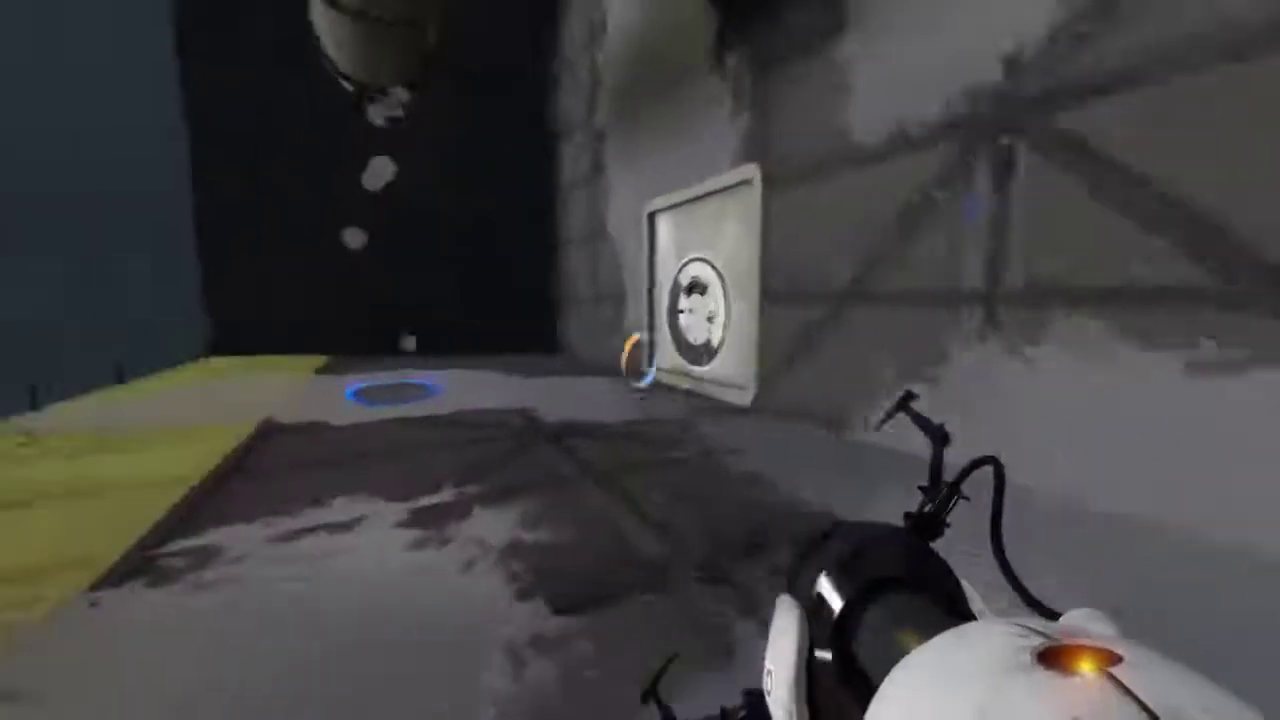
key("w")
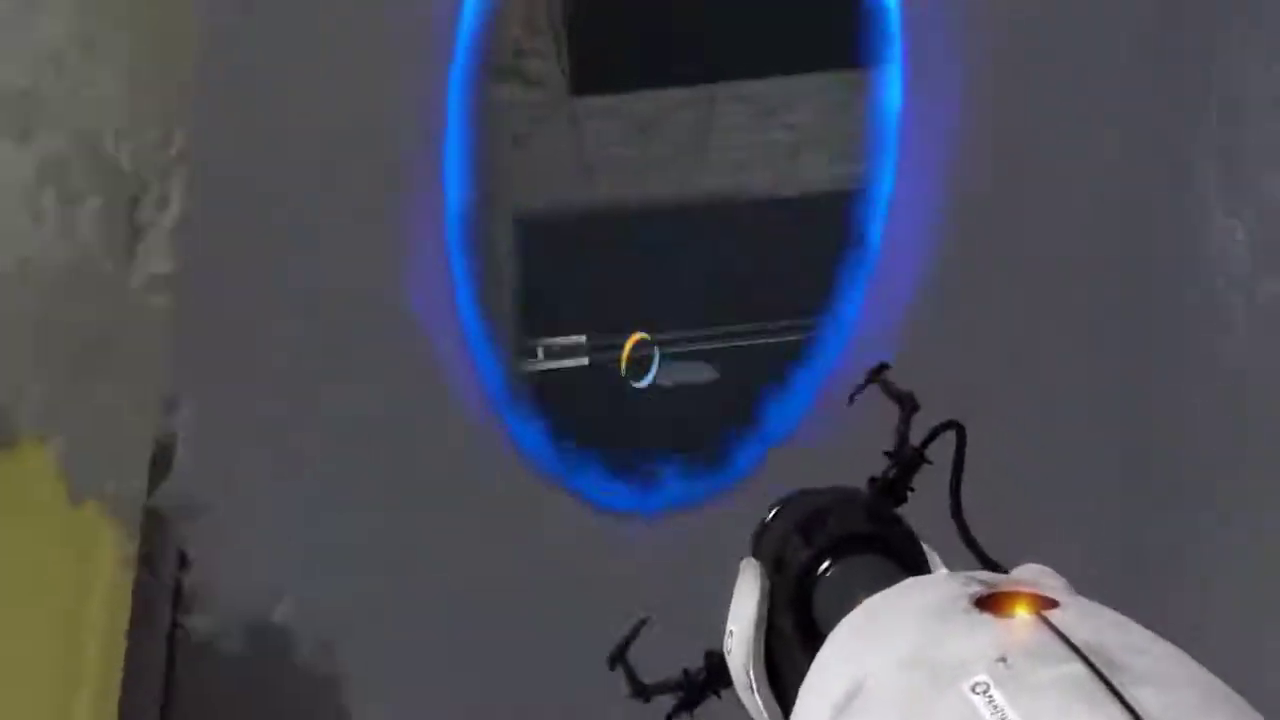
key("w")
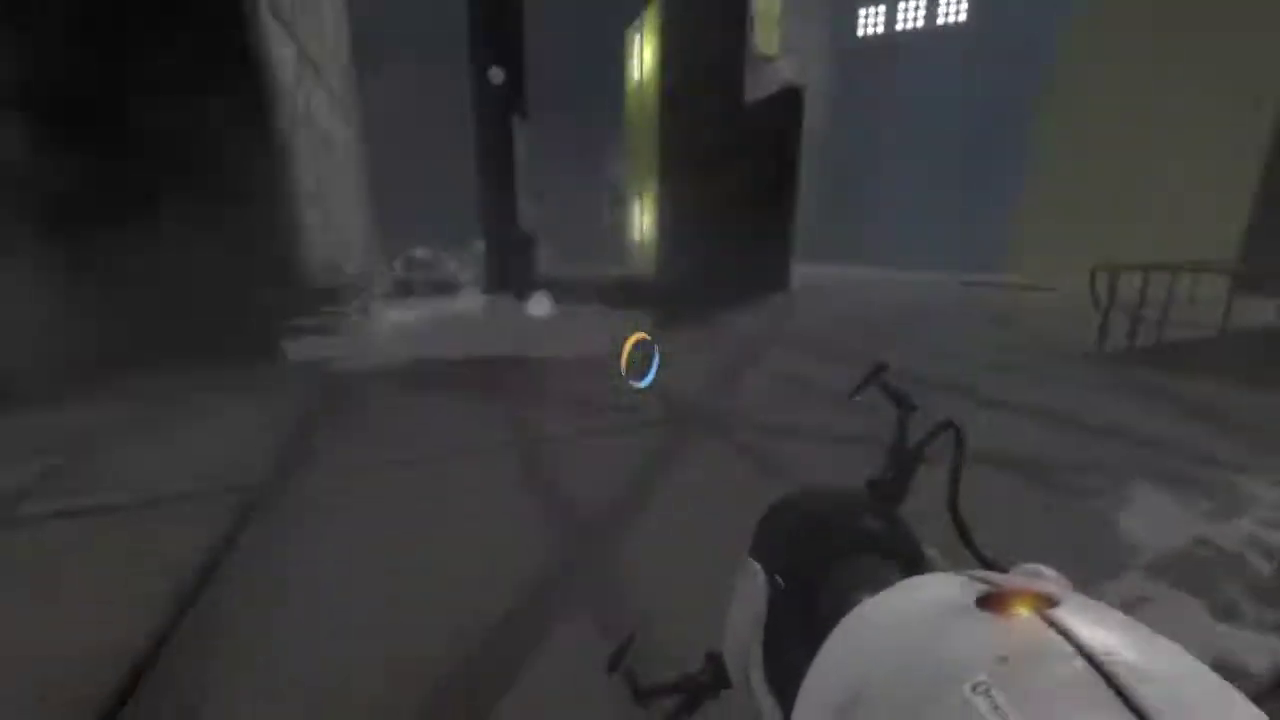
key("w")
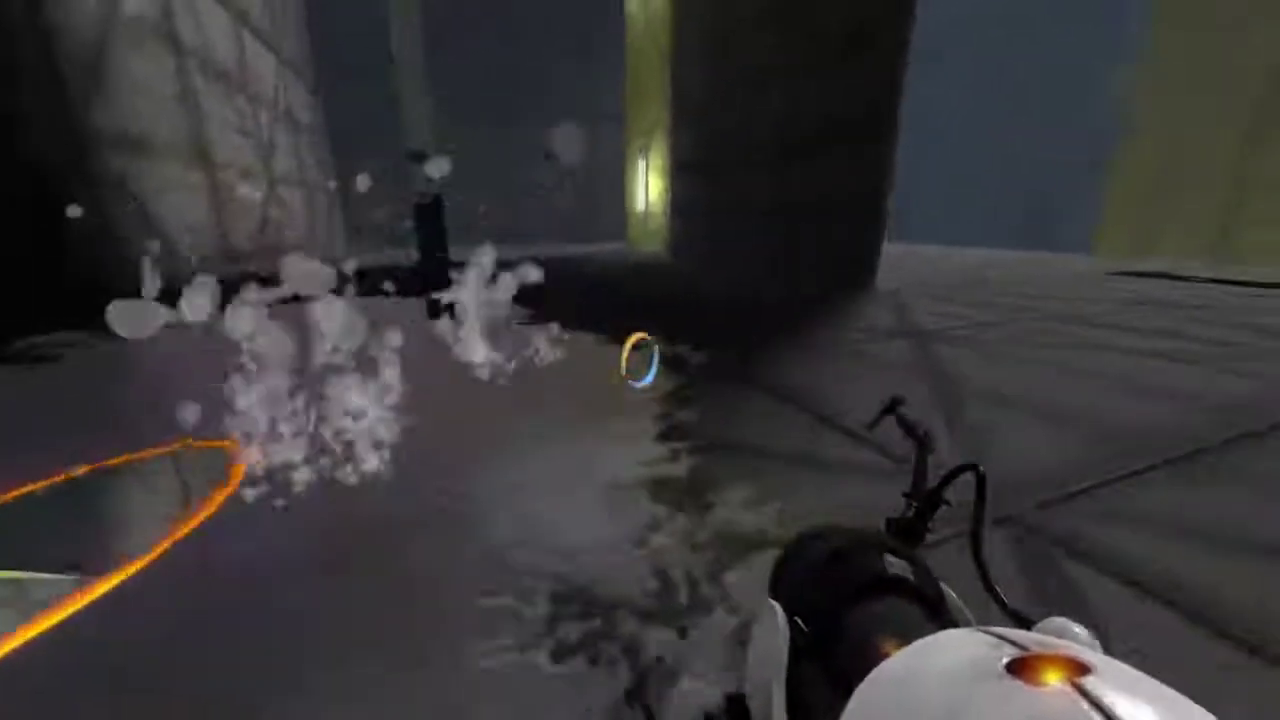
key("w")
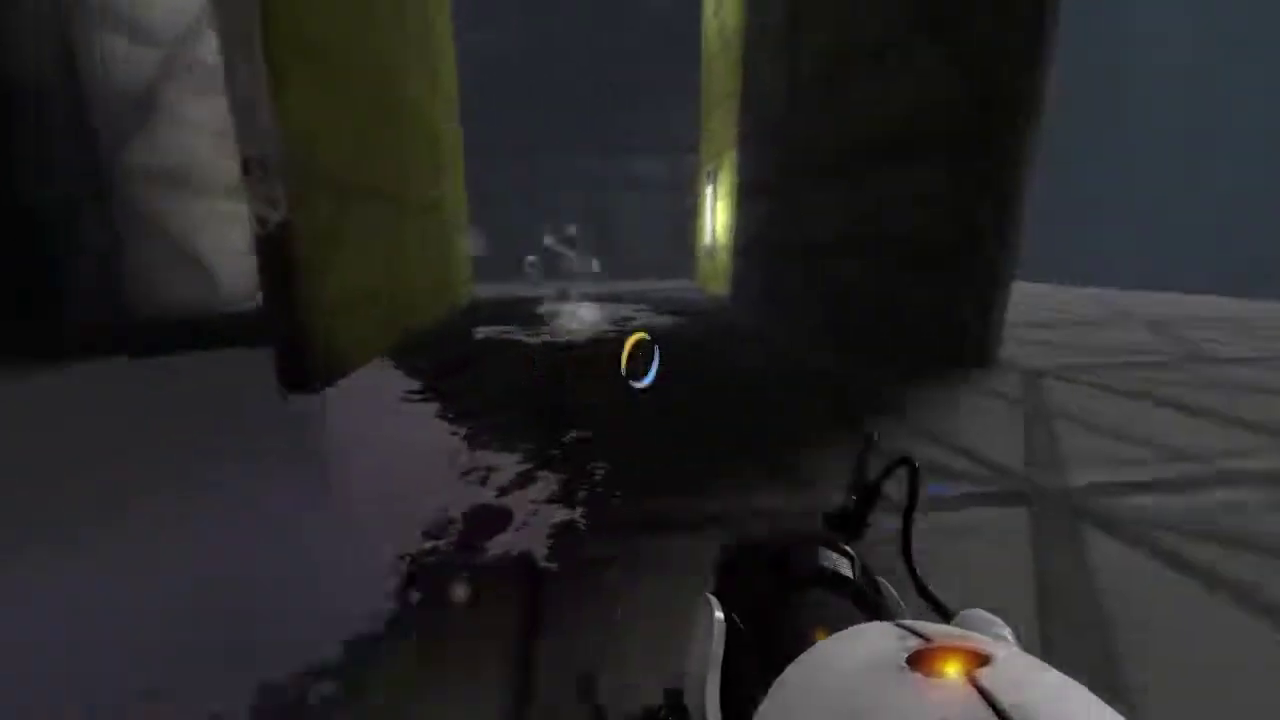
key("w")
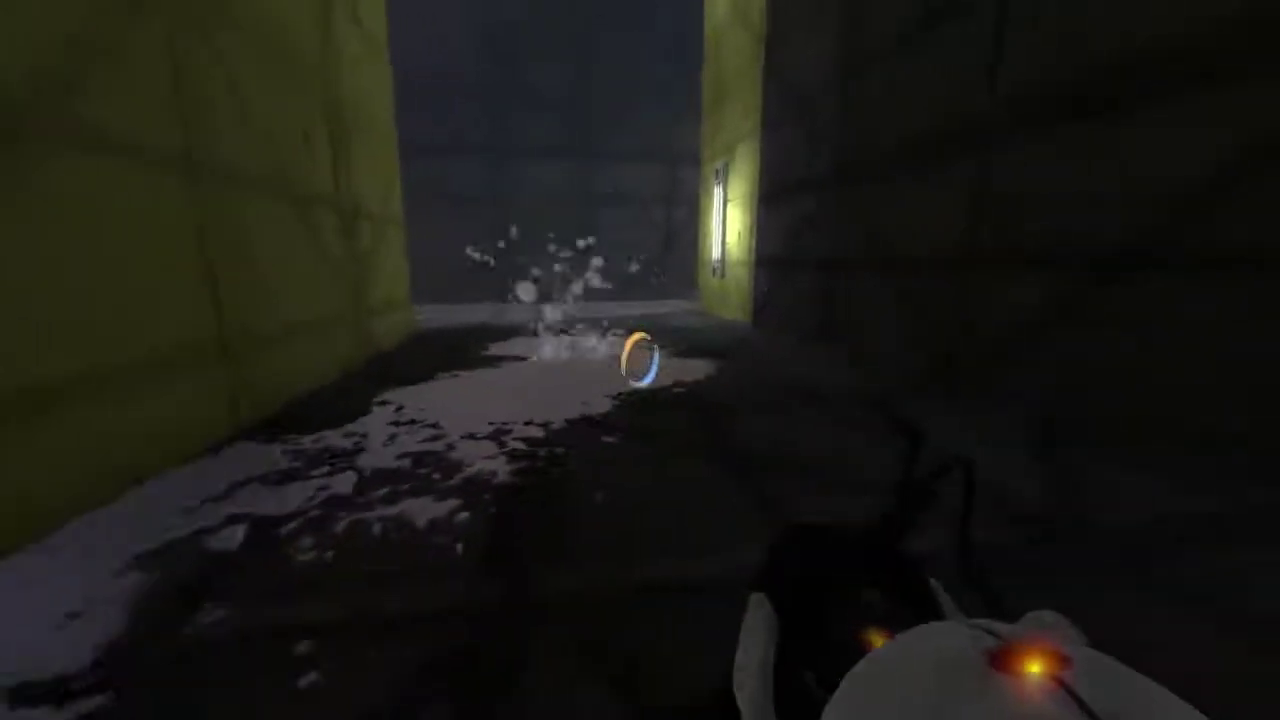
key("w")
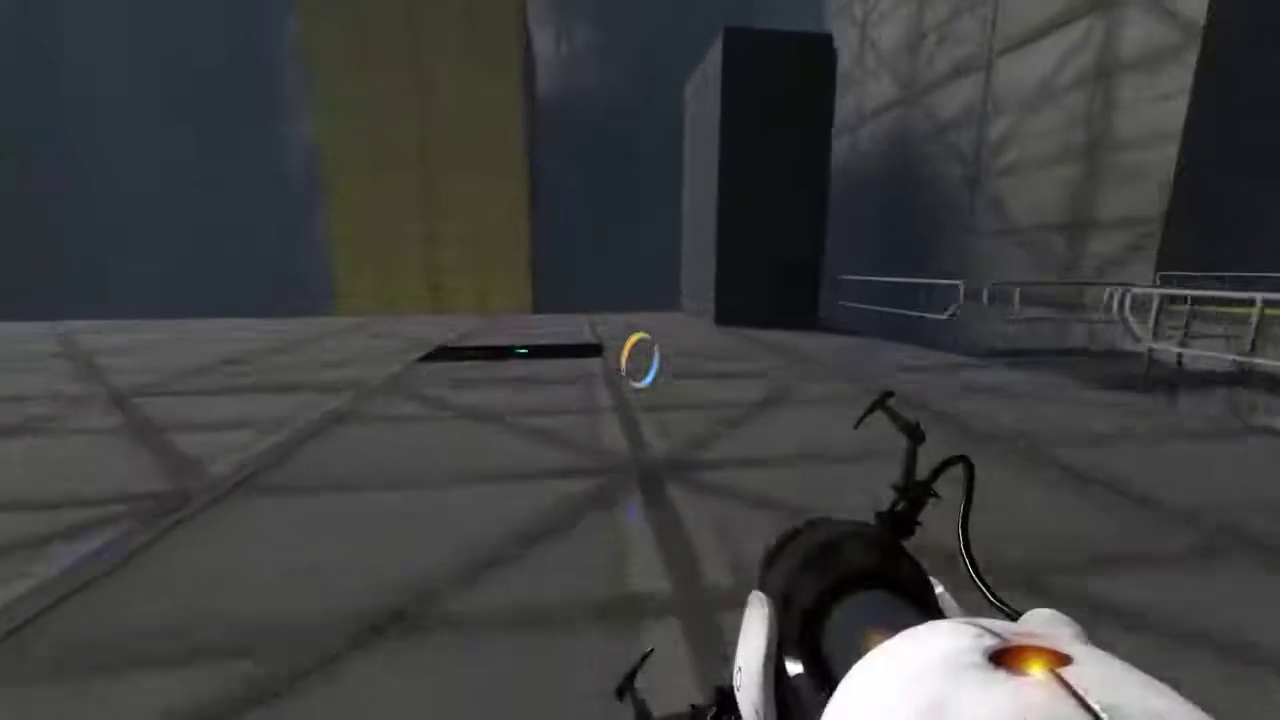
key("w")
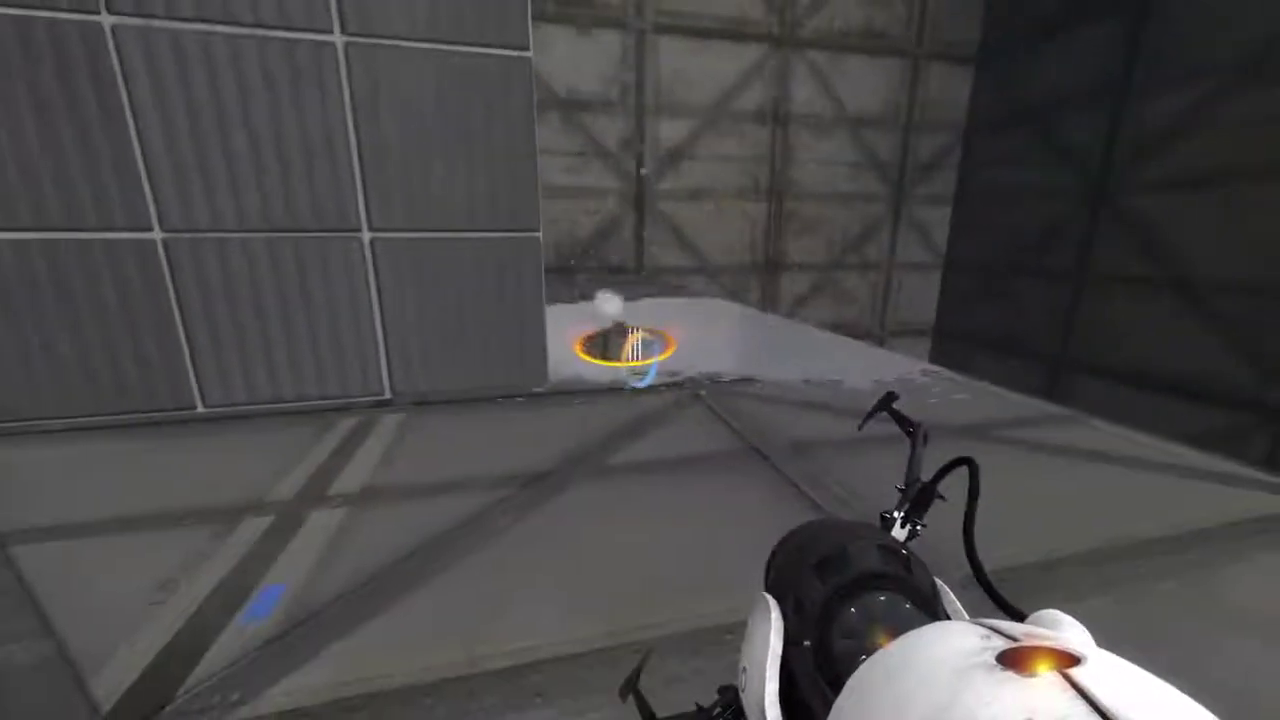
key("w")
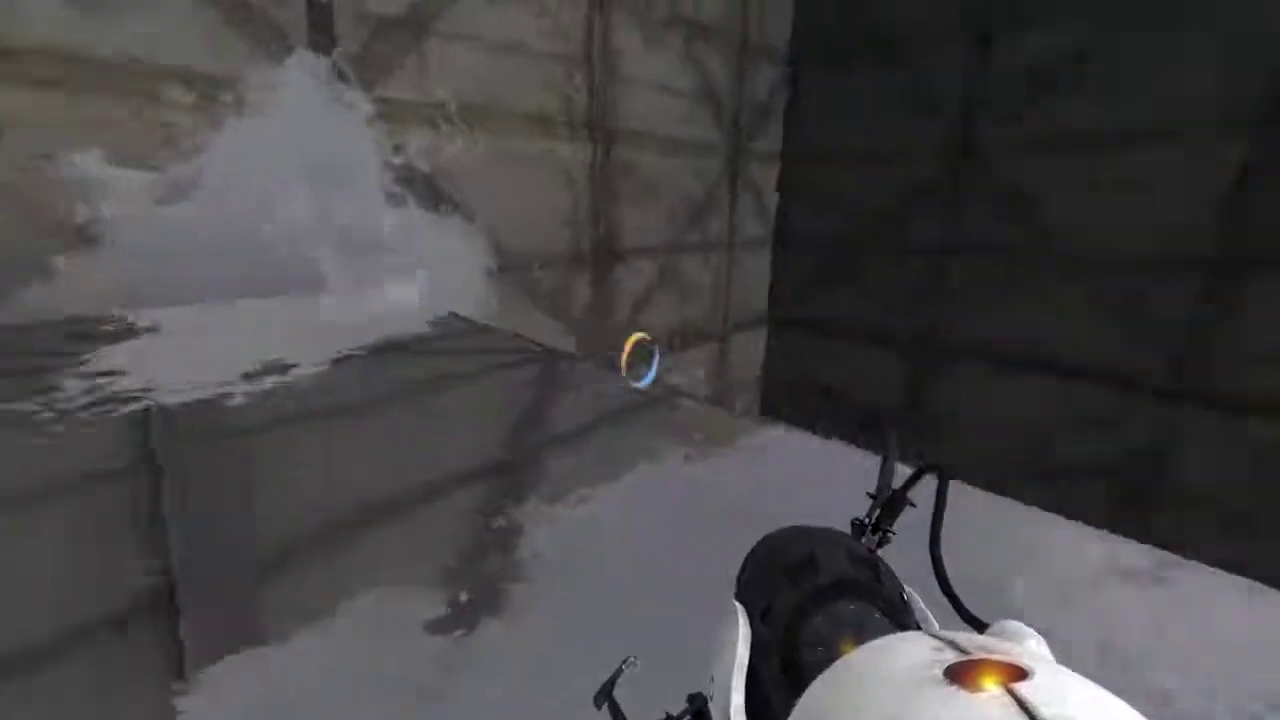
key("w")
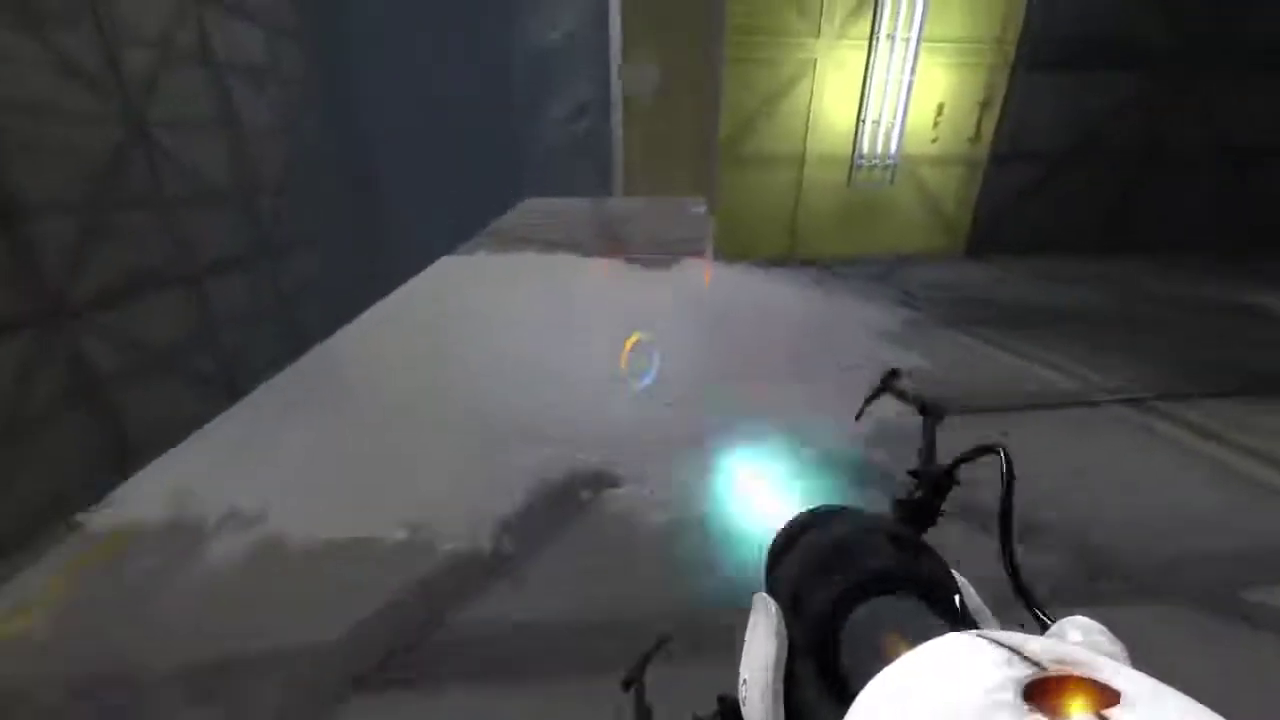
key("w")
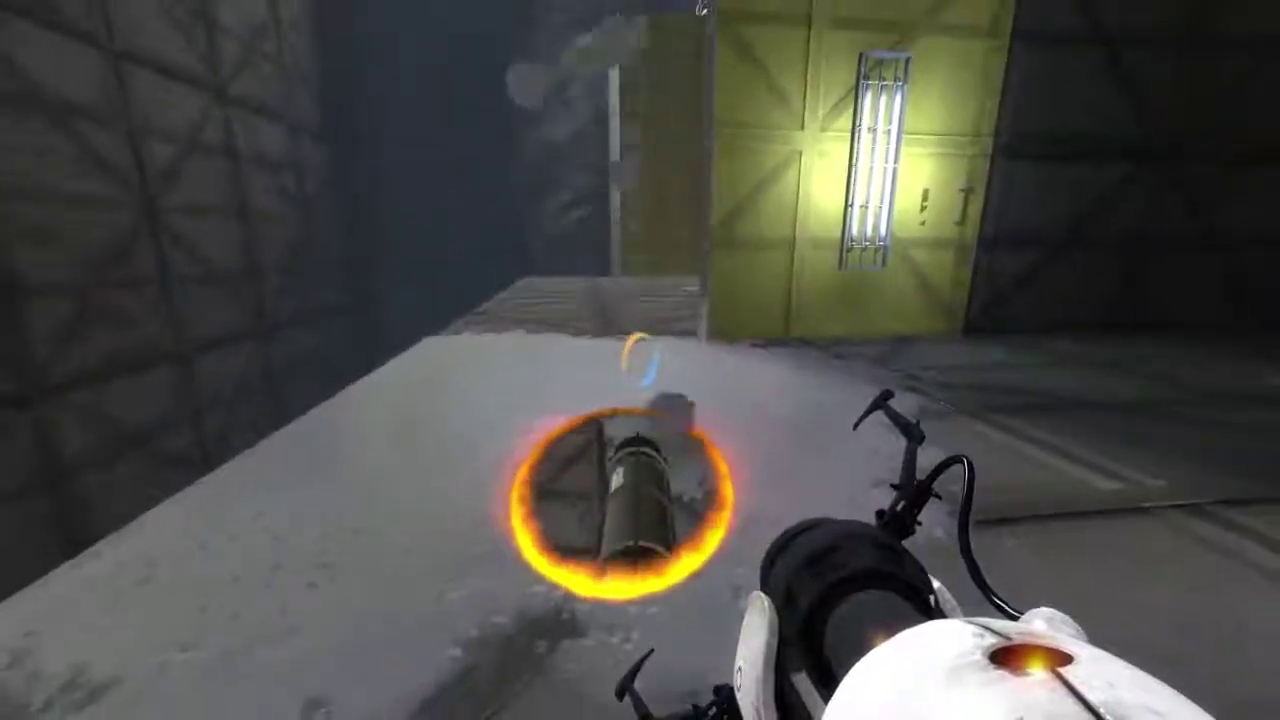
right_click(640, 360)
left_click(640, 360)
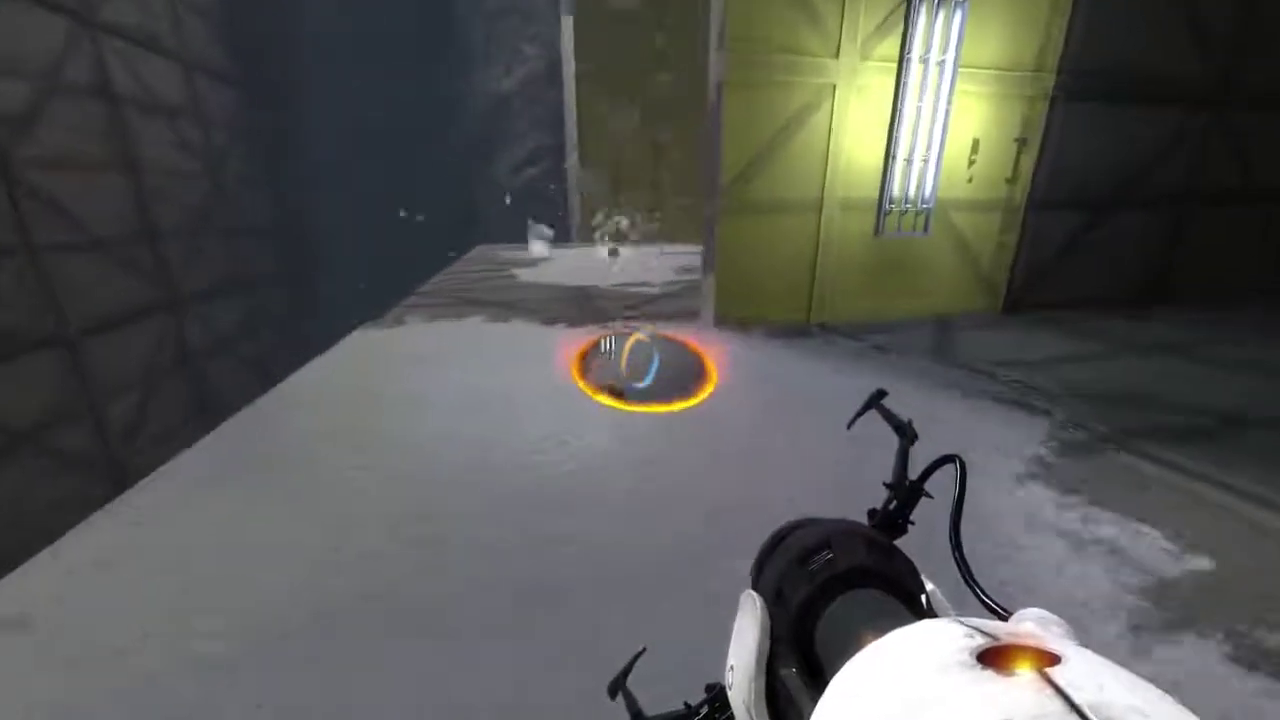
key("w")
right_click(640, 360)
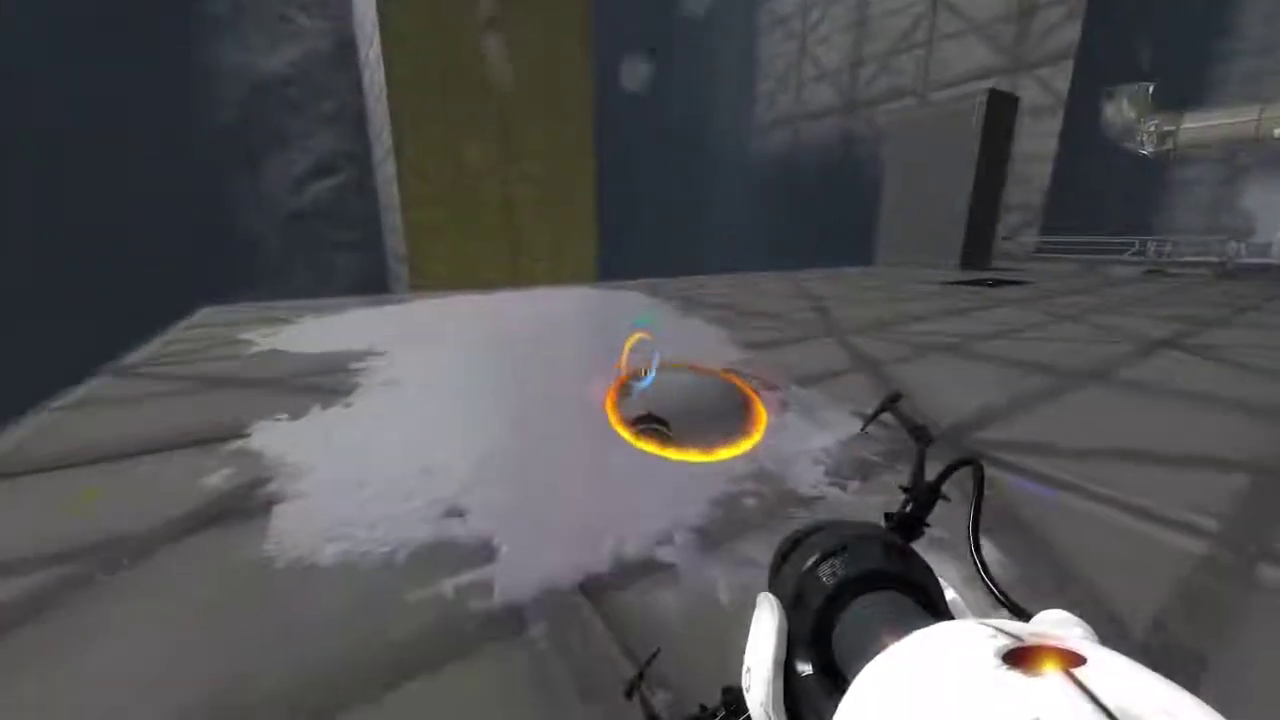
right_click(640, 360)
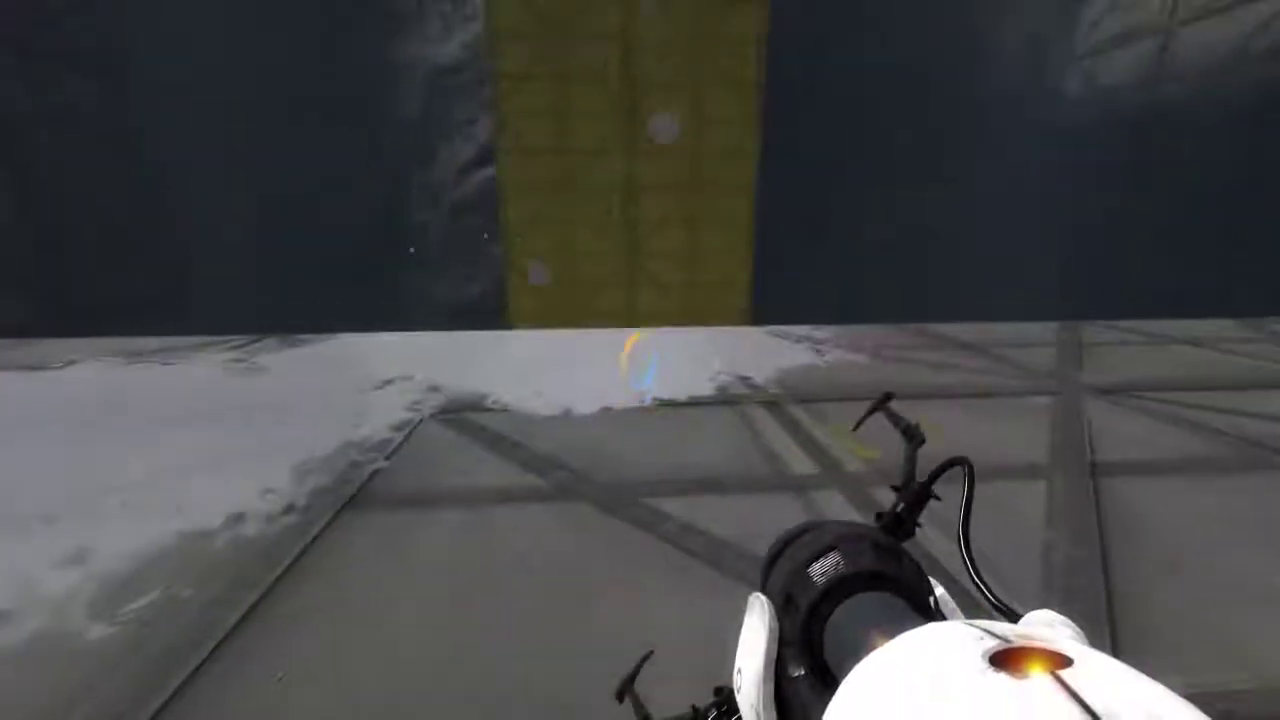
right_click(640, 360)
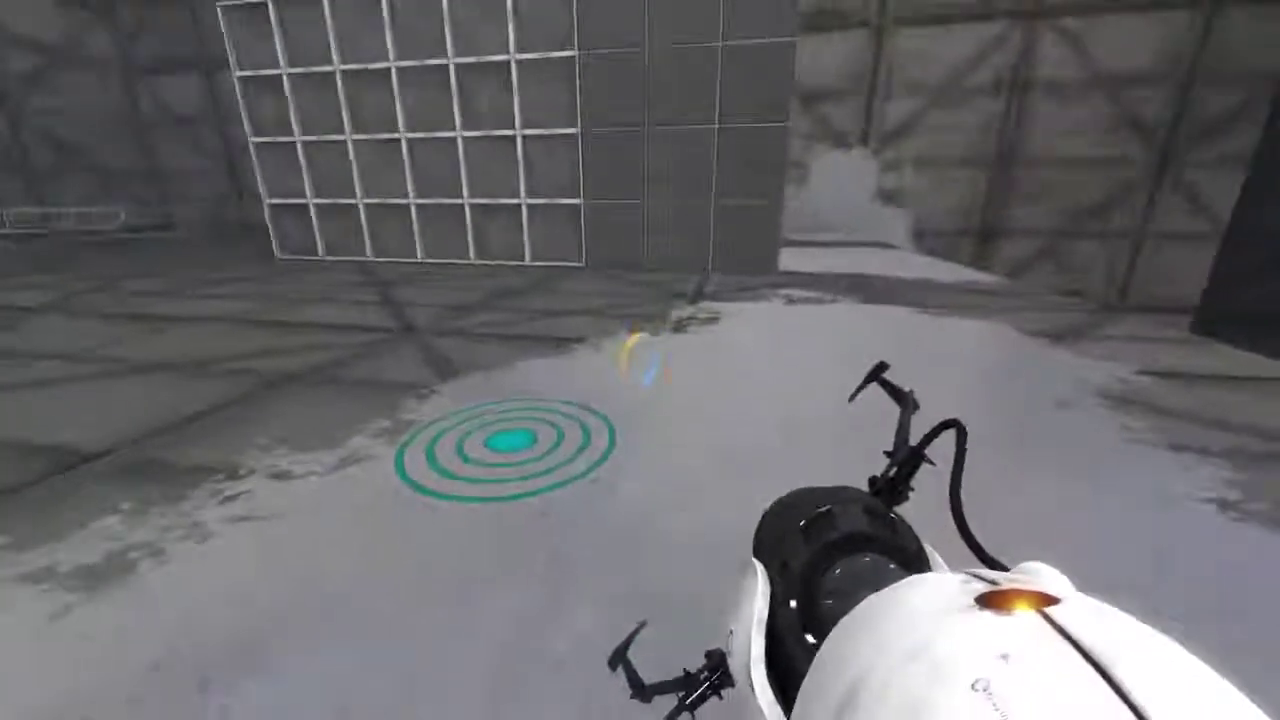
right_click(640, 360)
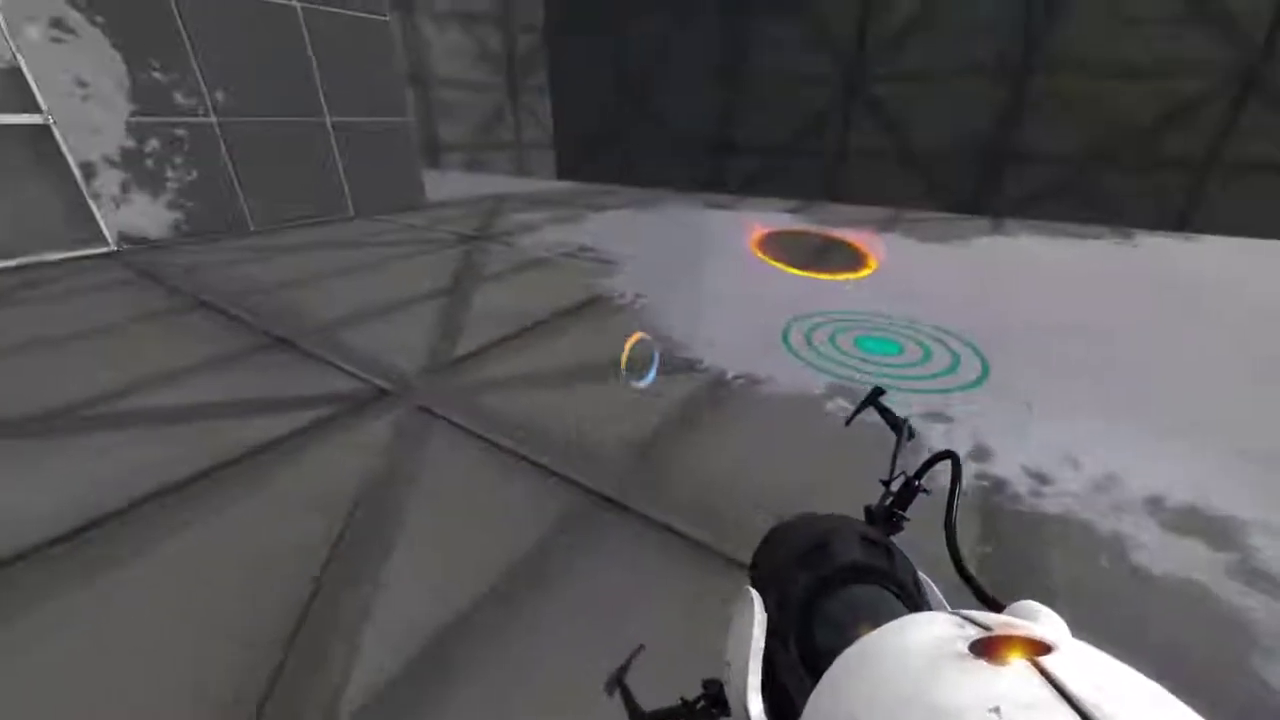
right_click(640, 360)
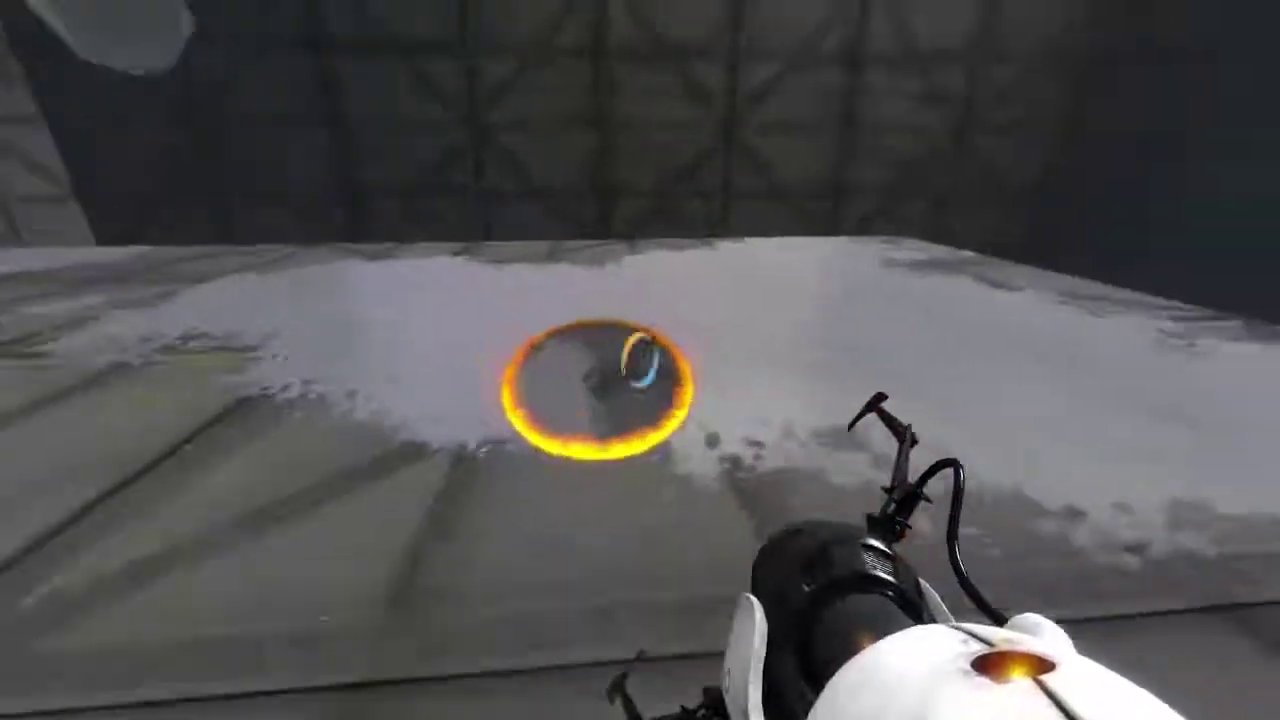
left_click(640, 360)
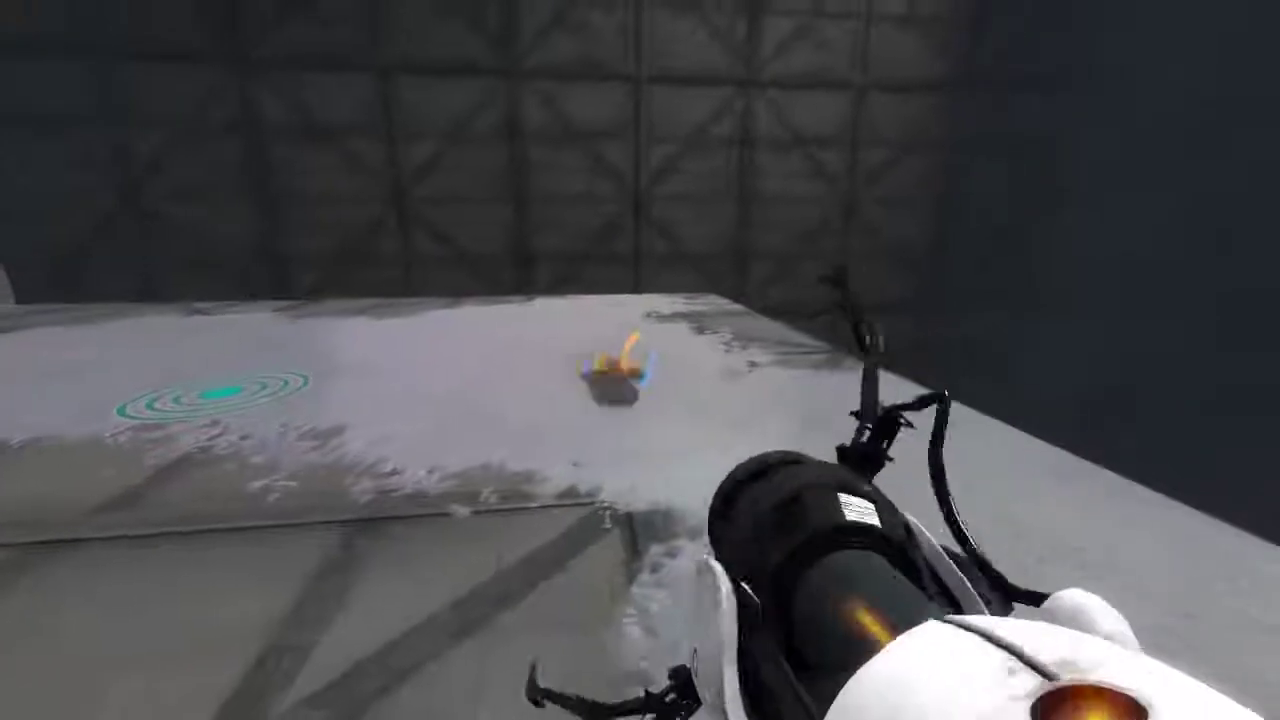
right_click(615, 370)
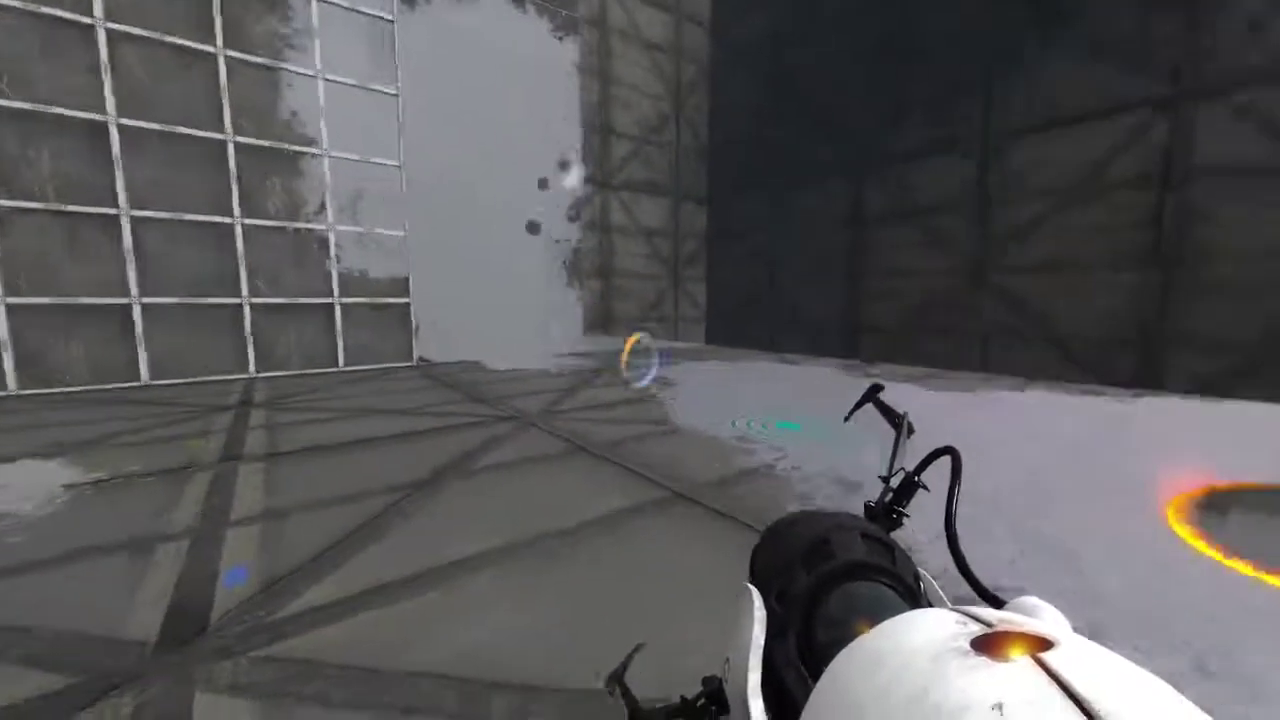
key("w")
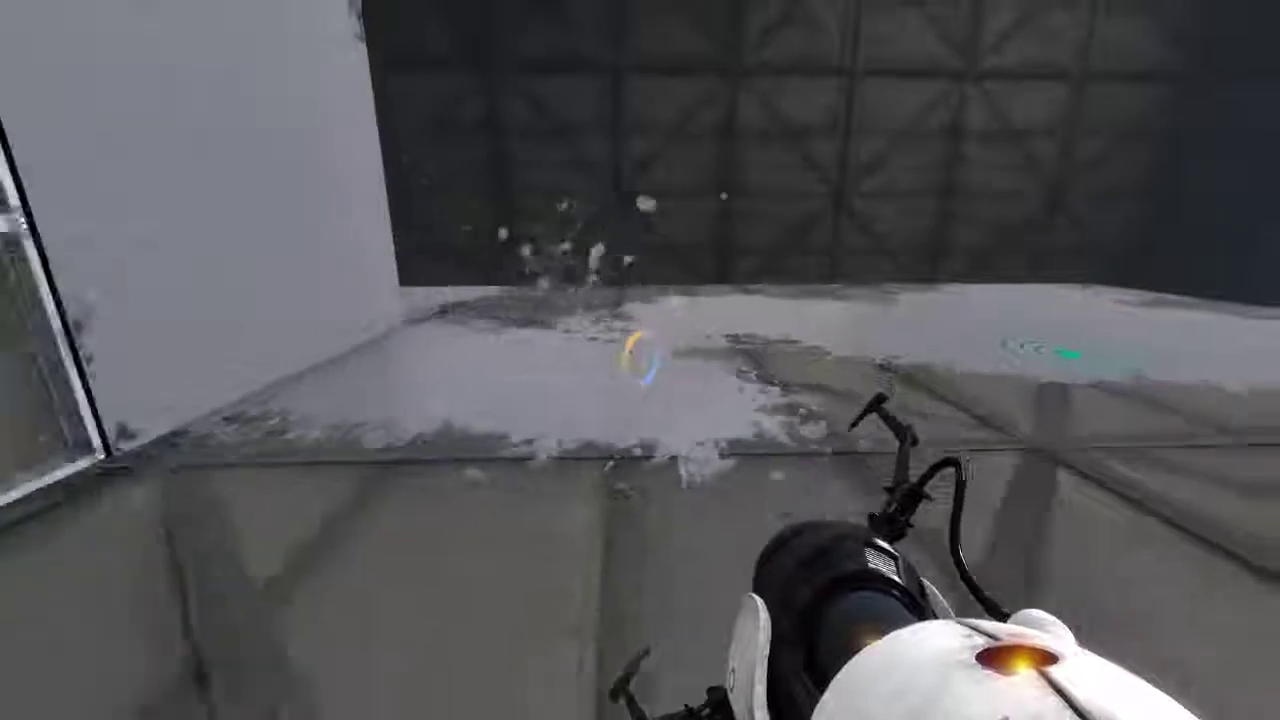
right_click(640, 360)
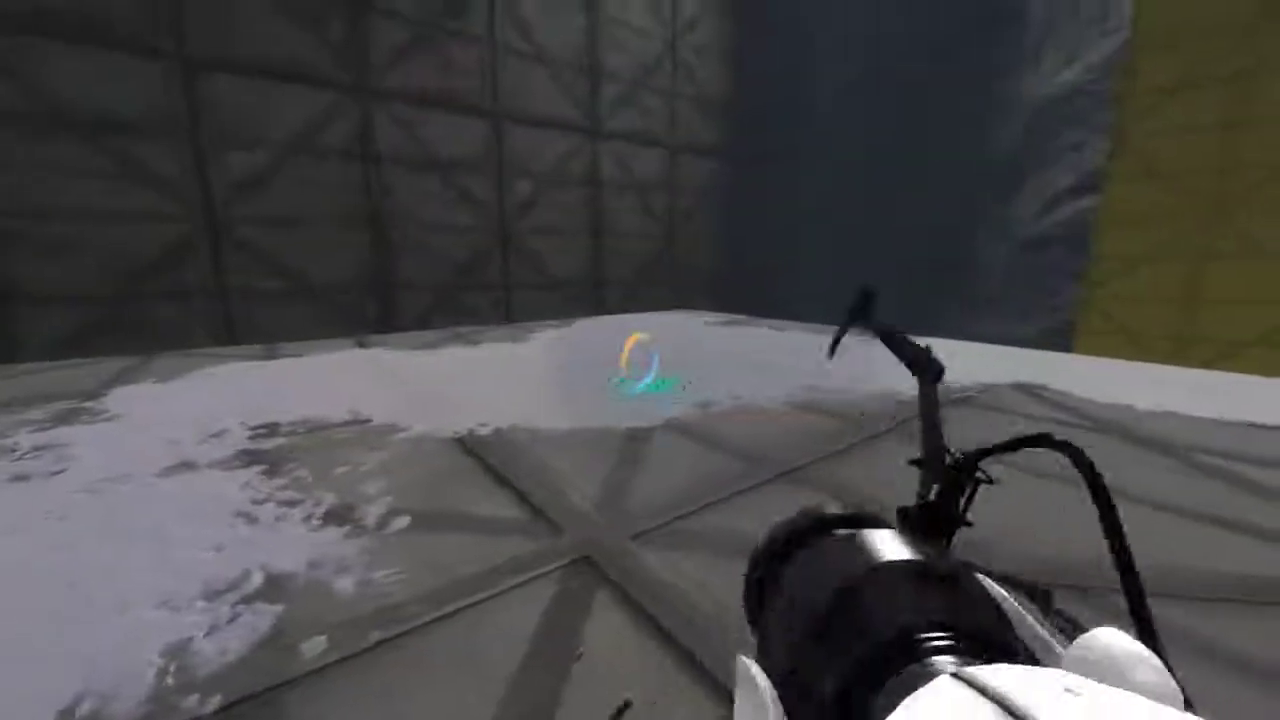
left_click(640, 360)
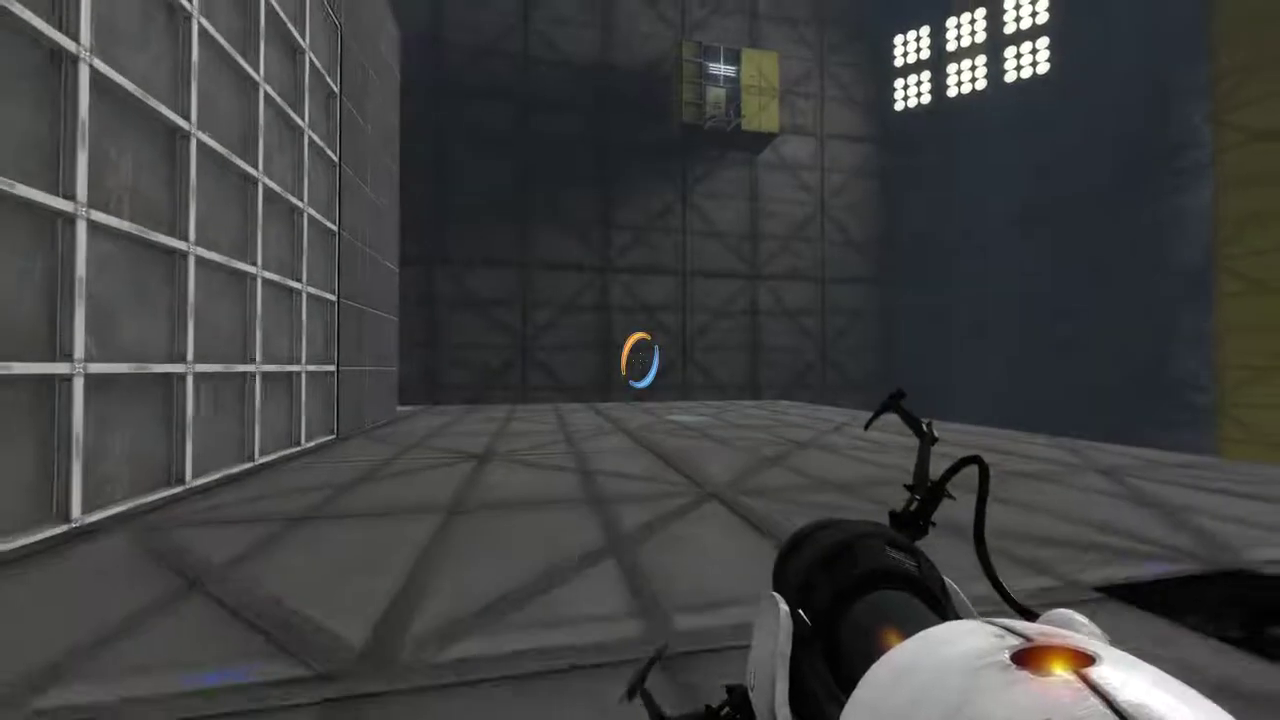
key("w")
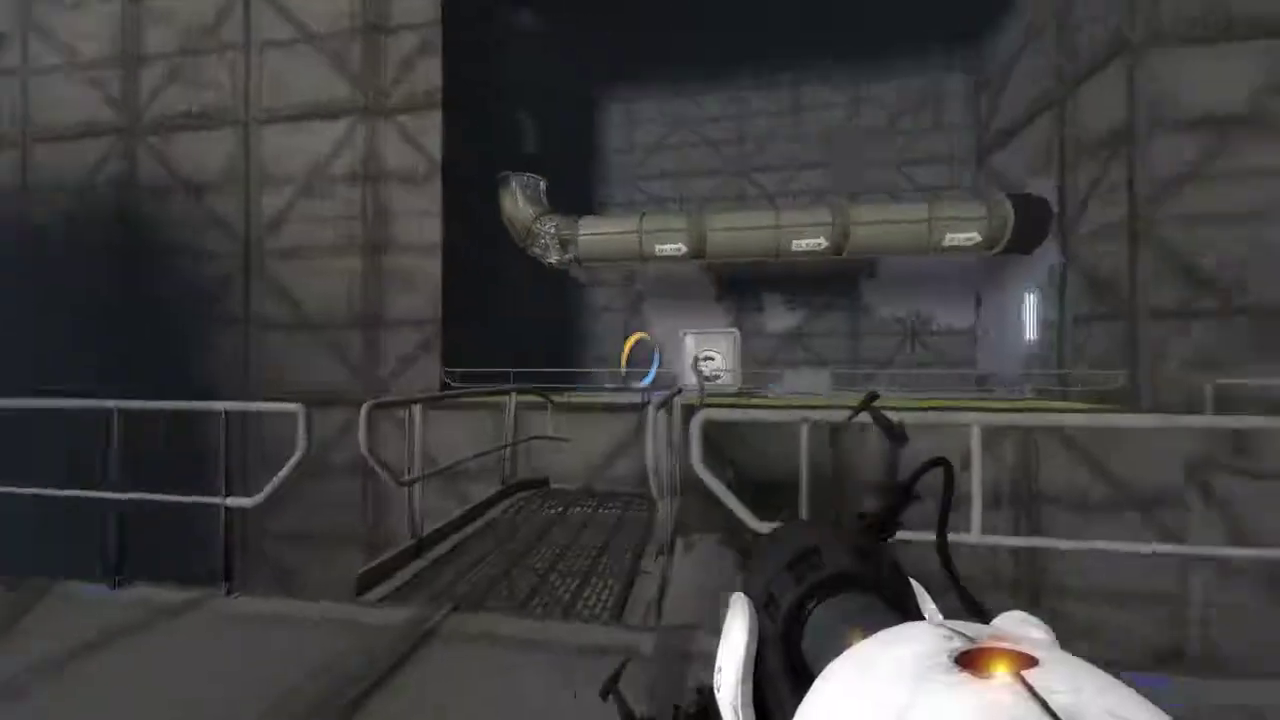
key("w")
key("w")
key("w")
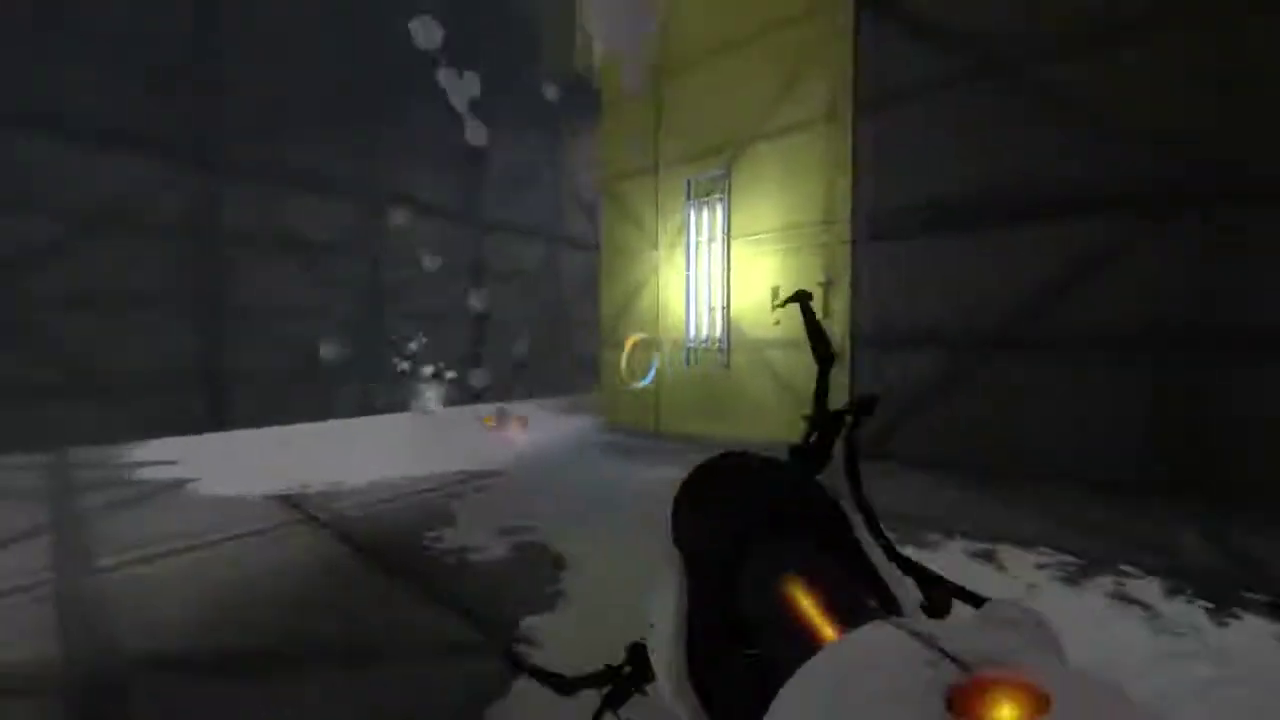
key("d")
key("w")
key("w")
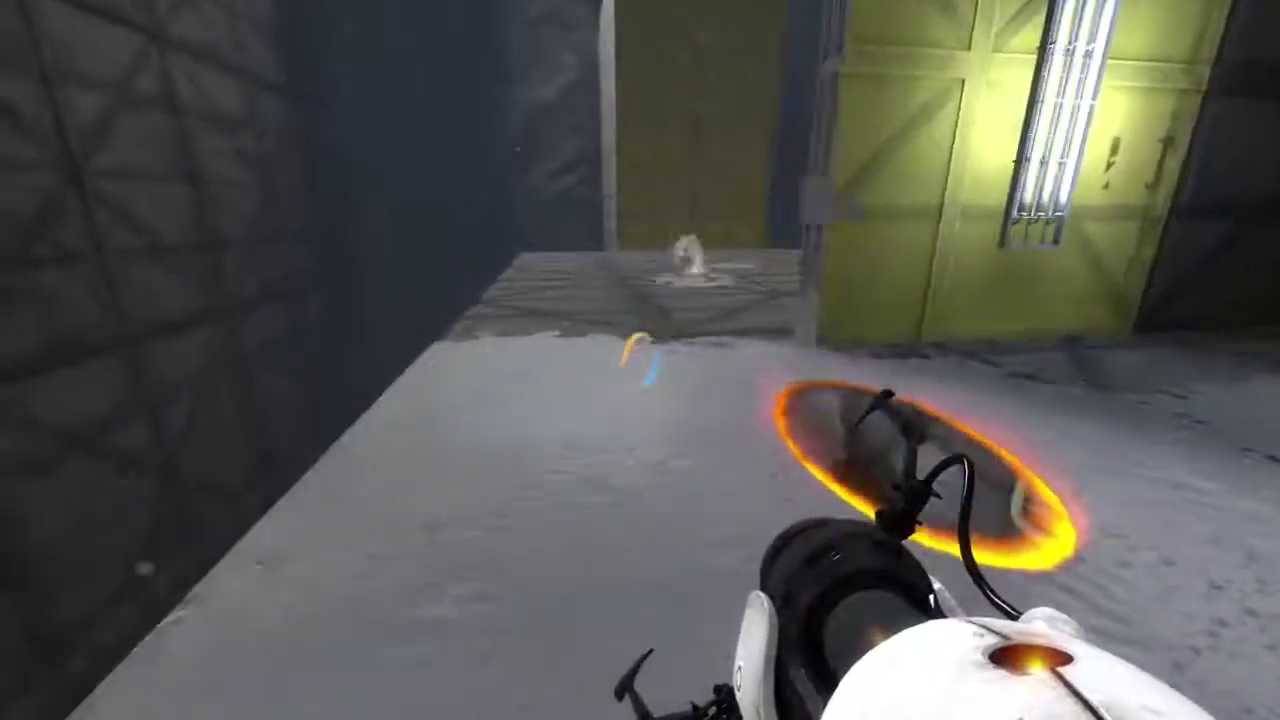
key("w")
key("w")
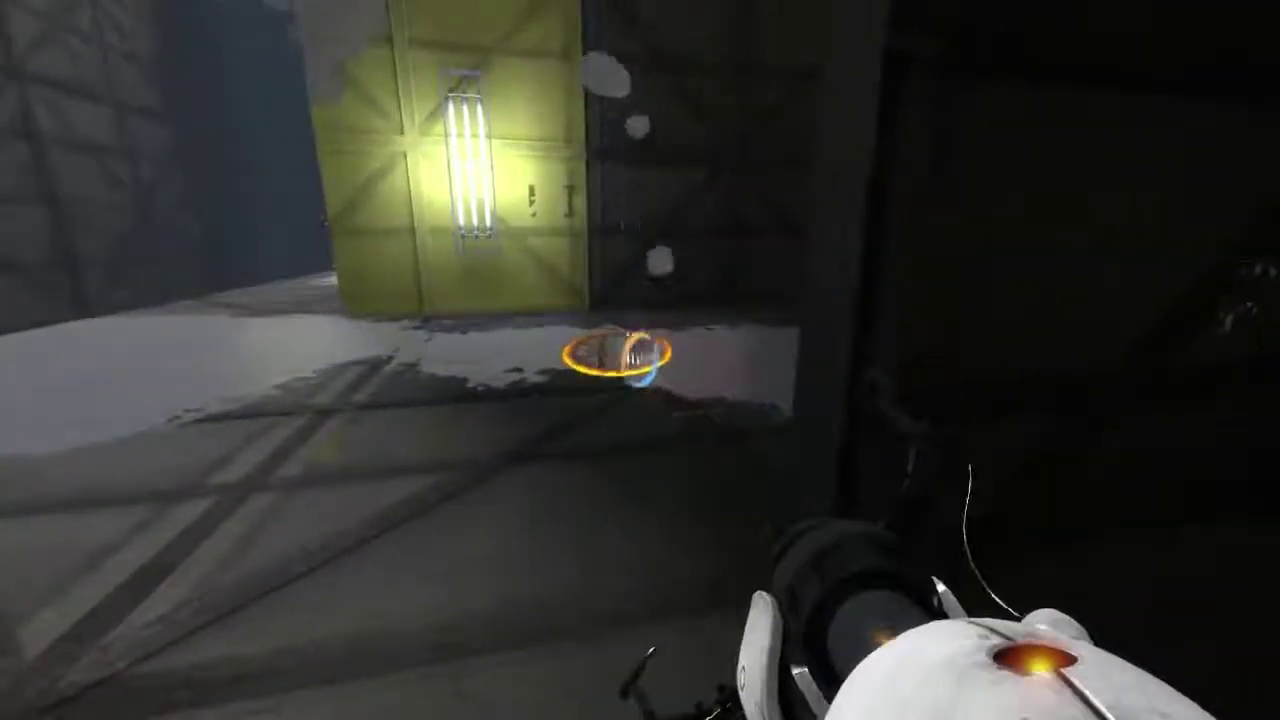
left_click(640, 360)
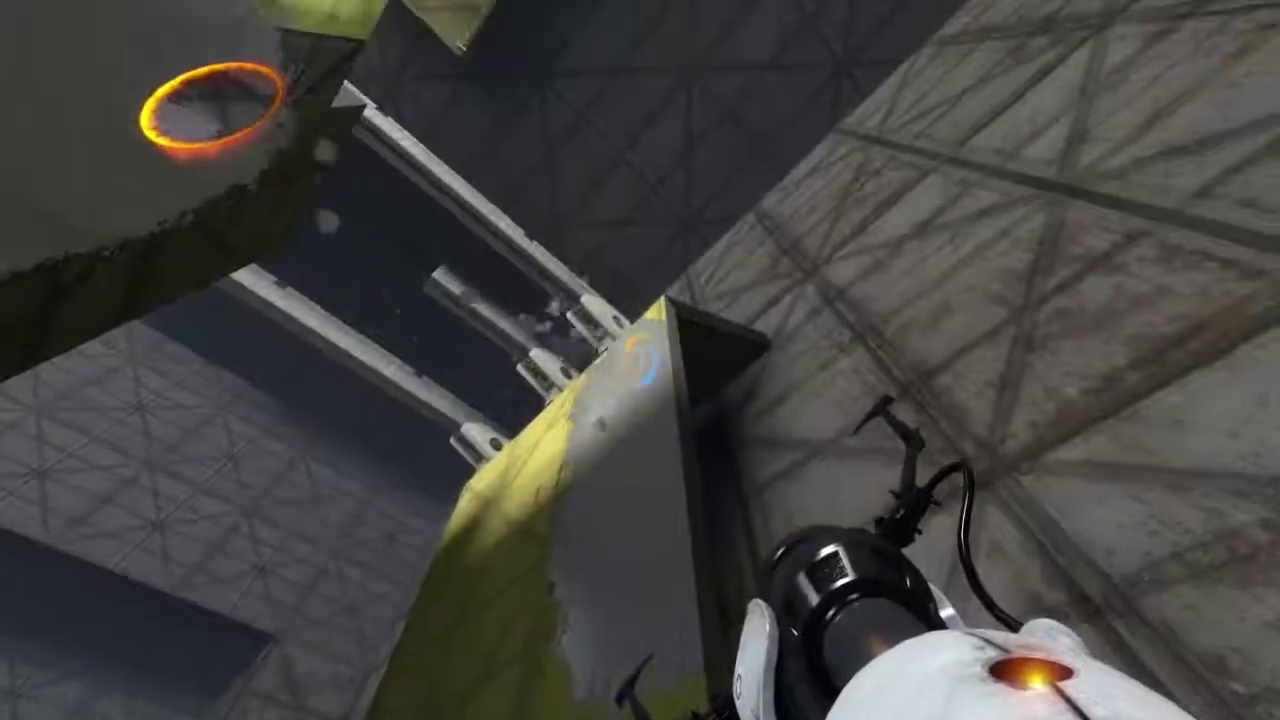
right_click(640, 360)
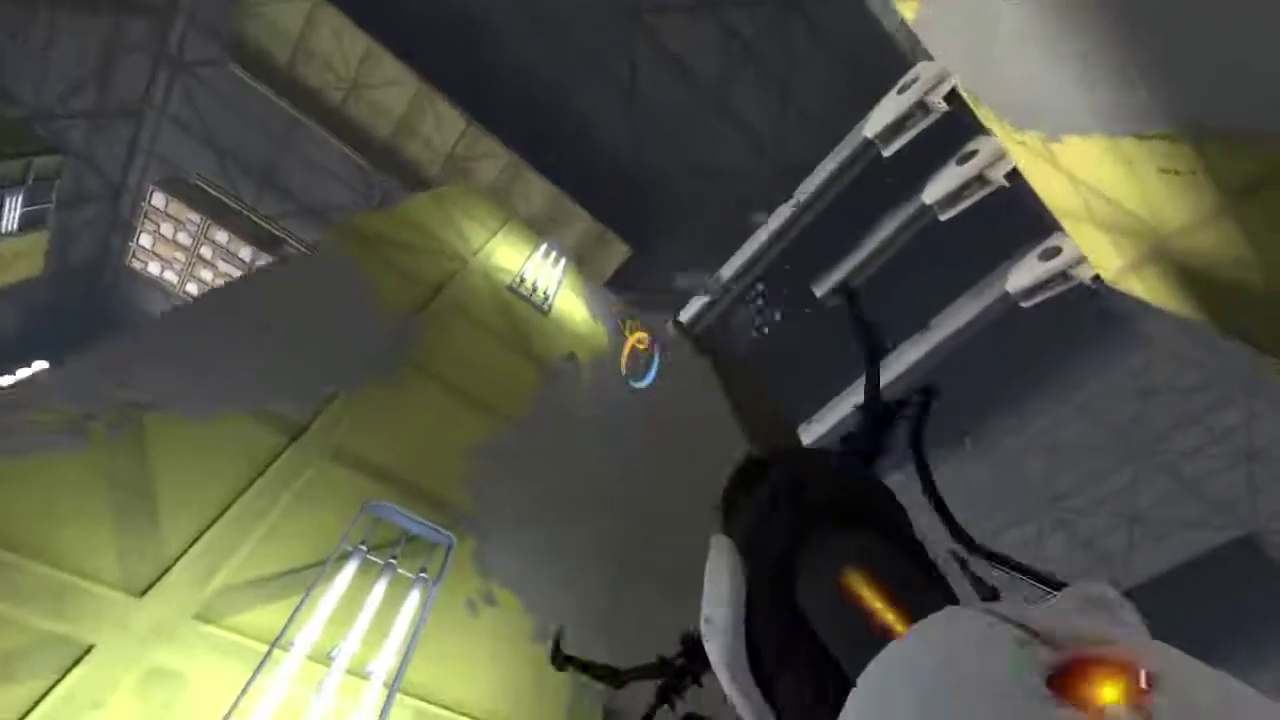
right_click(640, 360)
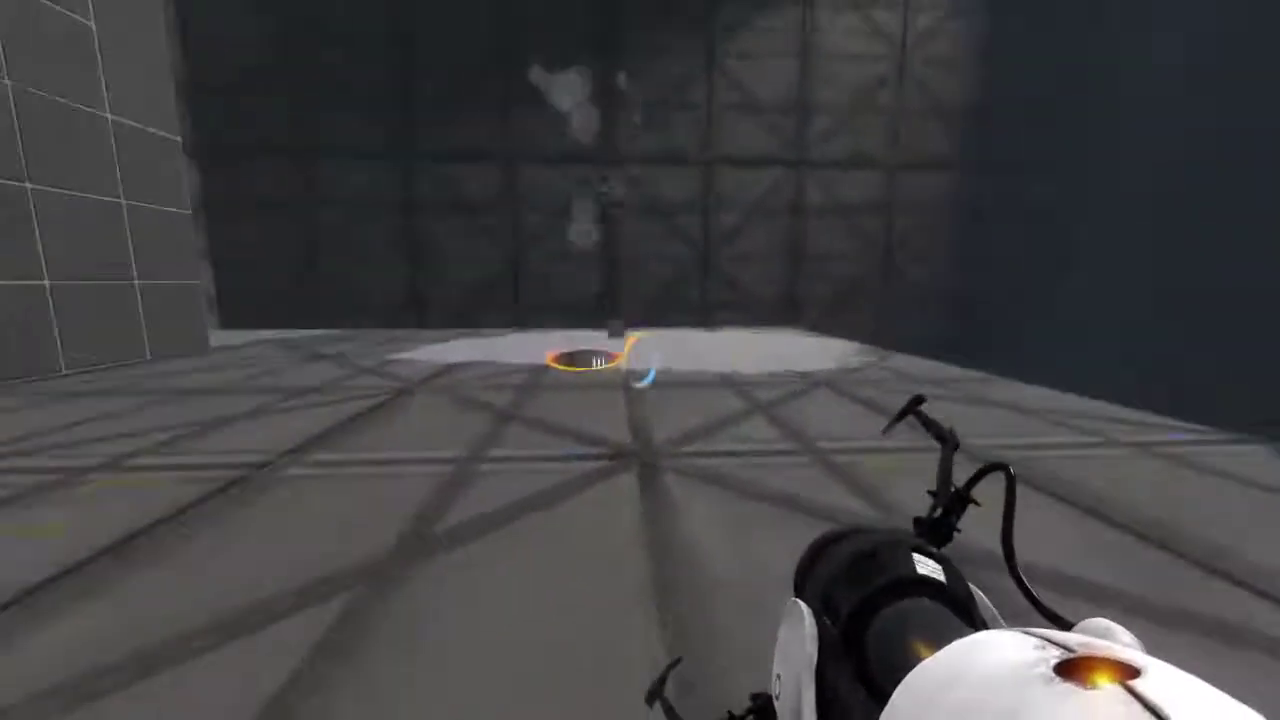
left_click(640, 360)
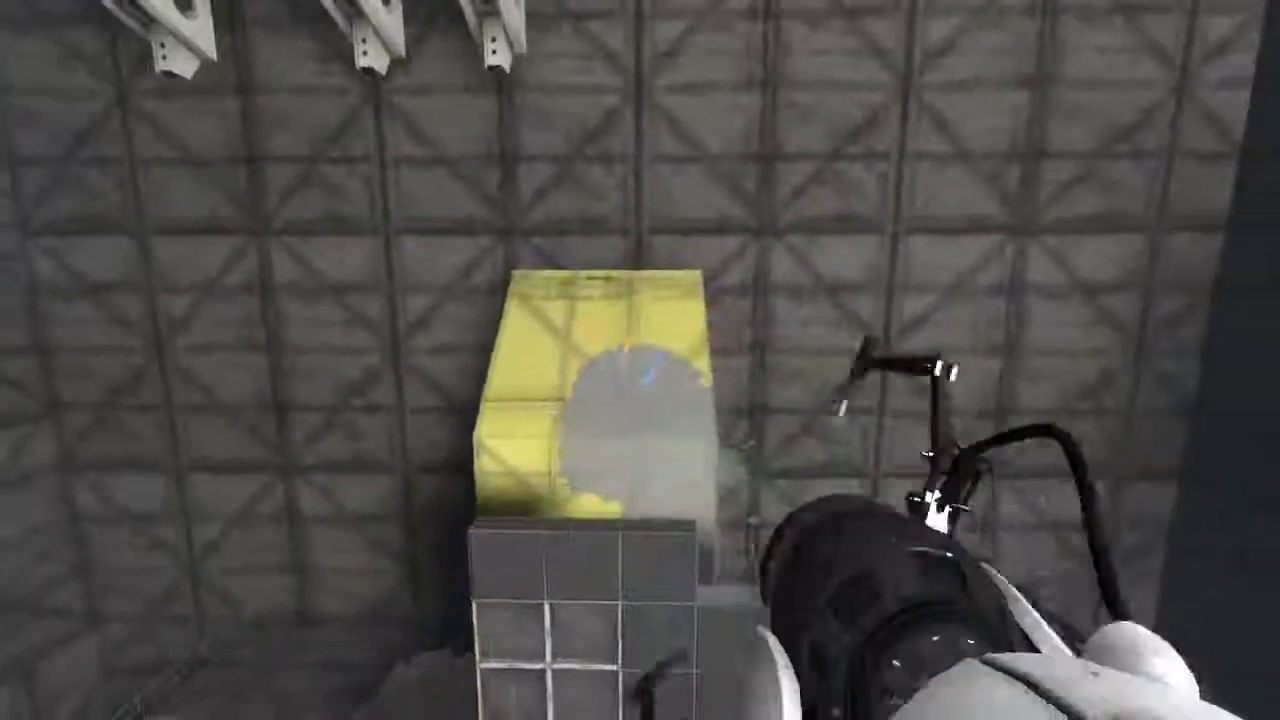
right_click(640, 360)
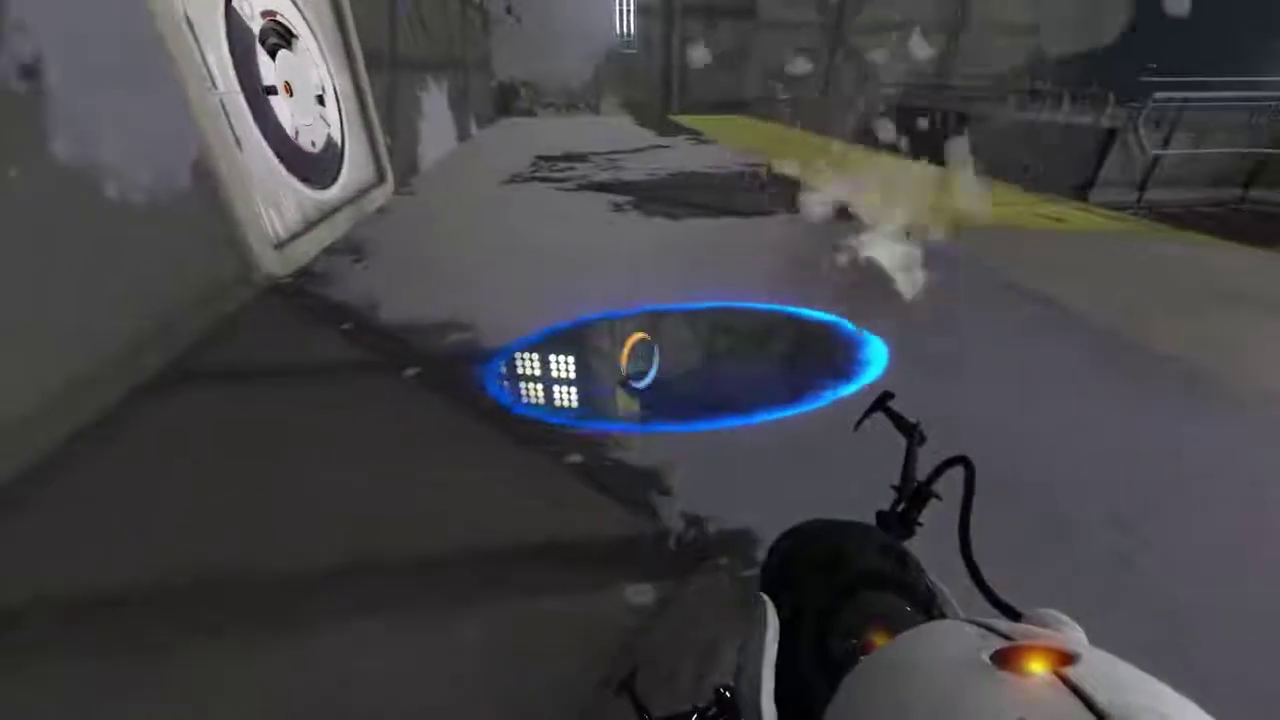
left_click(640, 360)
key("w")
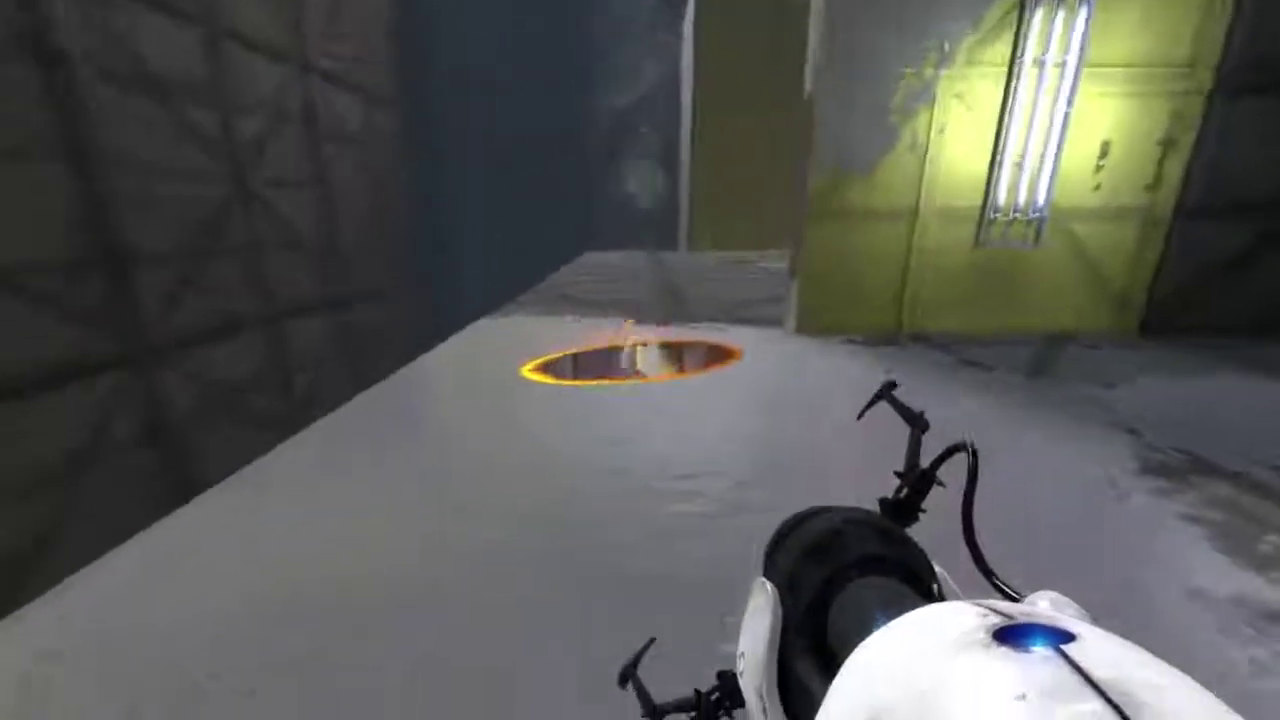
key("w")
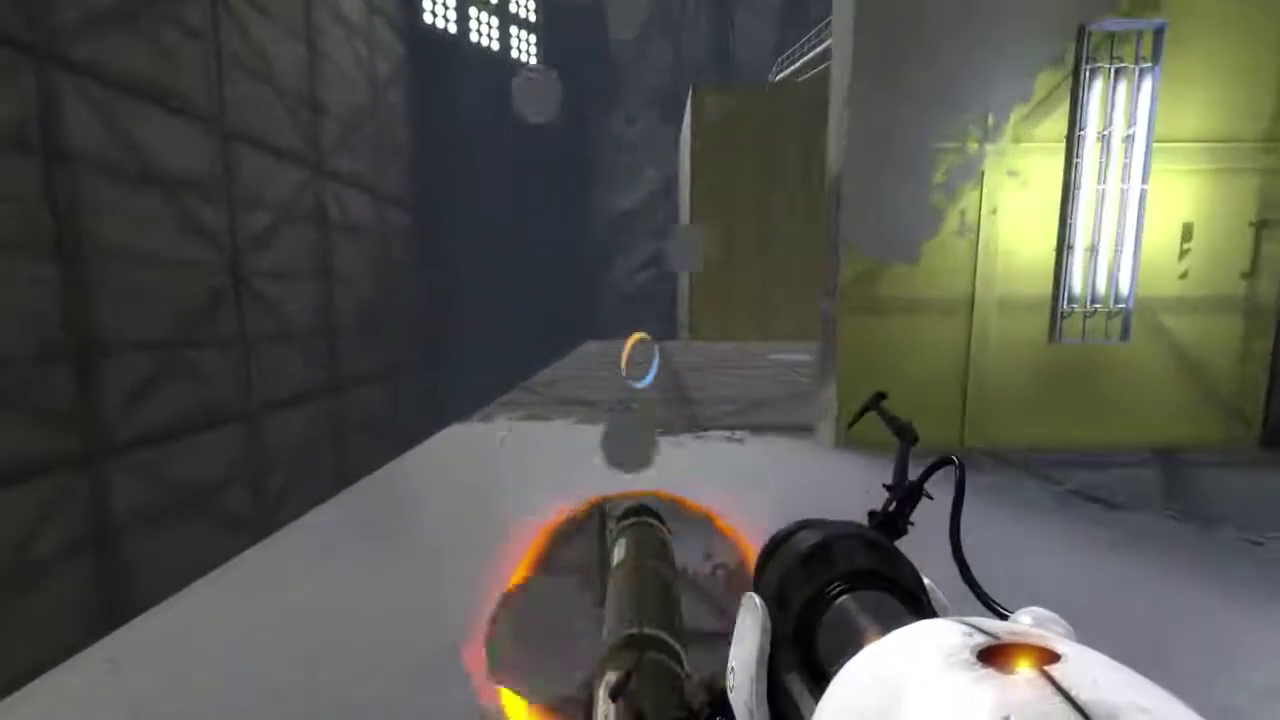
key("s")
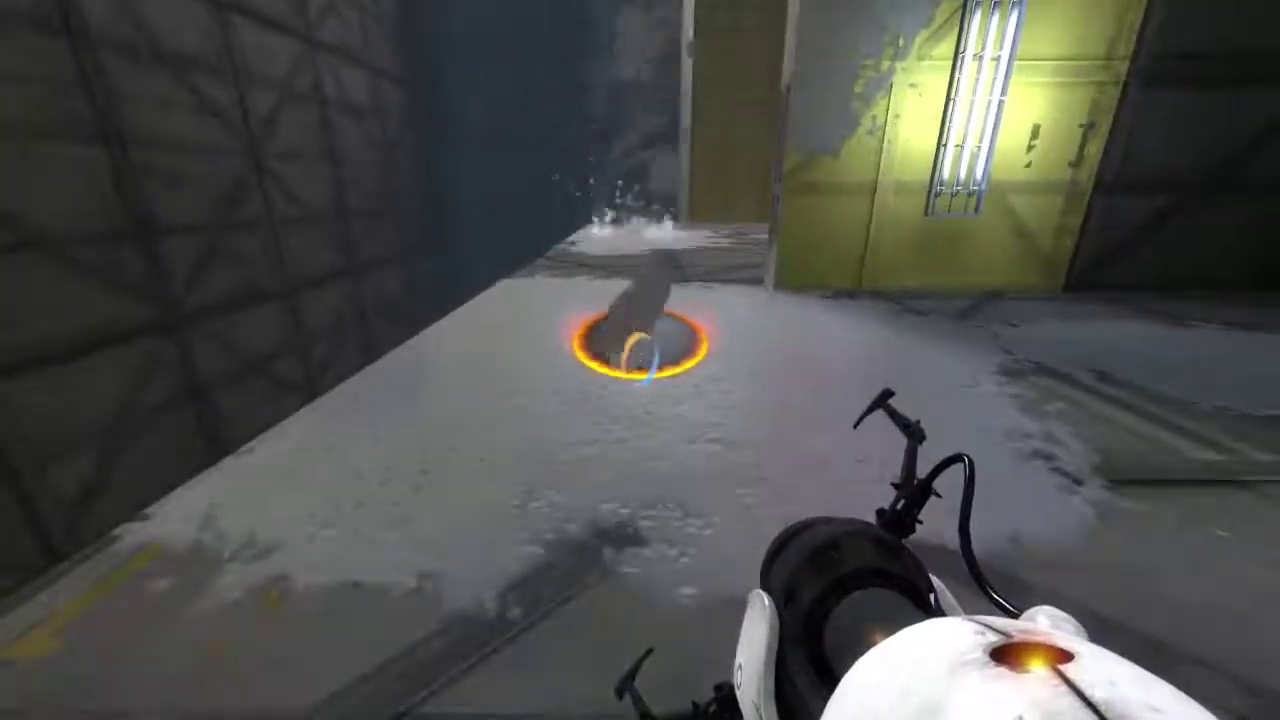
key("w")
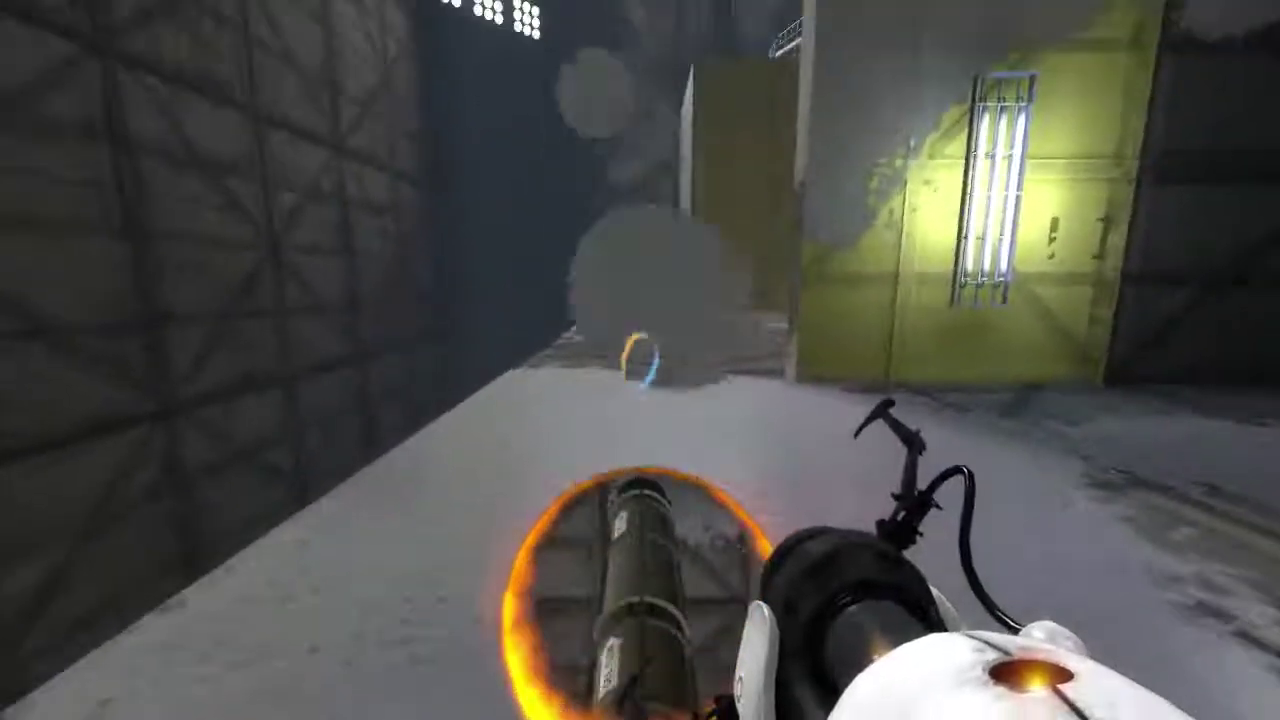
key("w")
key("w")
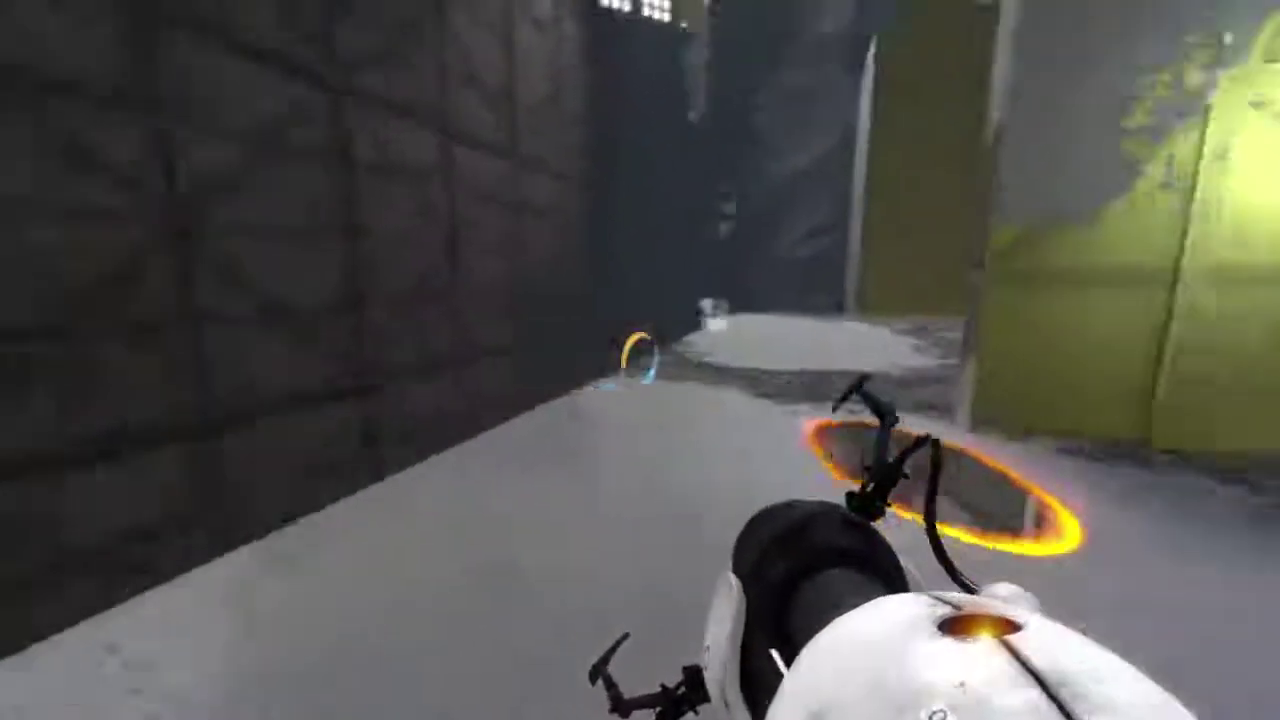
key("w")
key("w")
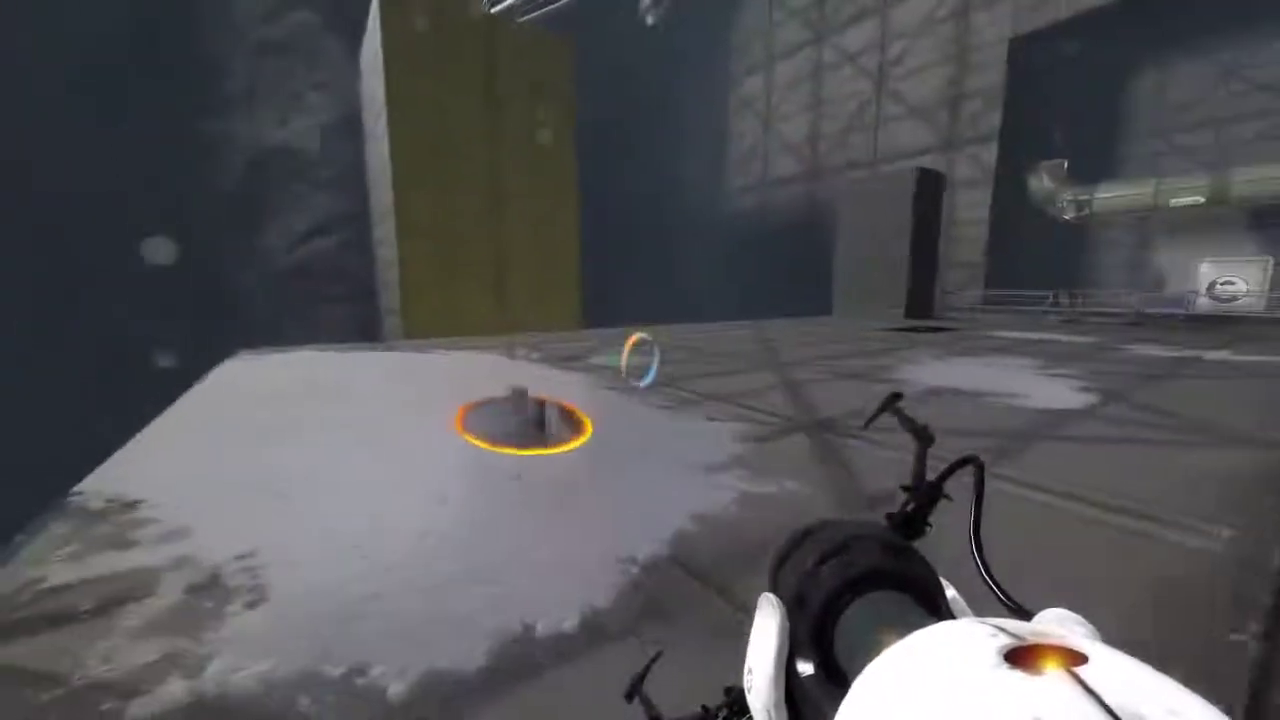
key("w")
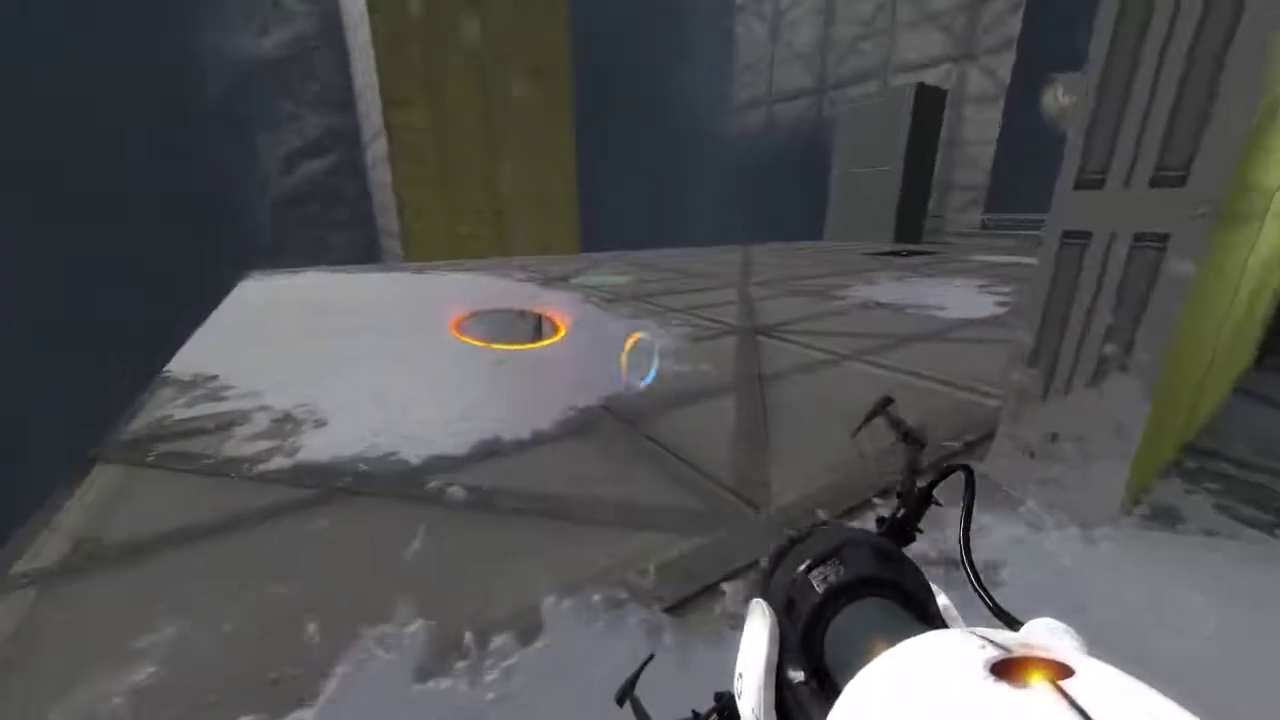
key("s")
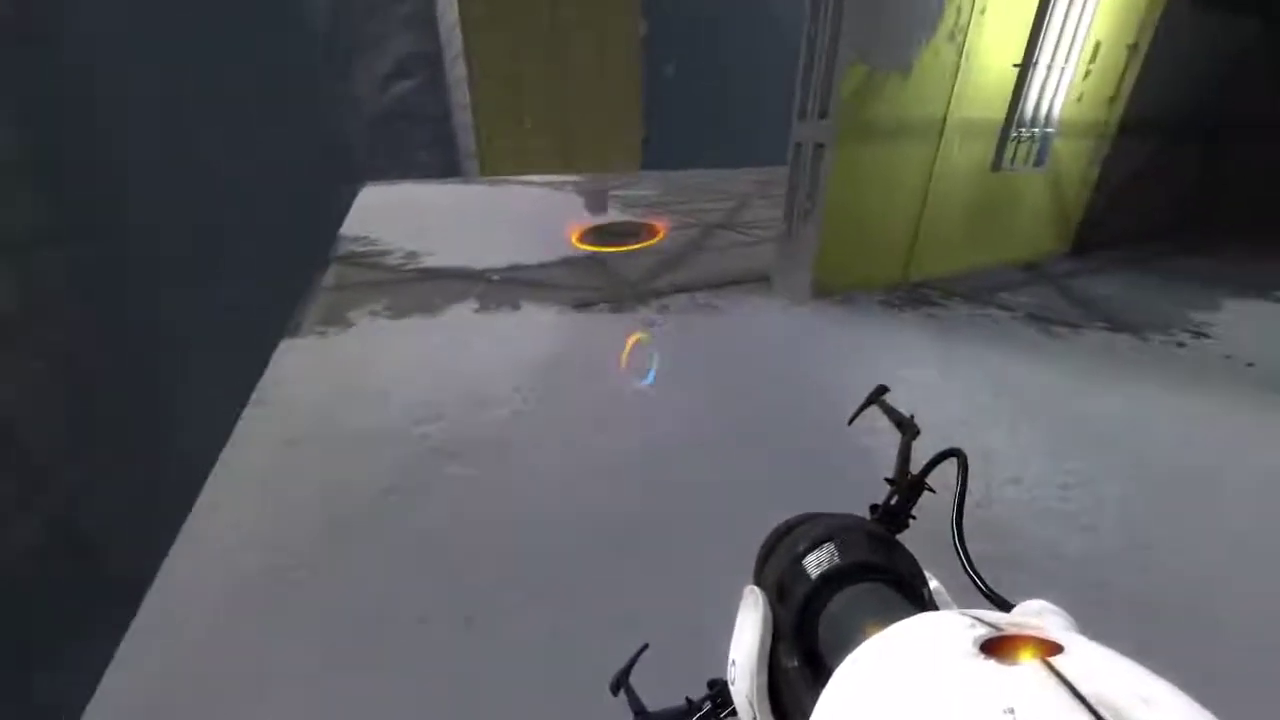
key("w")
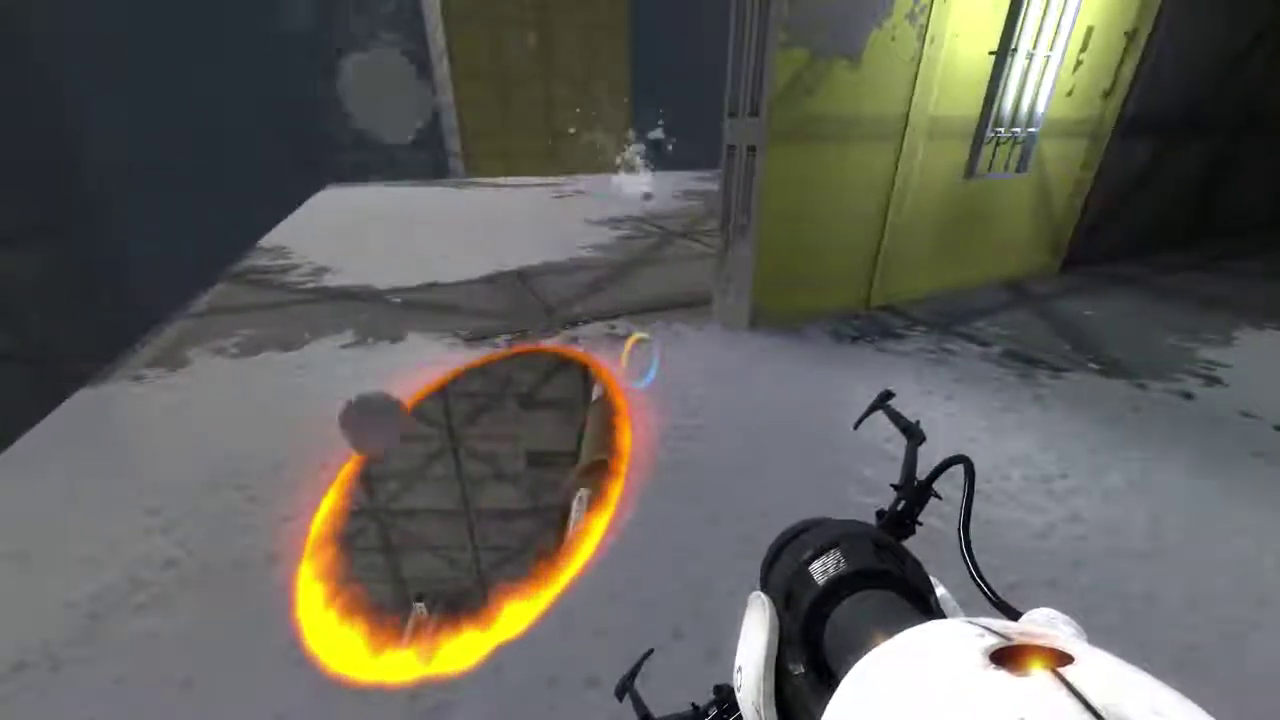
key("w")
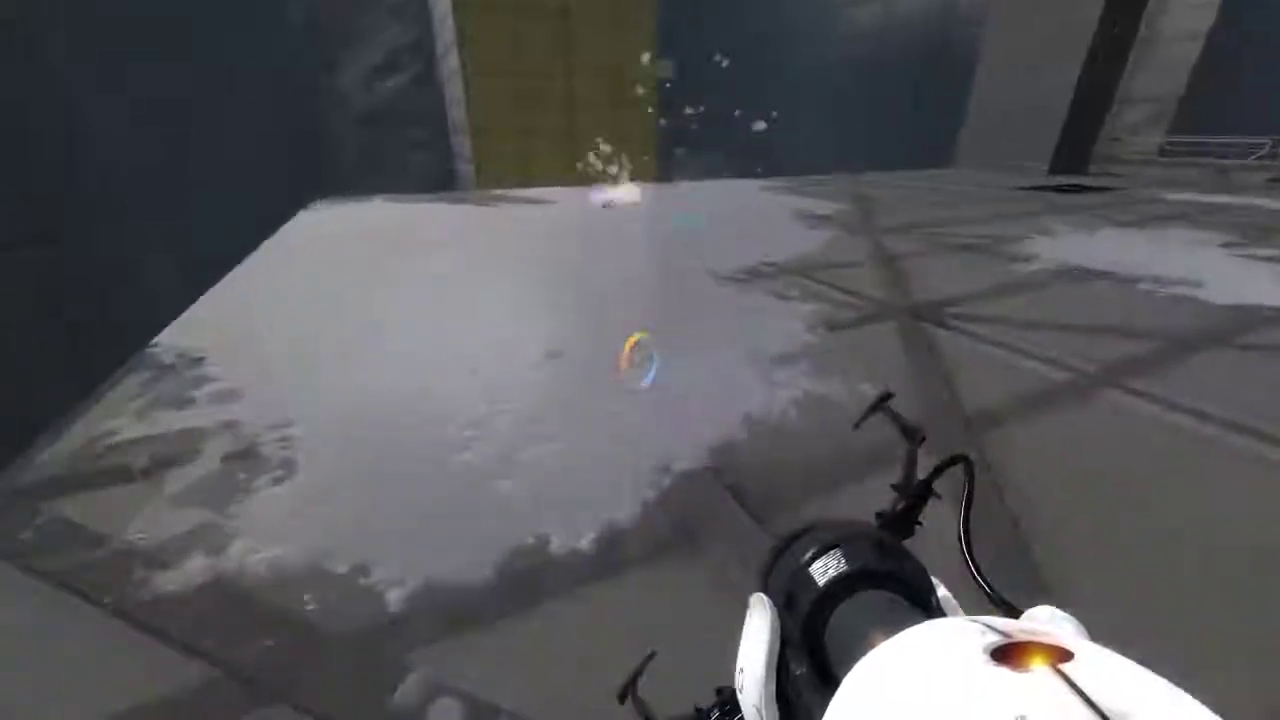
key("w")
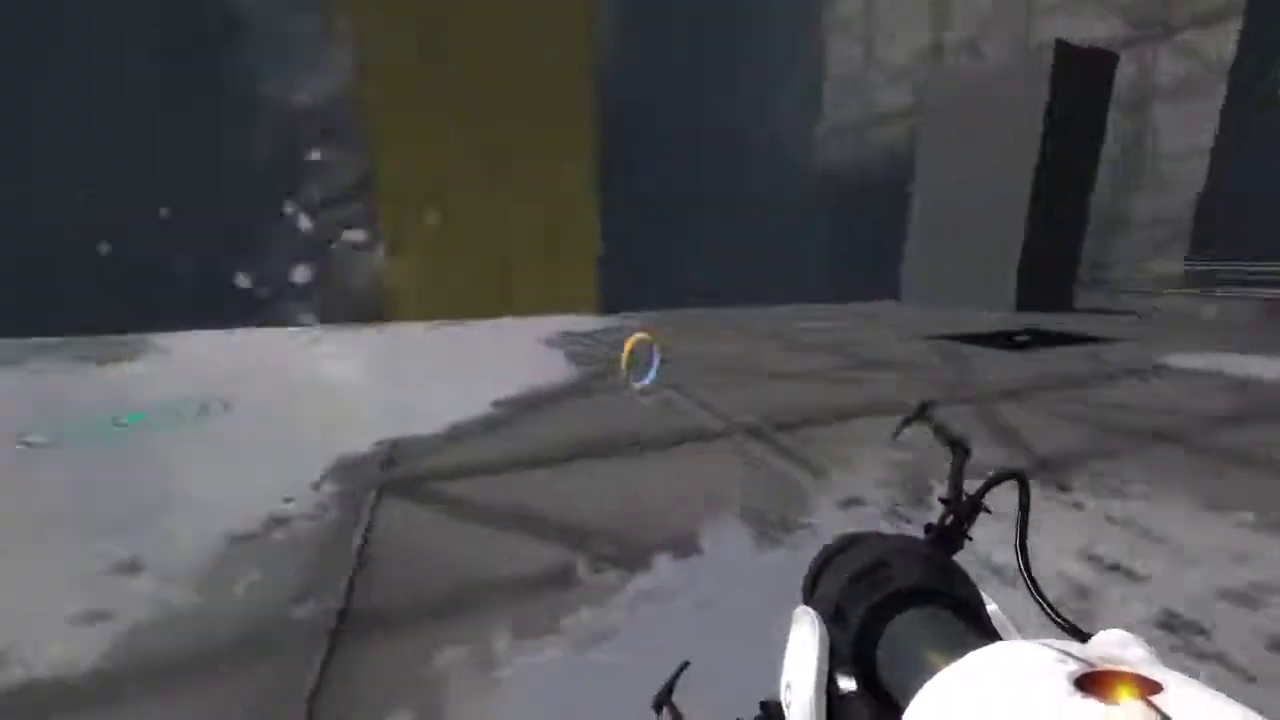
key("w")
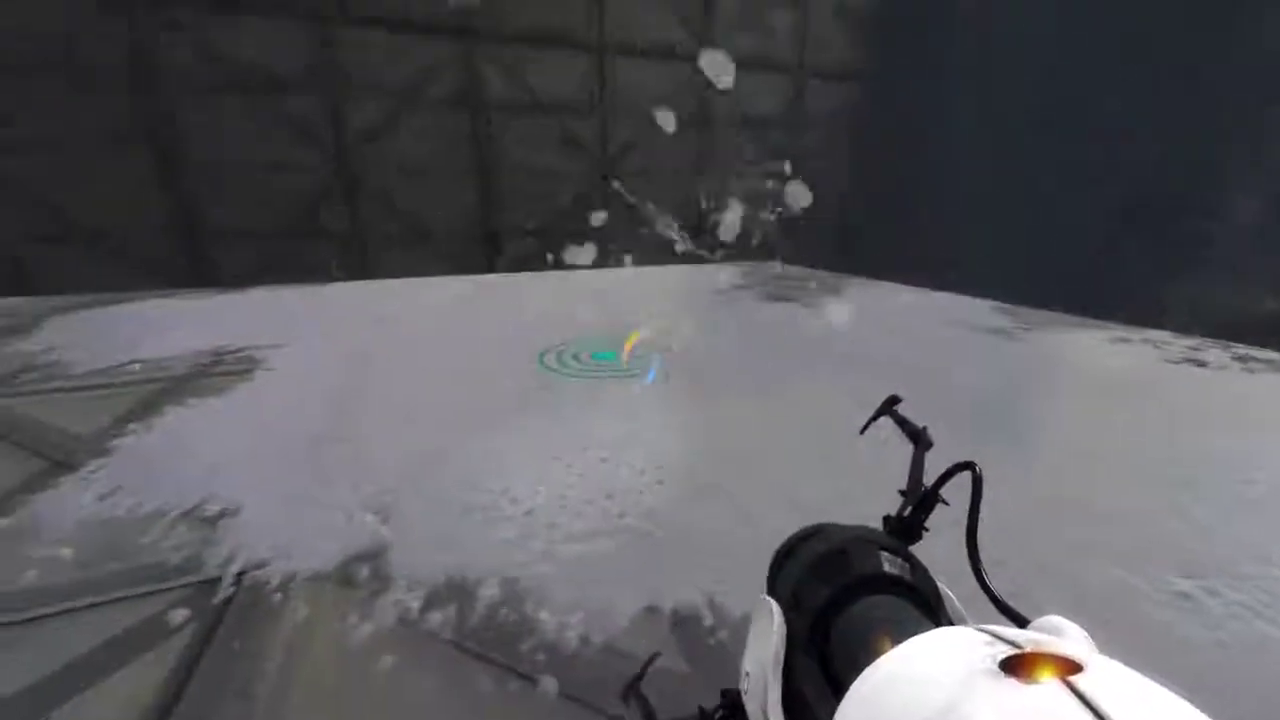
right_click(640, 360)
key("s")
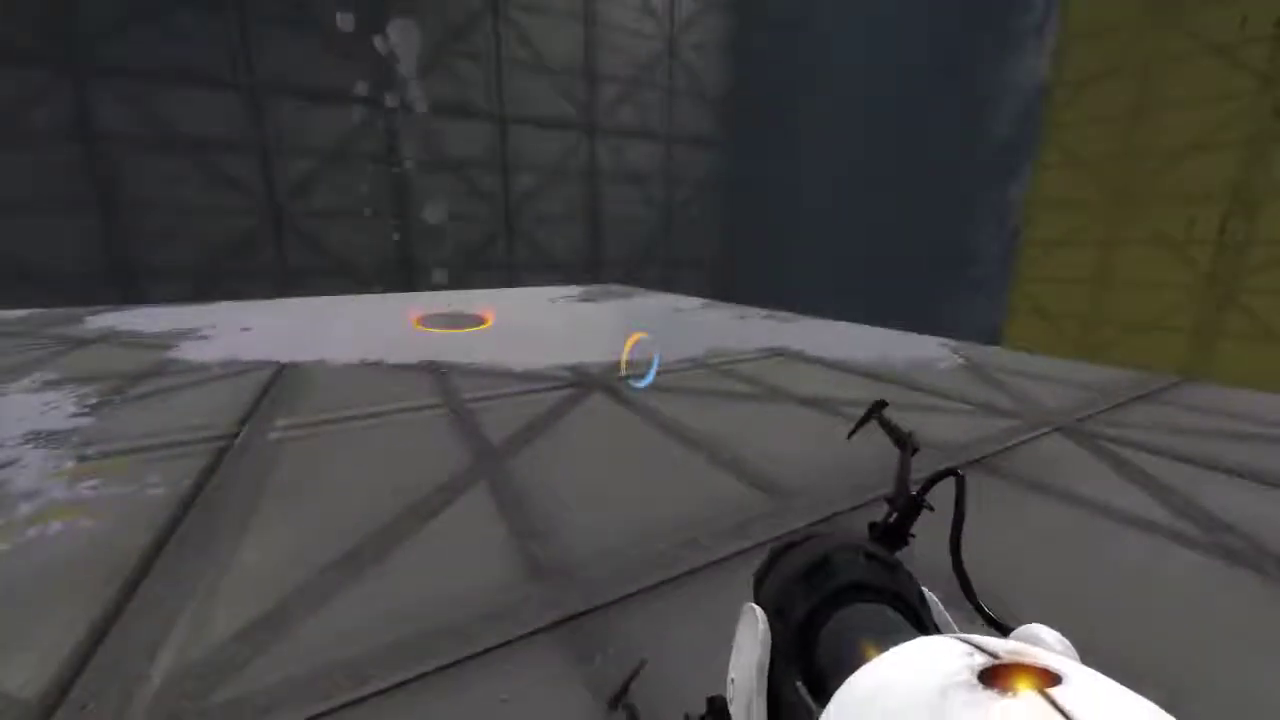
left_click(640, 360)
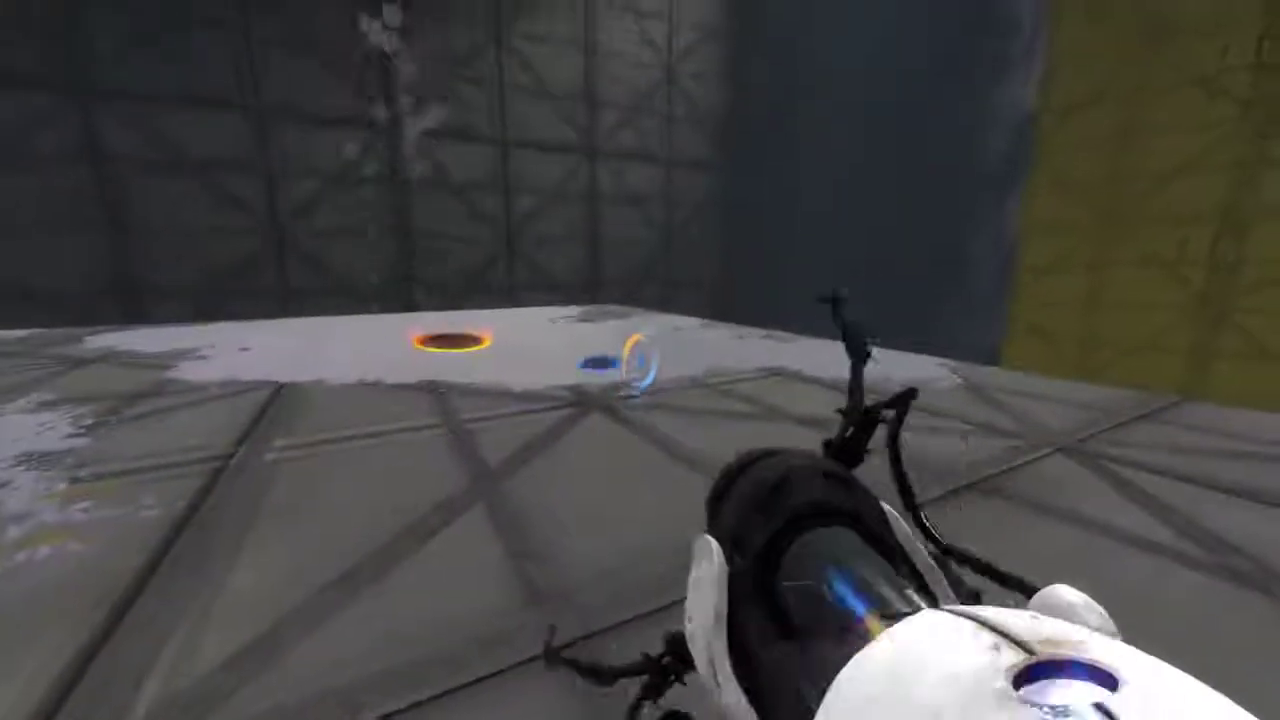
key("w")
key("w")
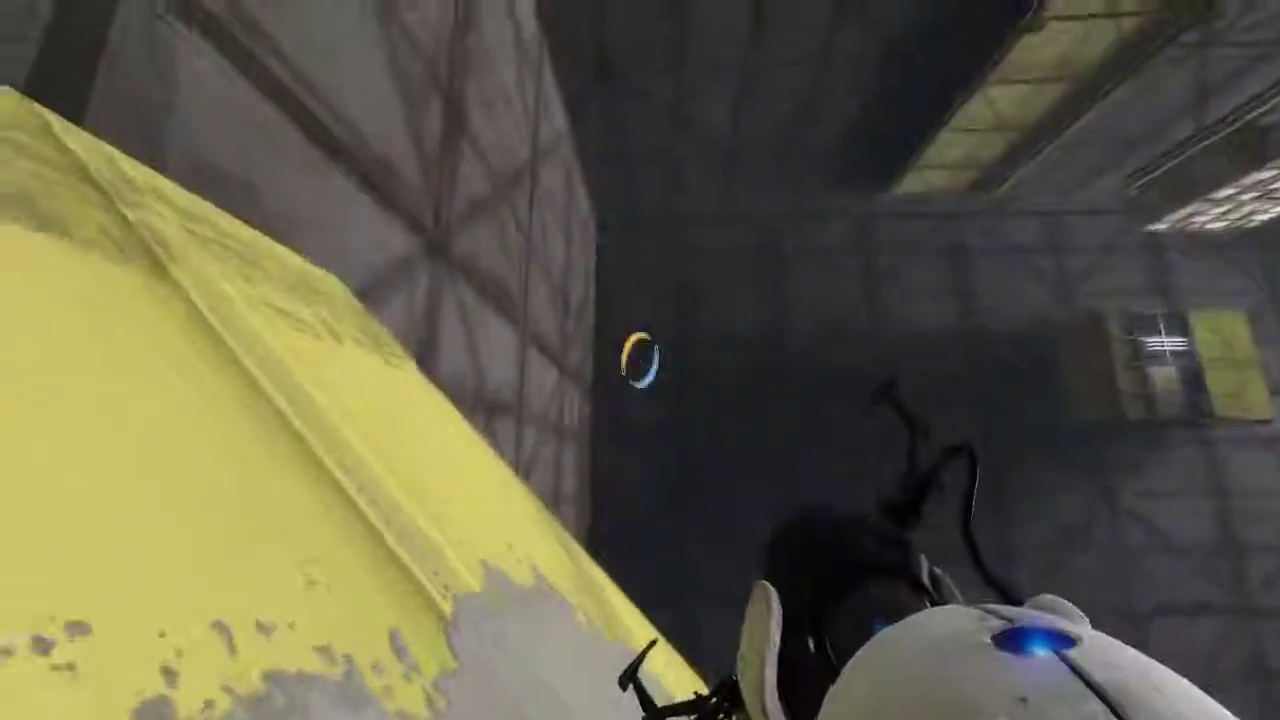
left_click(640, 360)
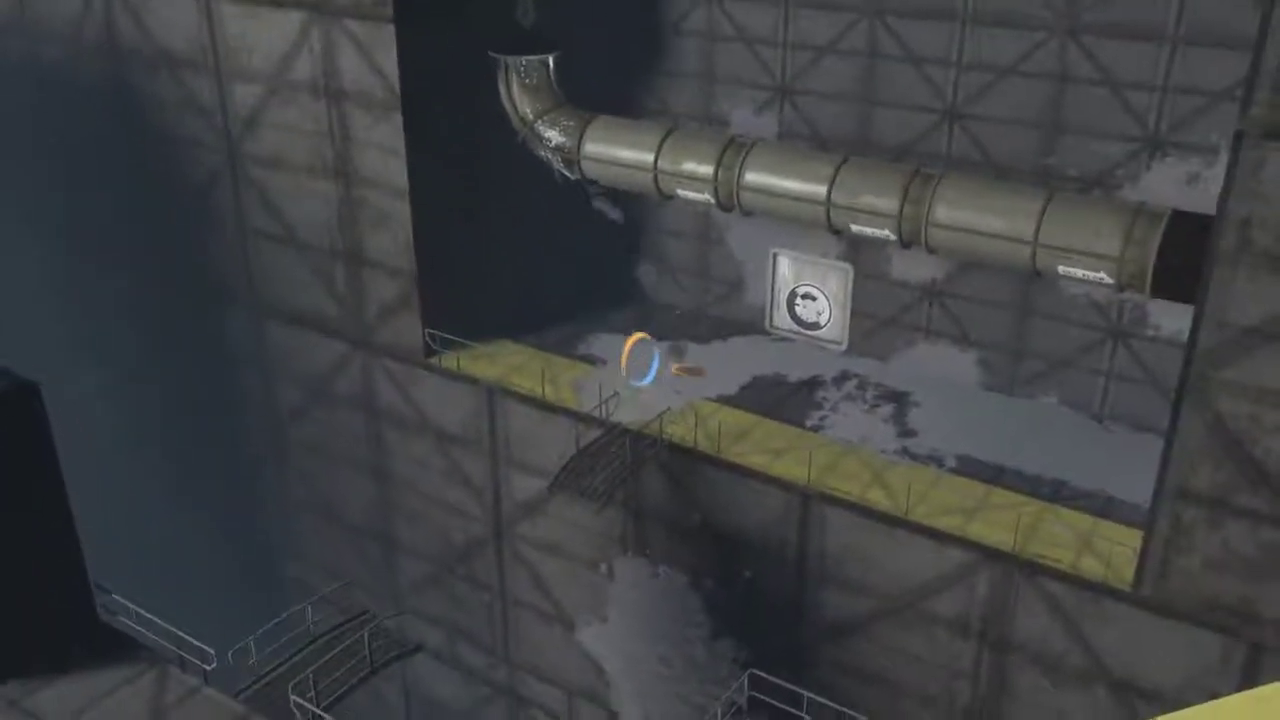
right_click(640, 360)
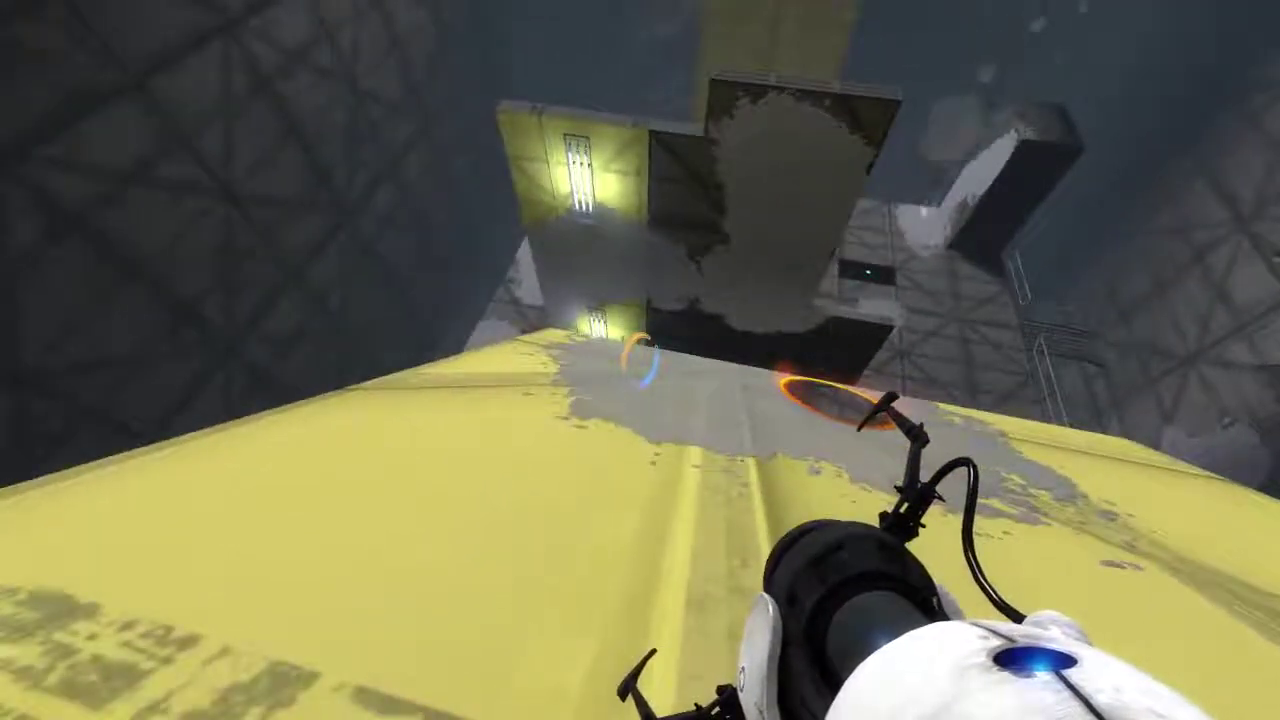
right_click(640, 360)
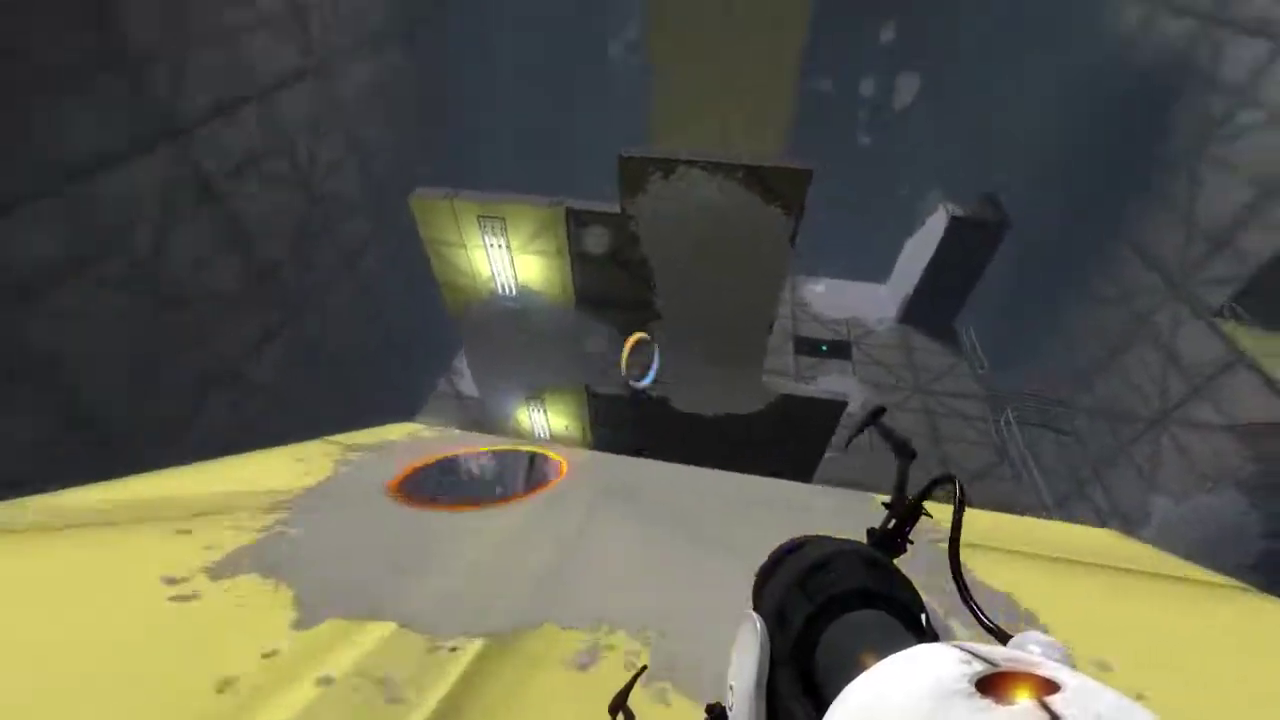
left_click(640, 360)
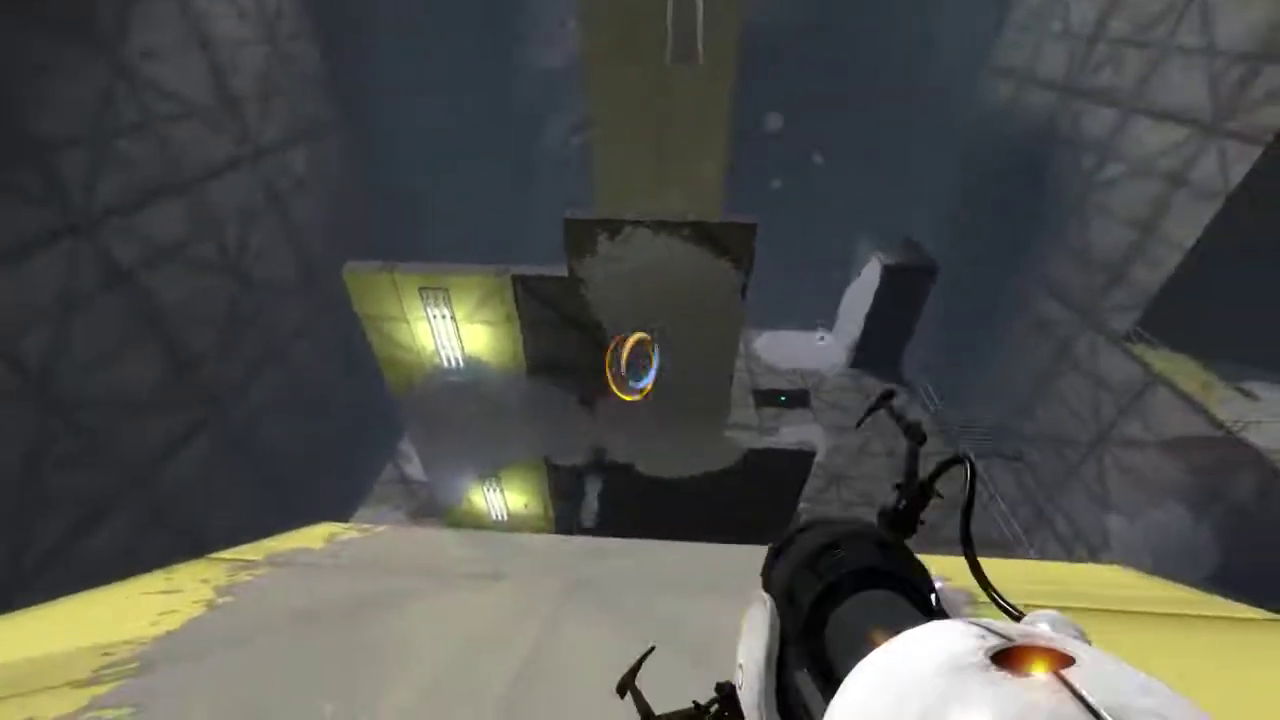
right_click(640, 360)
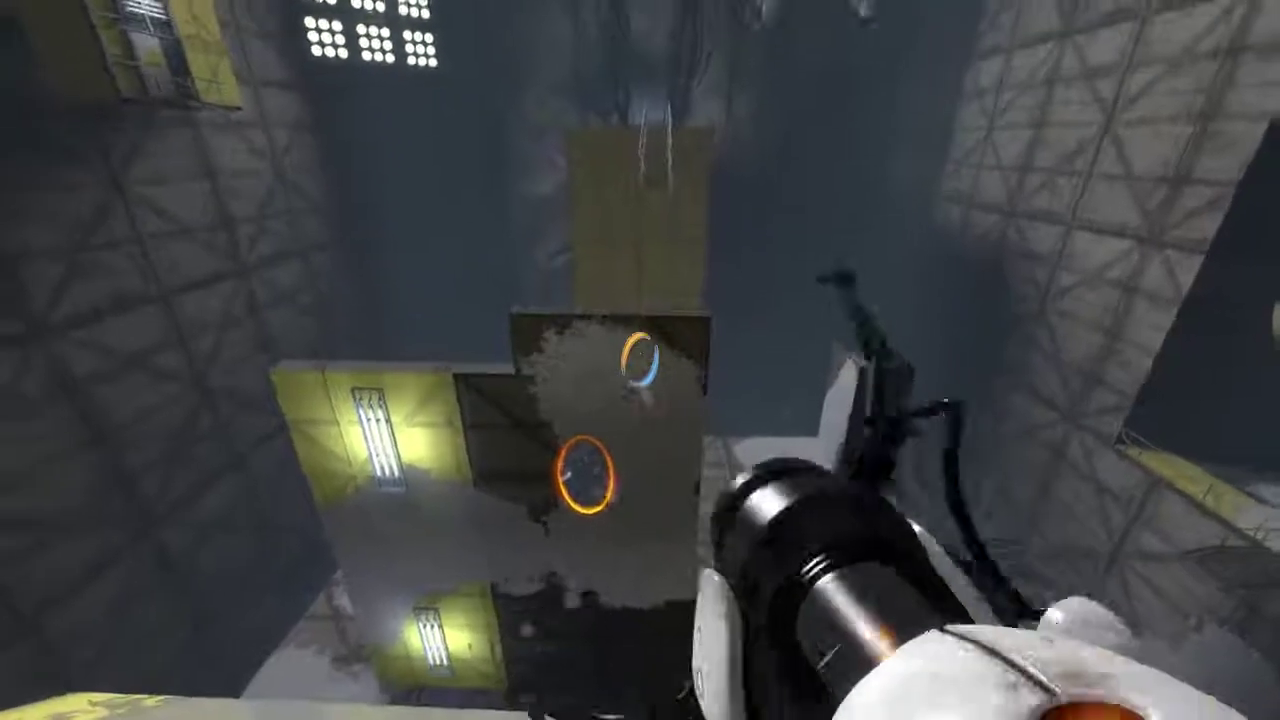
right_click(640, 360)
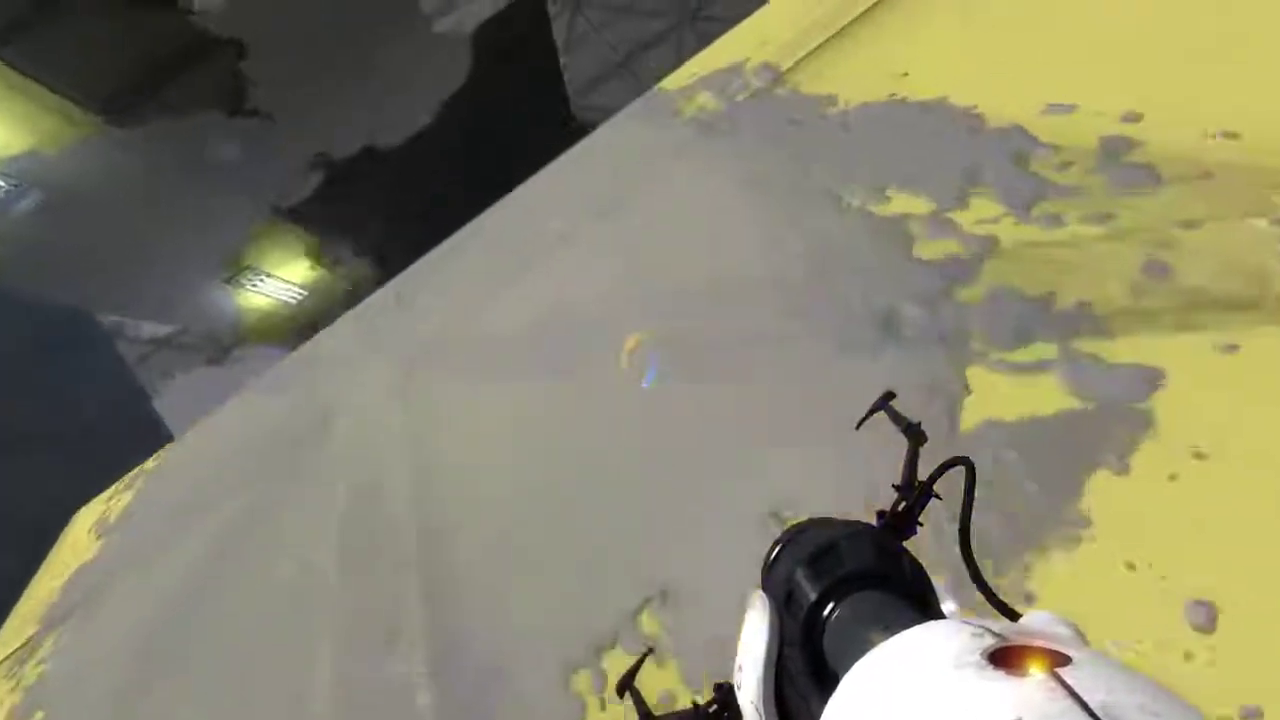
right_click(640, 360)
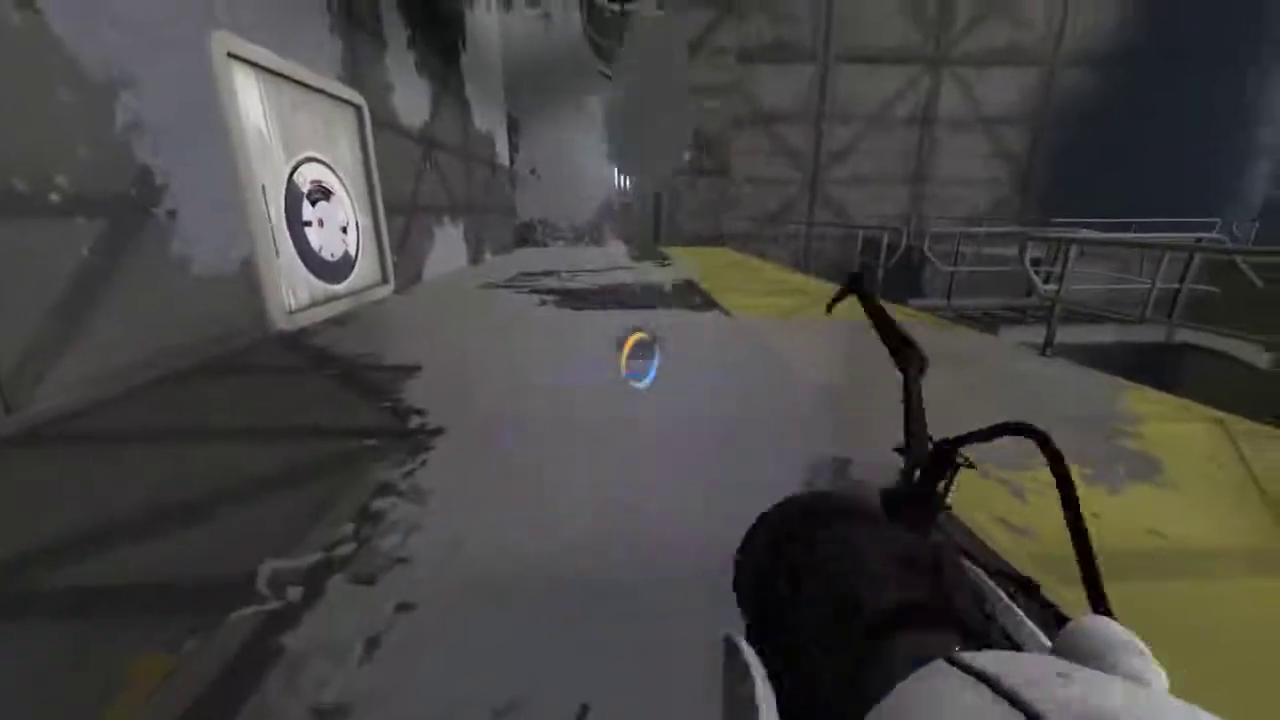
left_click(640, 360)
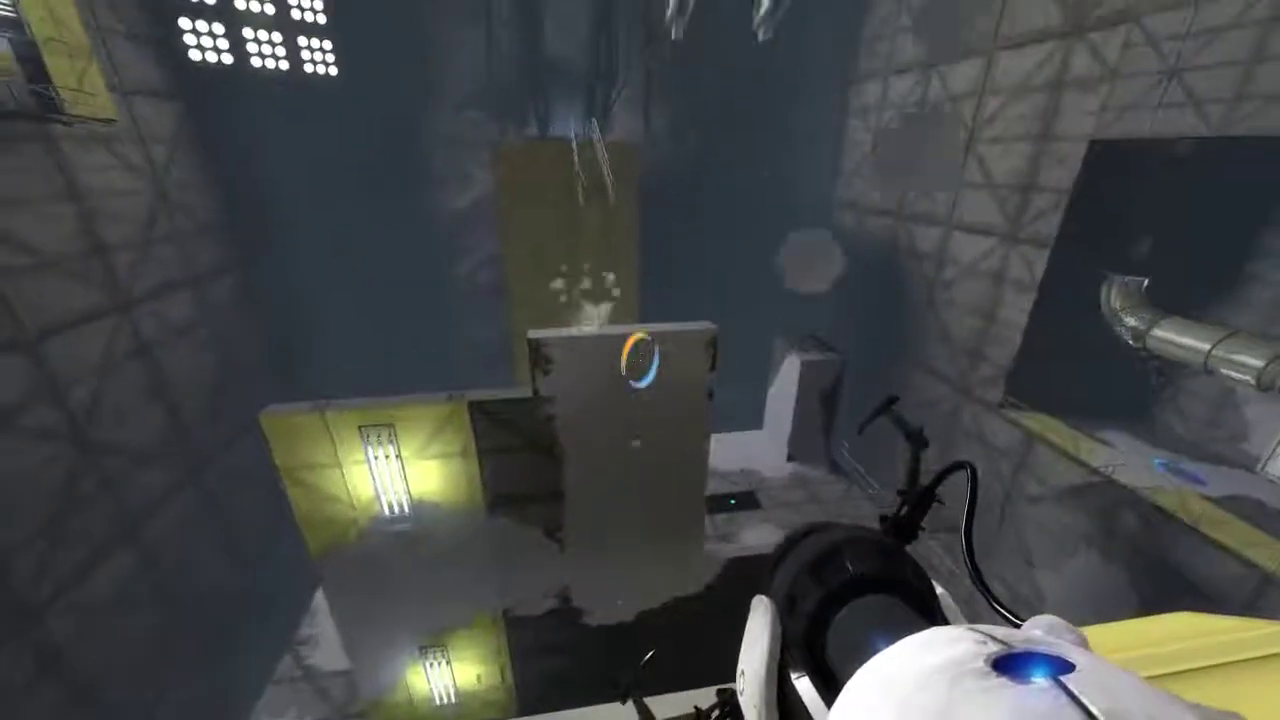
right_click(640, 360)
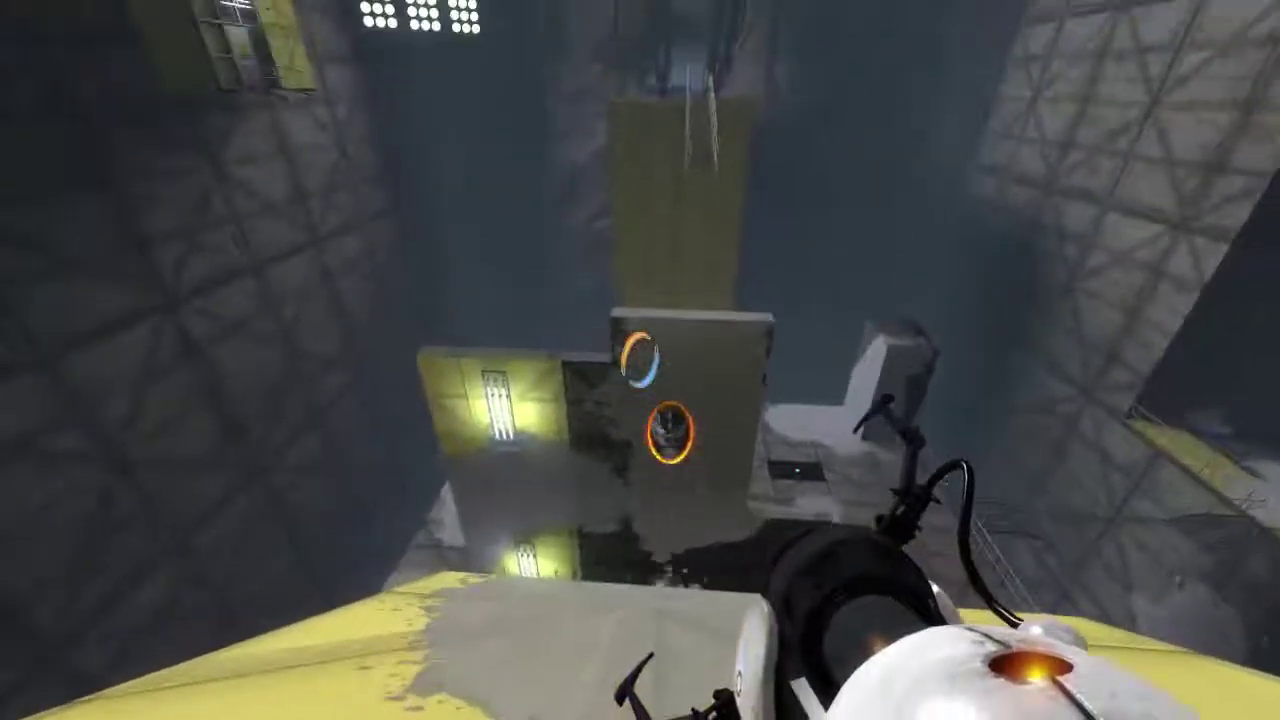
right_click(640, 360)
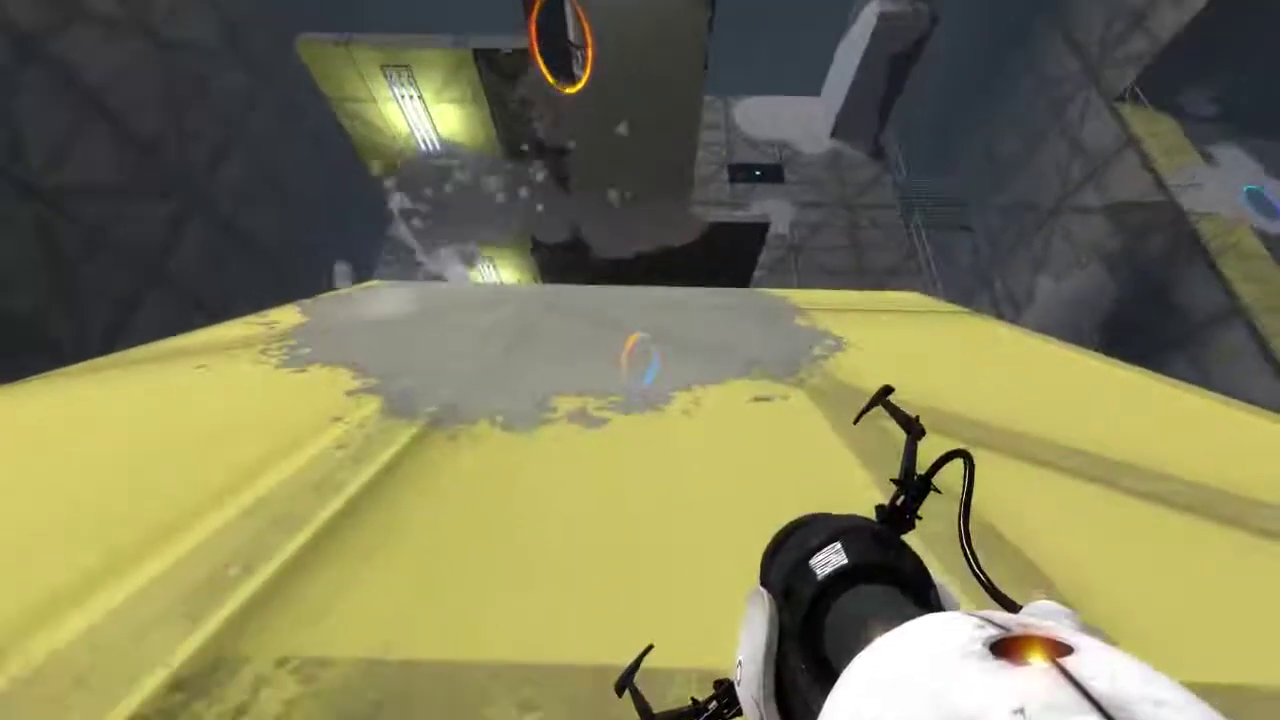
right_click(640, 360)
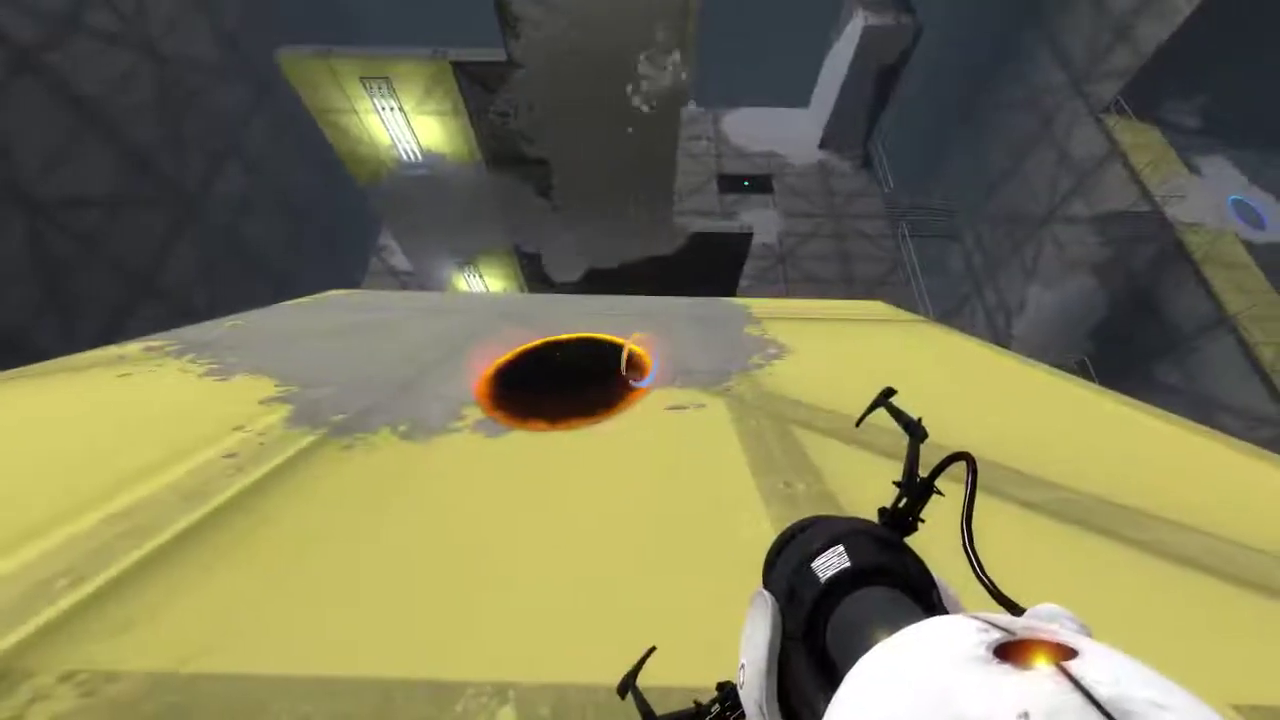
right_click(640, 360)
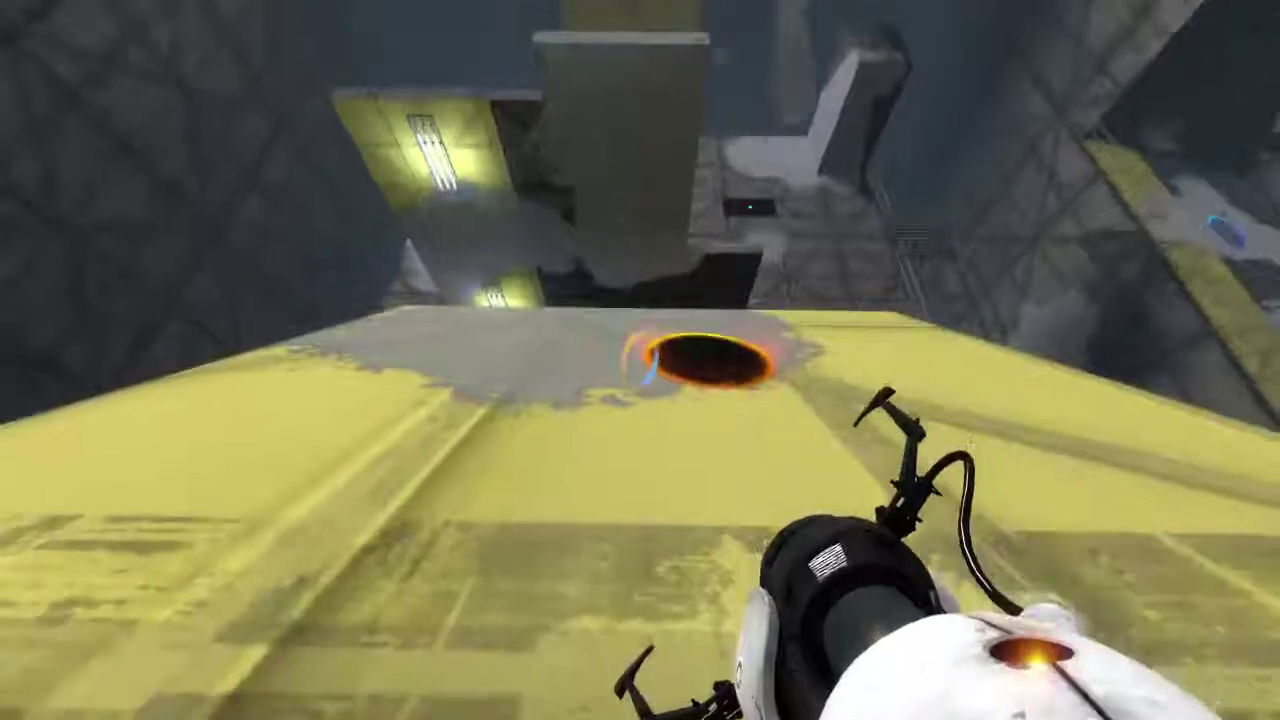
key("w")
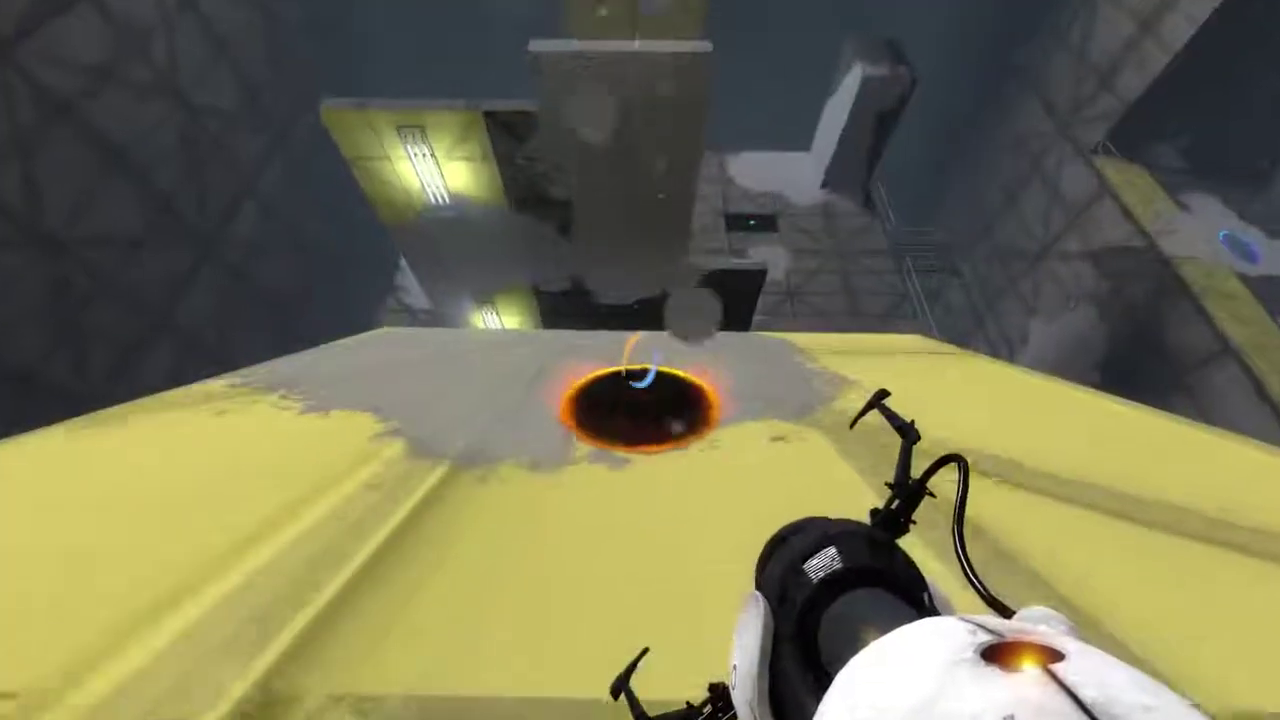
key("w")
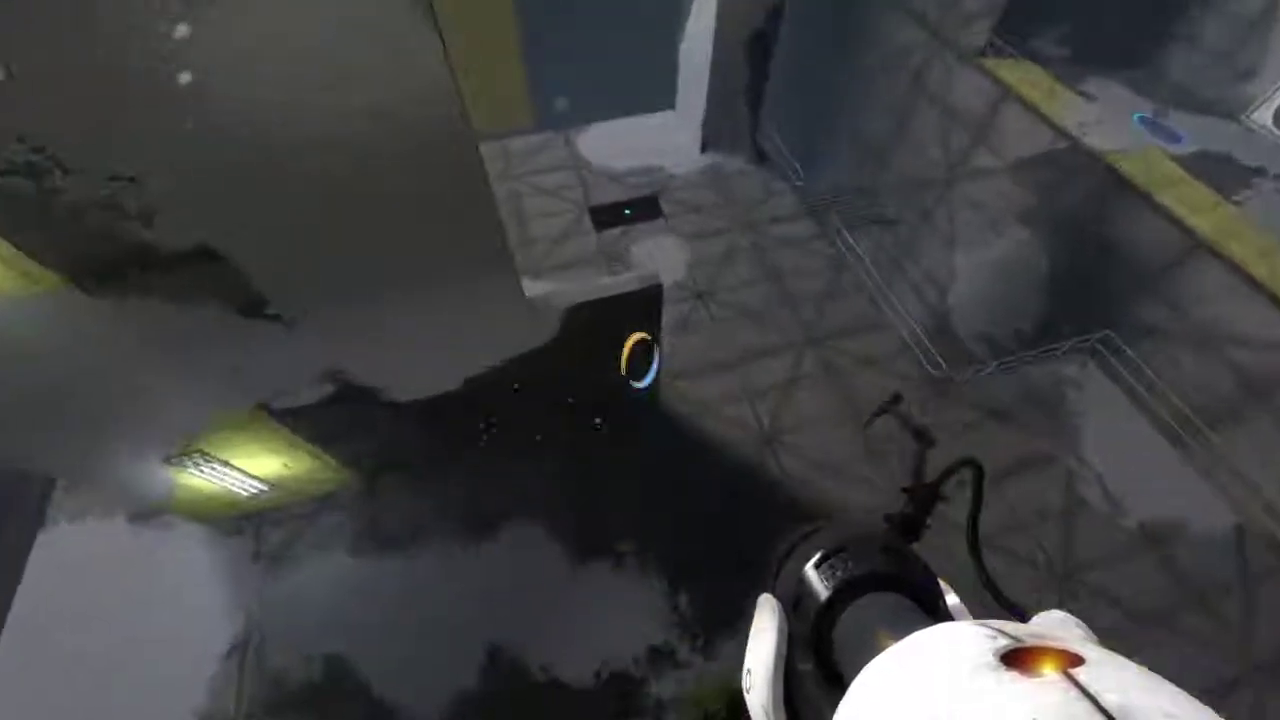
key("w")
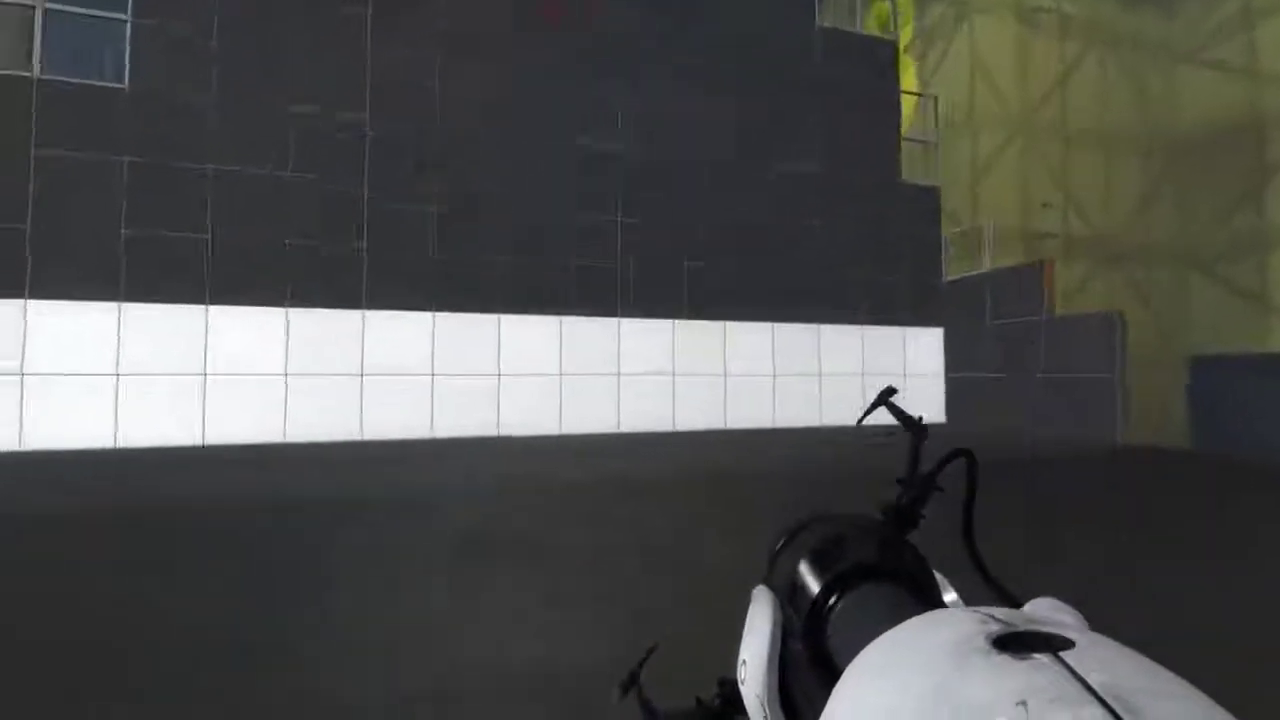
left_click(640, 360)
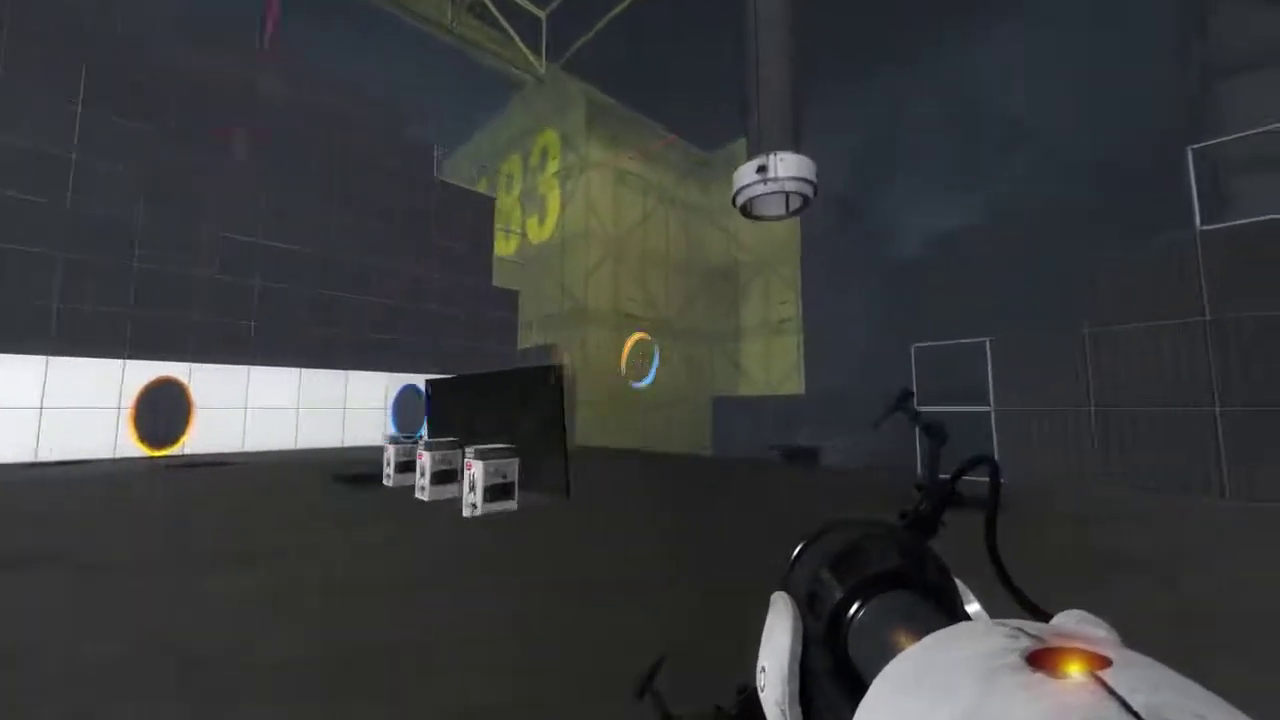
key("w")
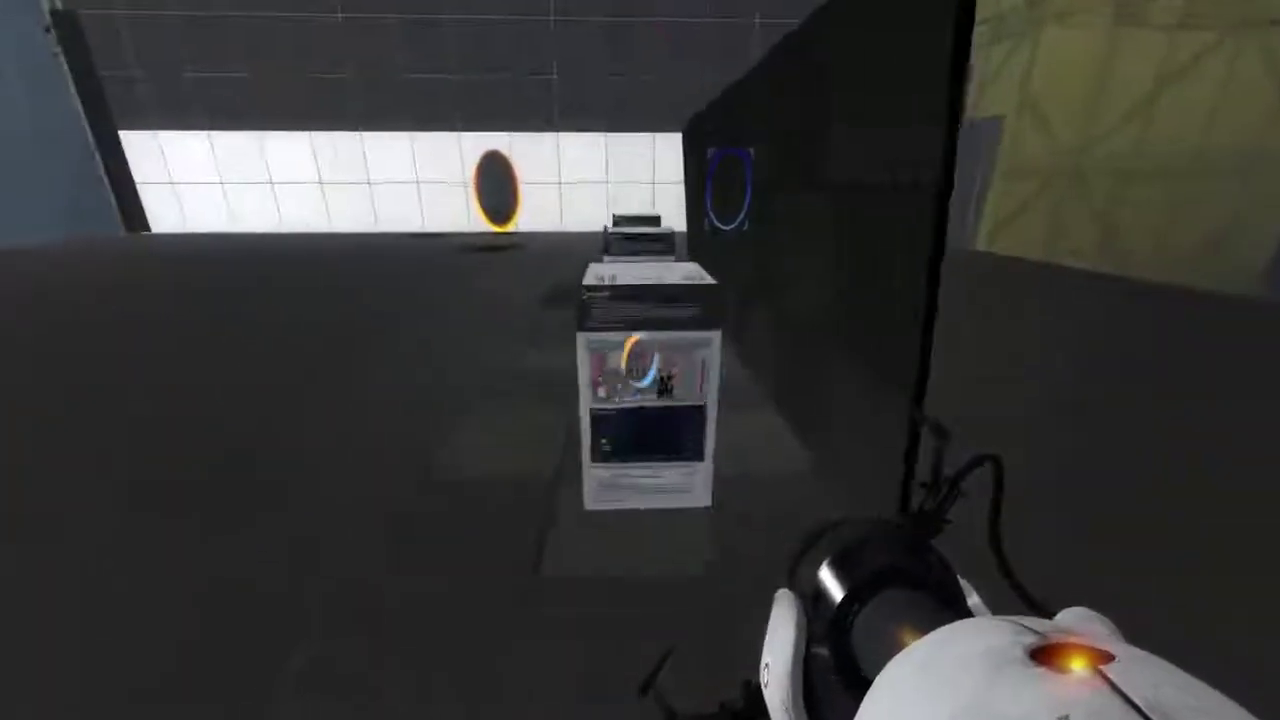
key("a")
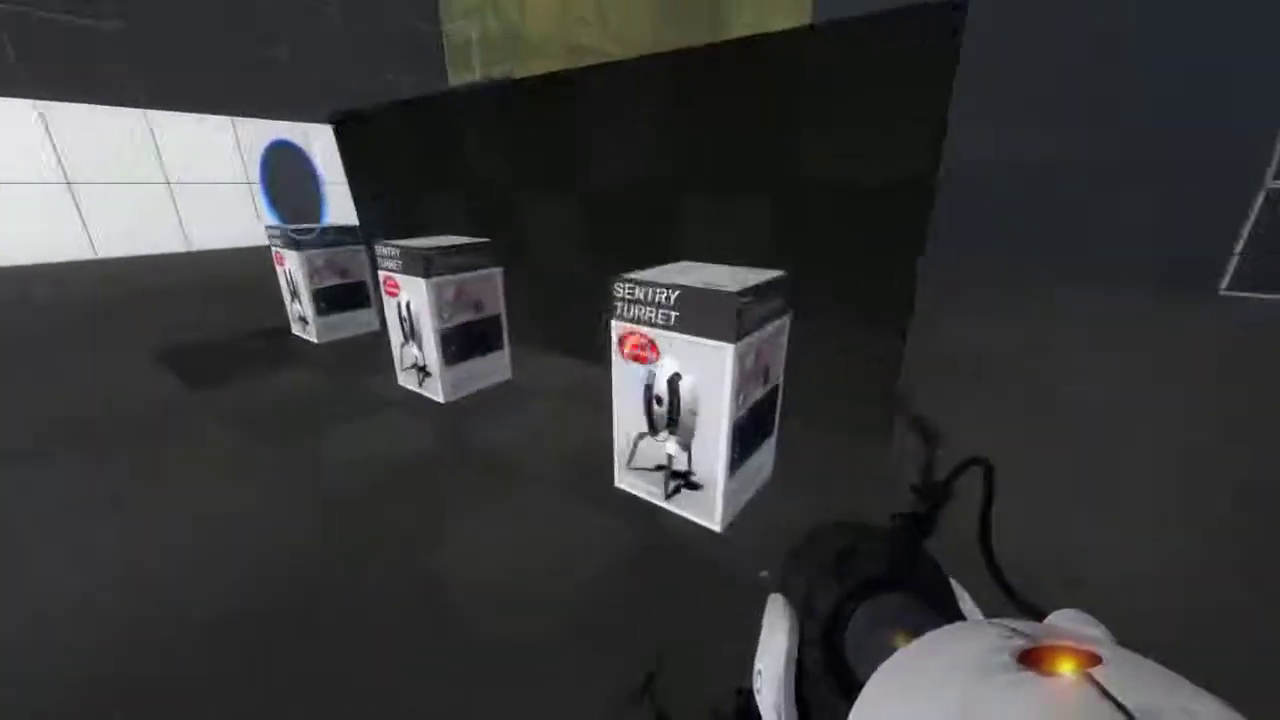
key("s")
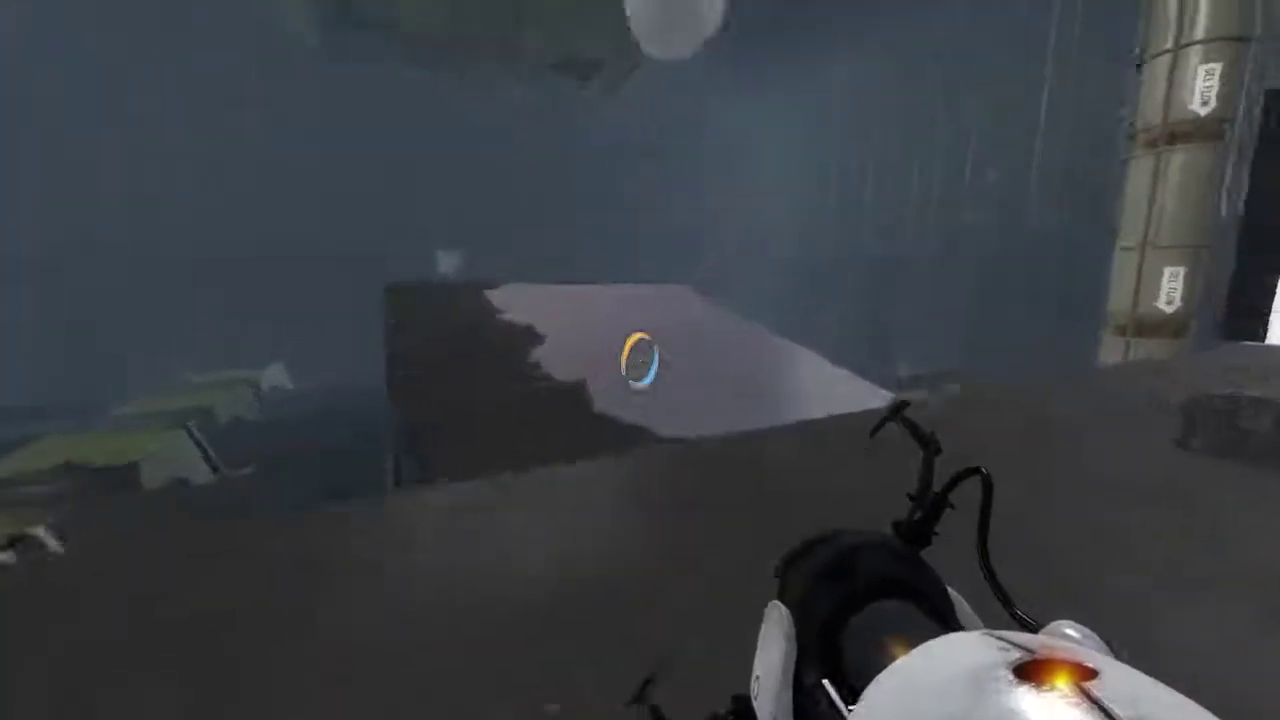
key("w")
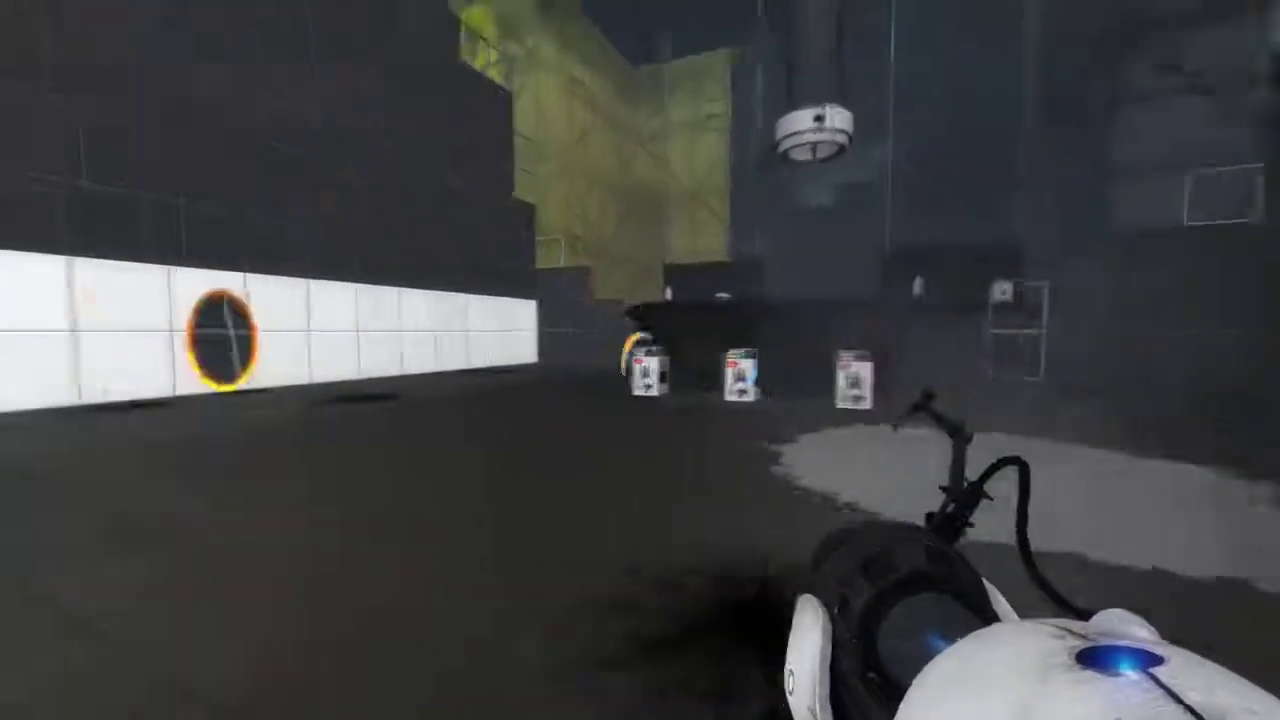
key("w")
key("w")
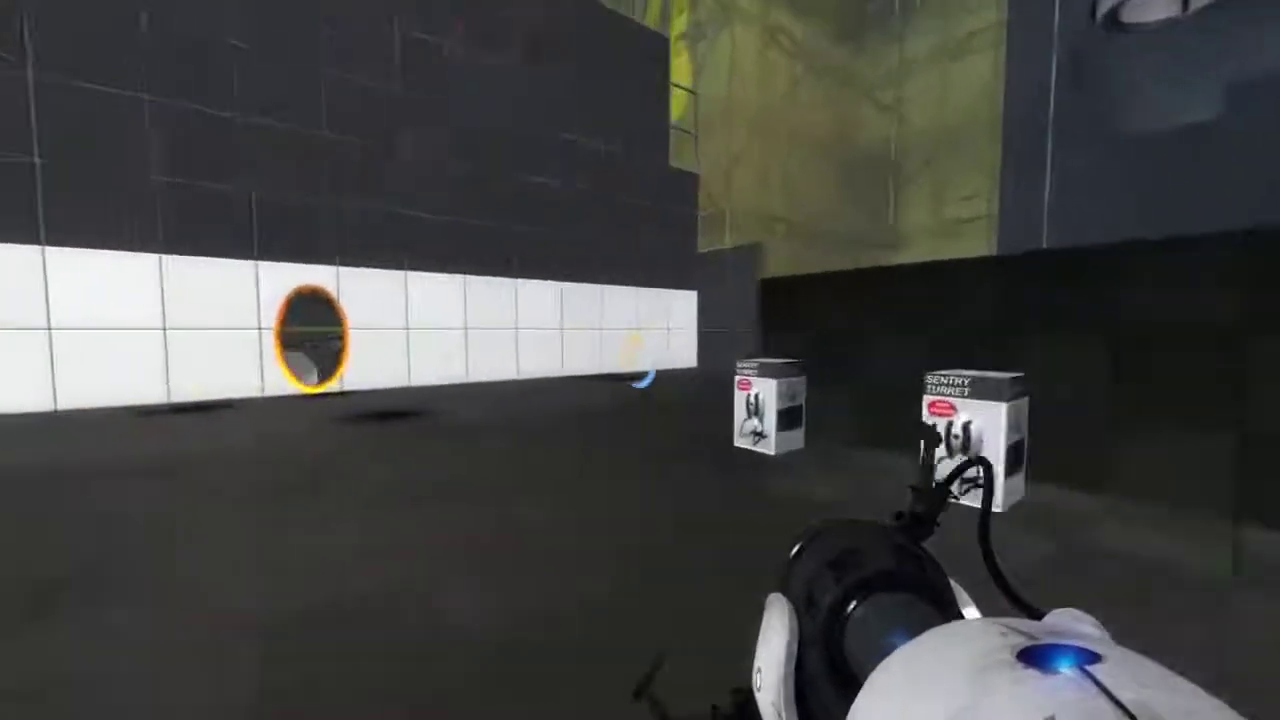
right_click(640, 360)
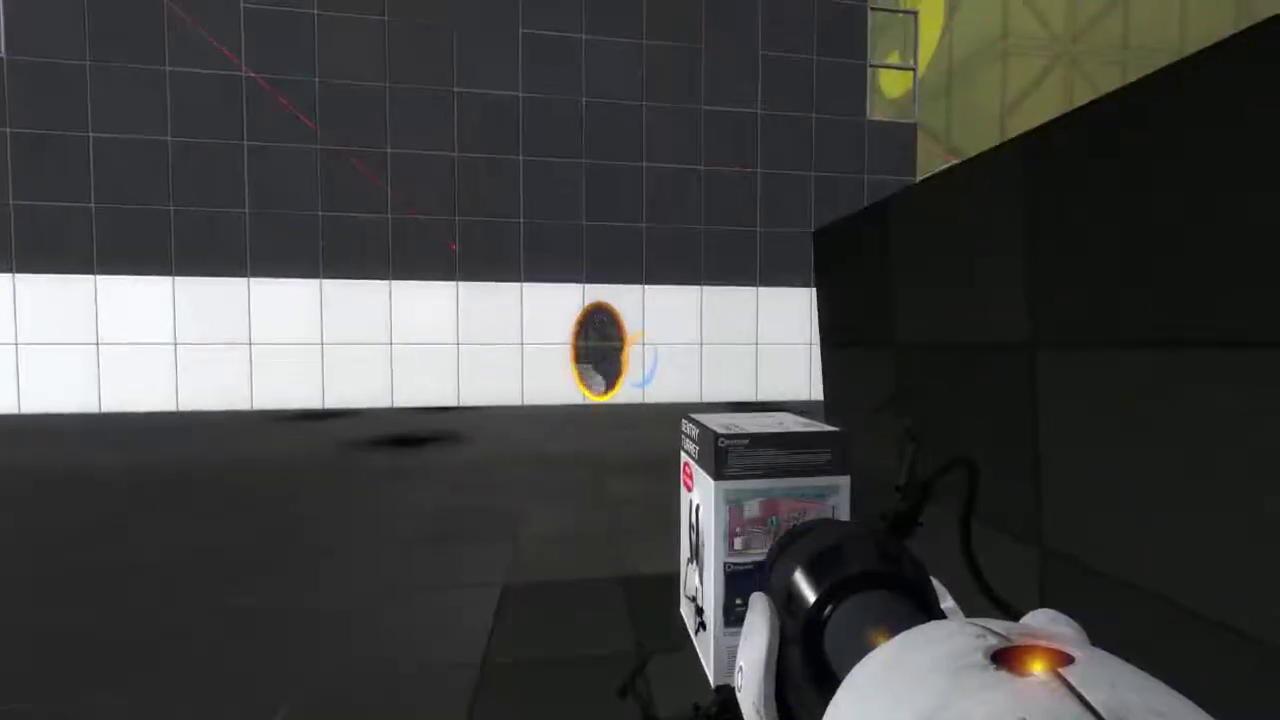
key("w")
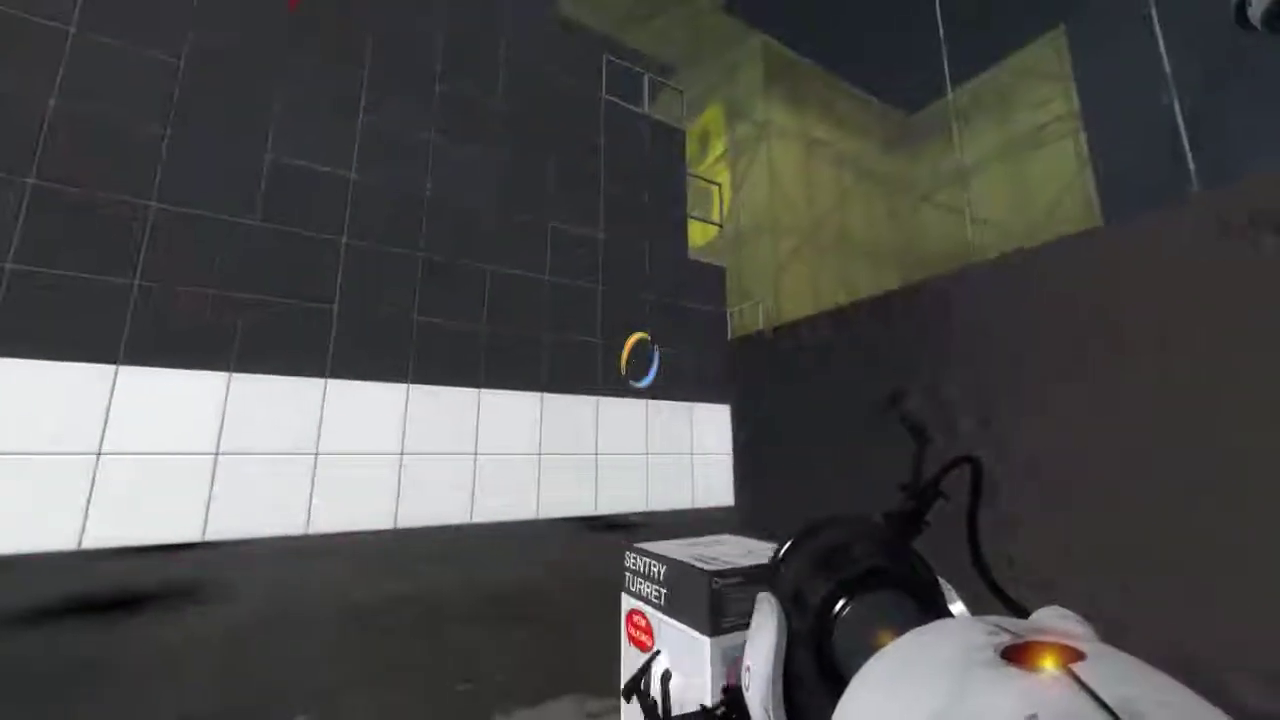
key("e")
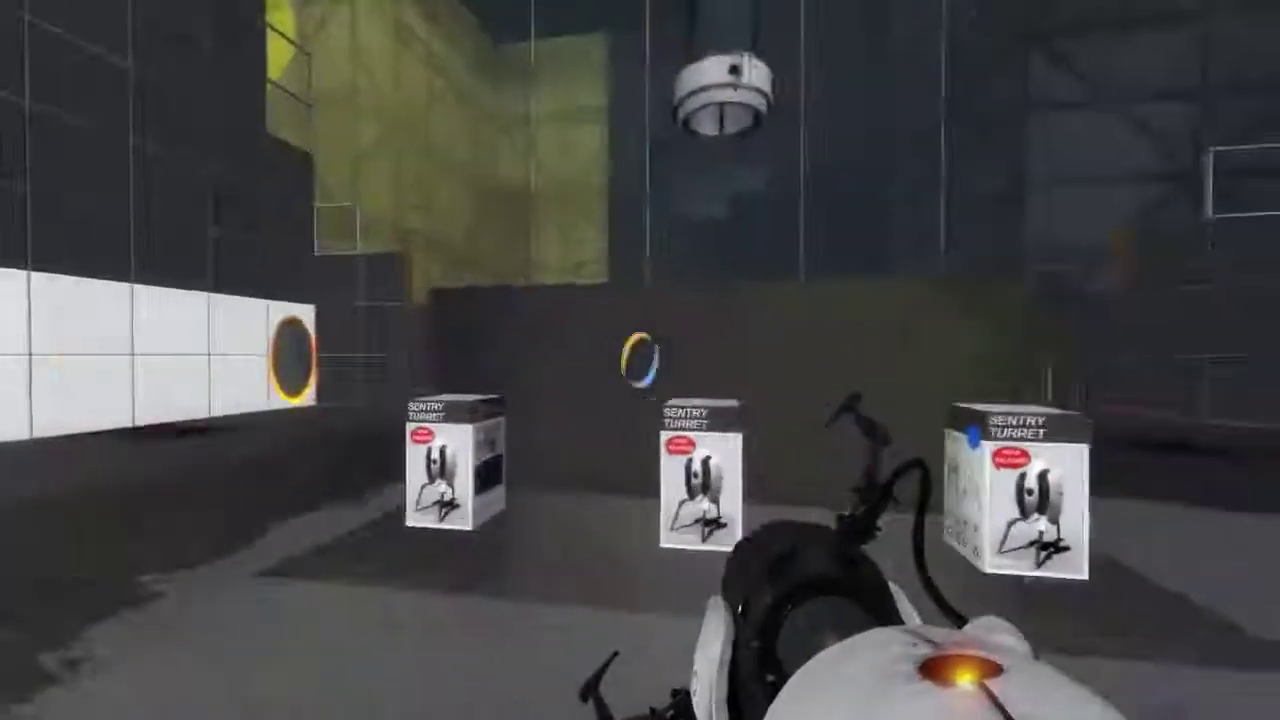
key("w")
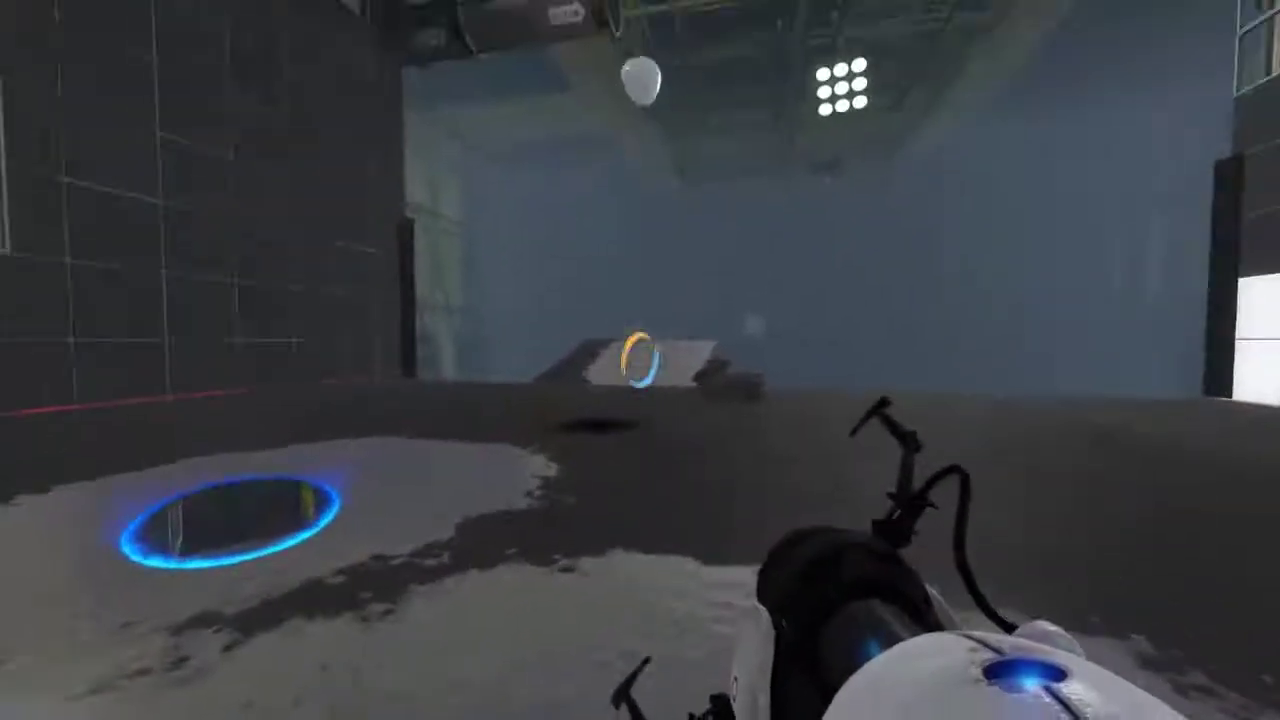
right_click(640, 360)
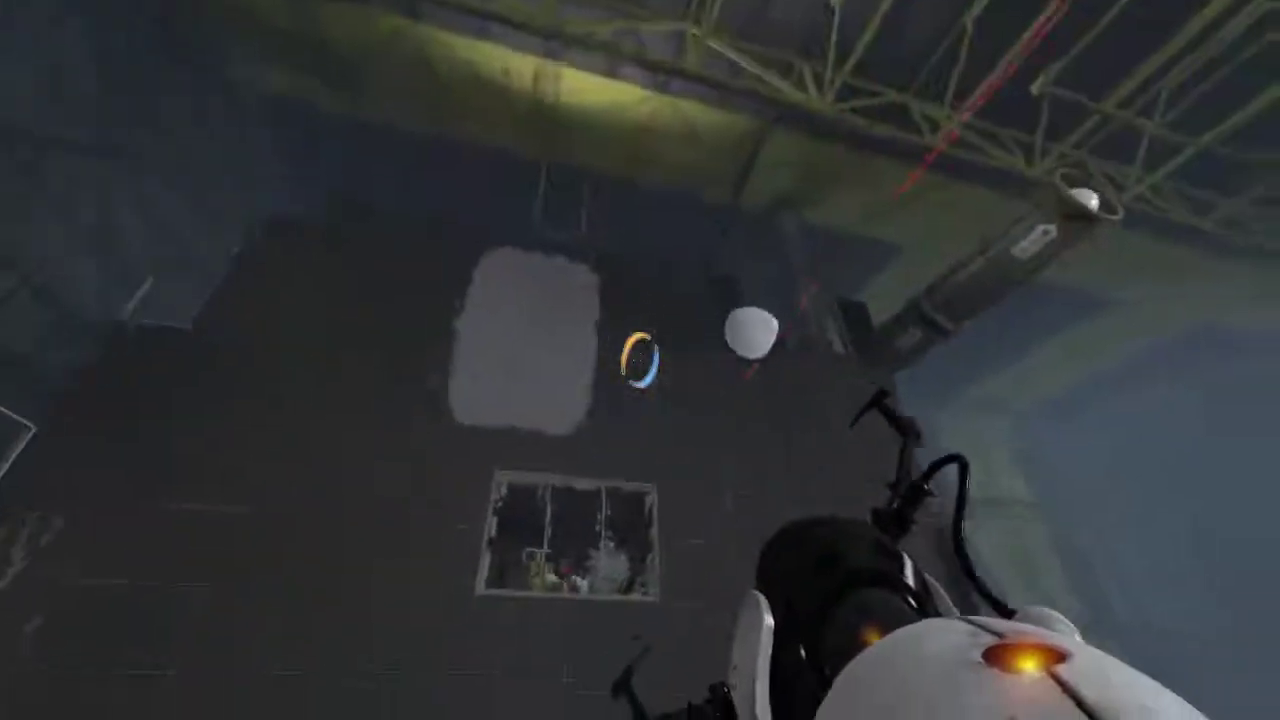
key("w")
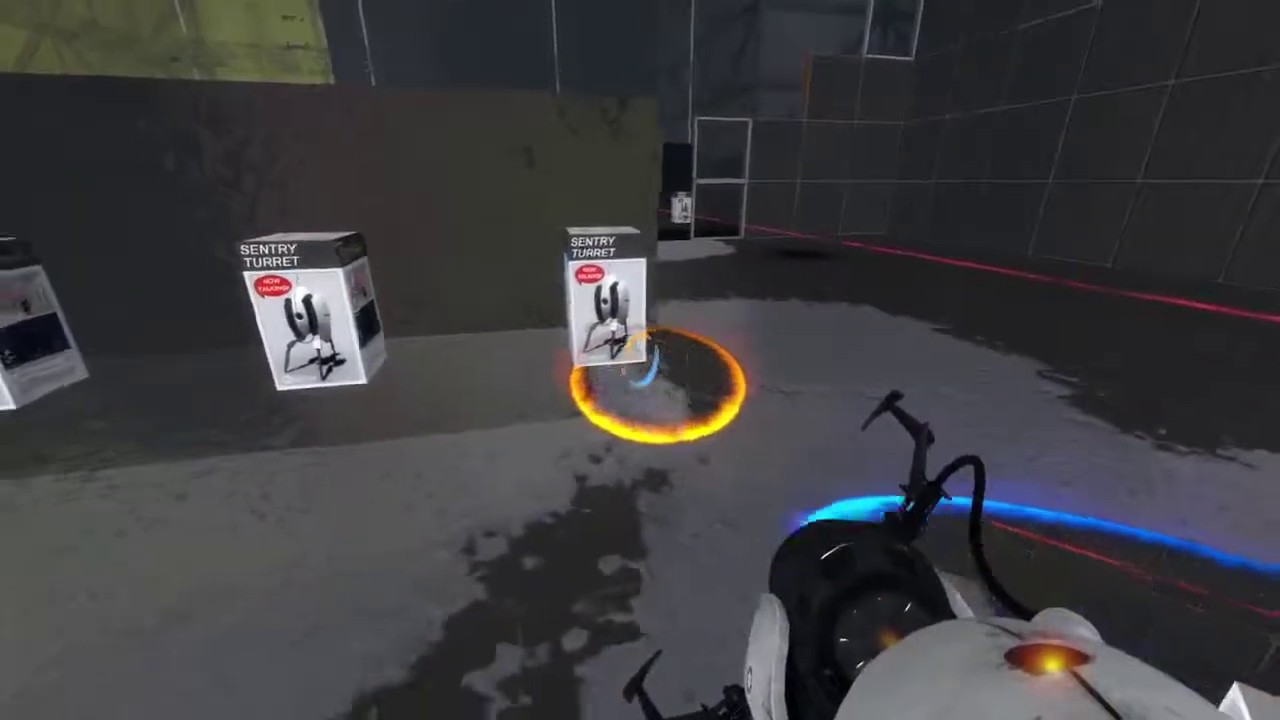
key("w")
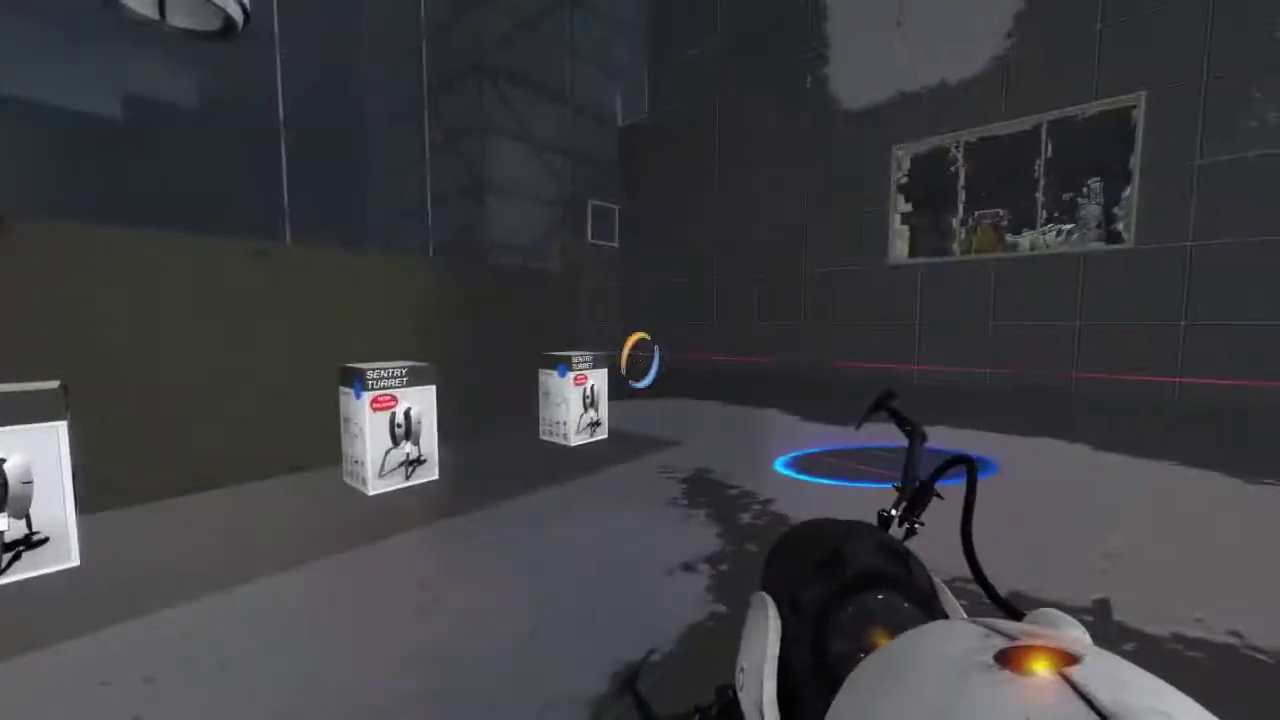
key("w")
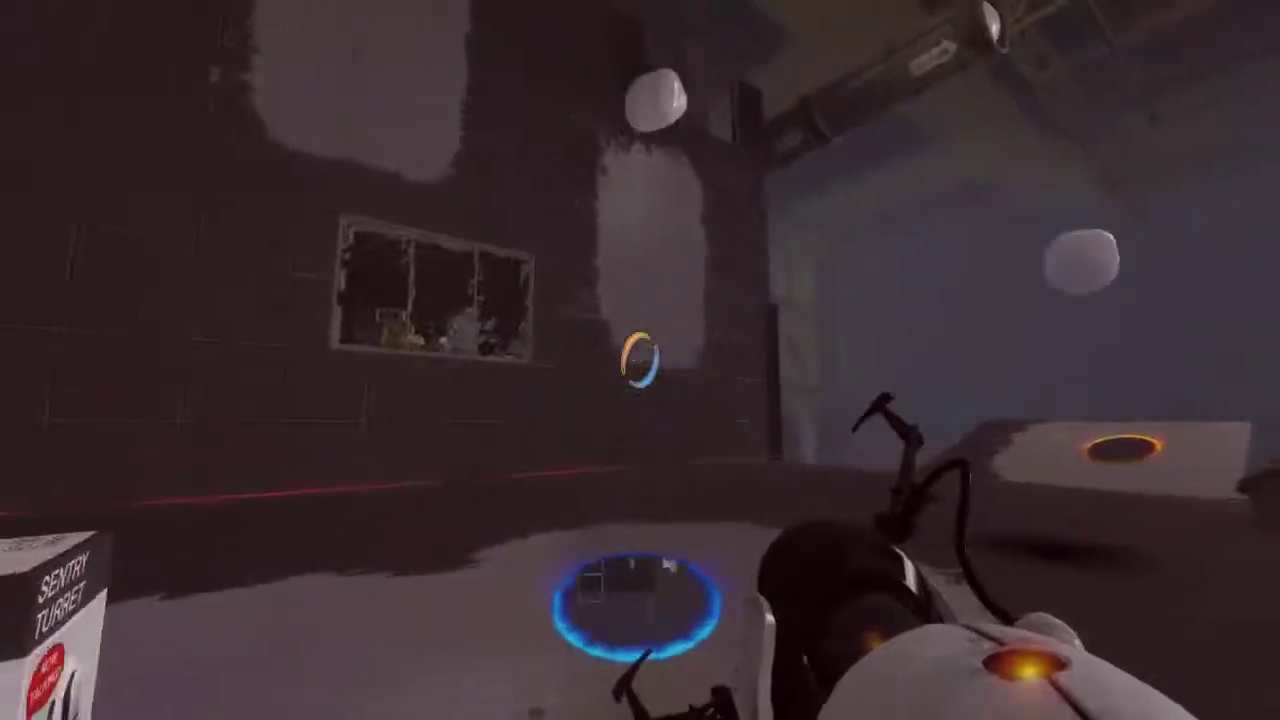
key("w")
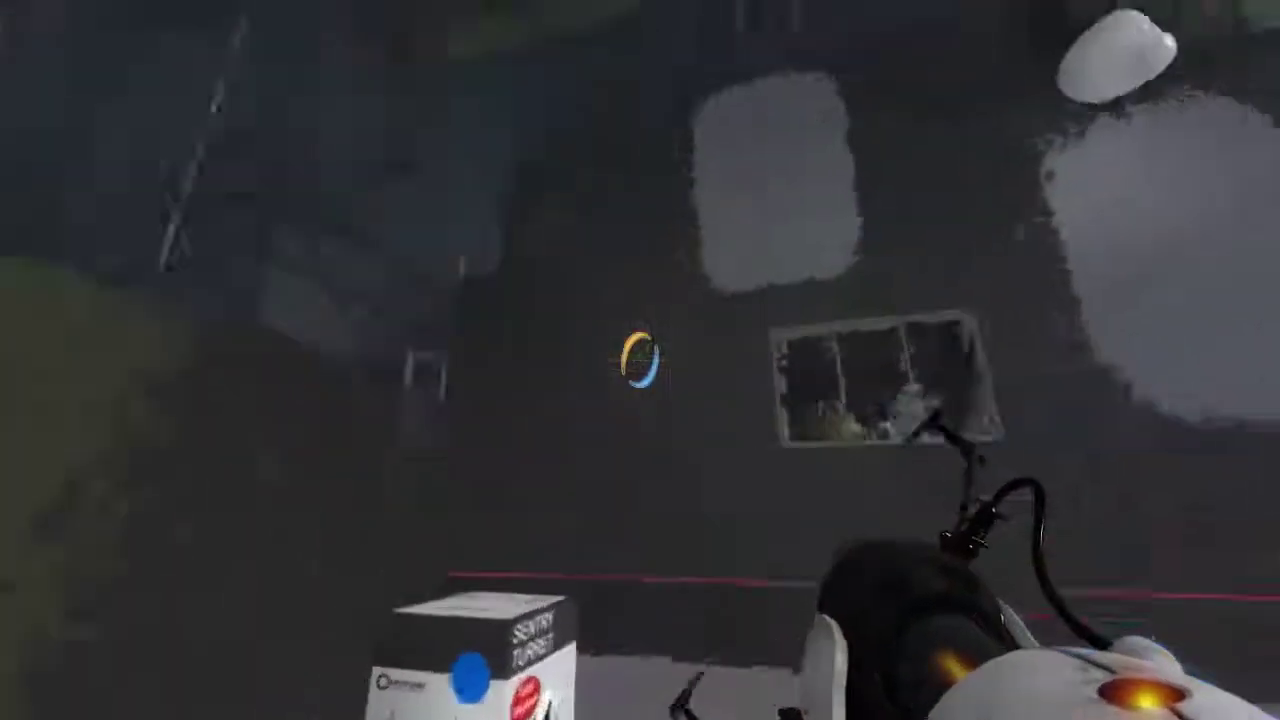
key("w")
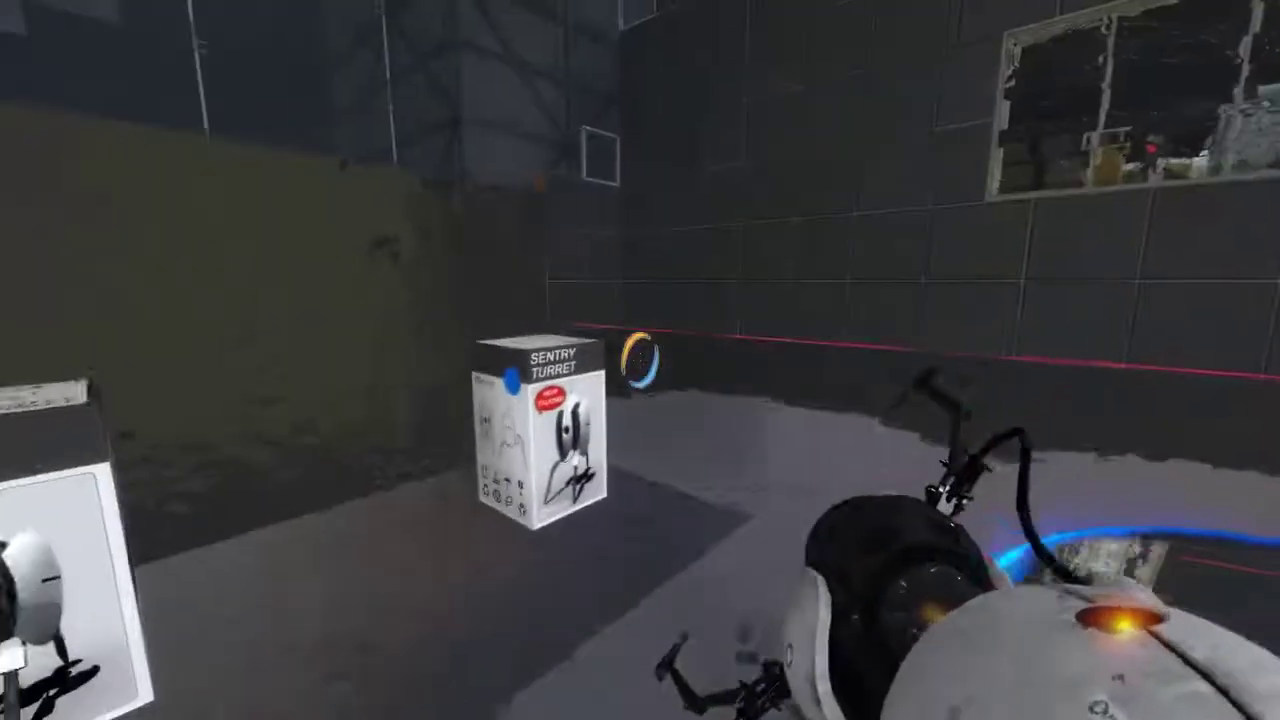
key("w")
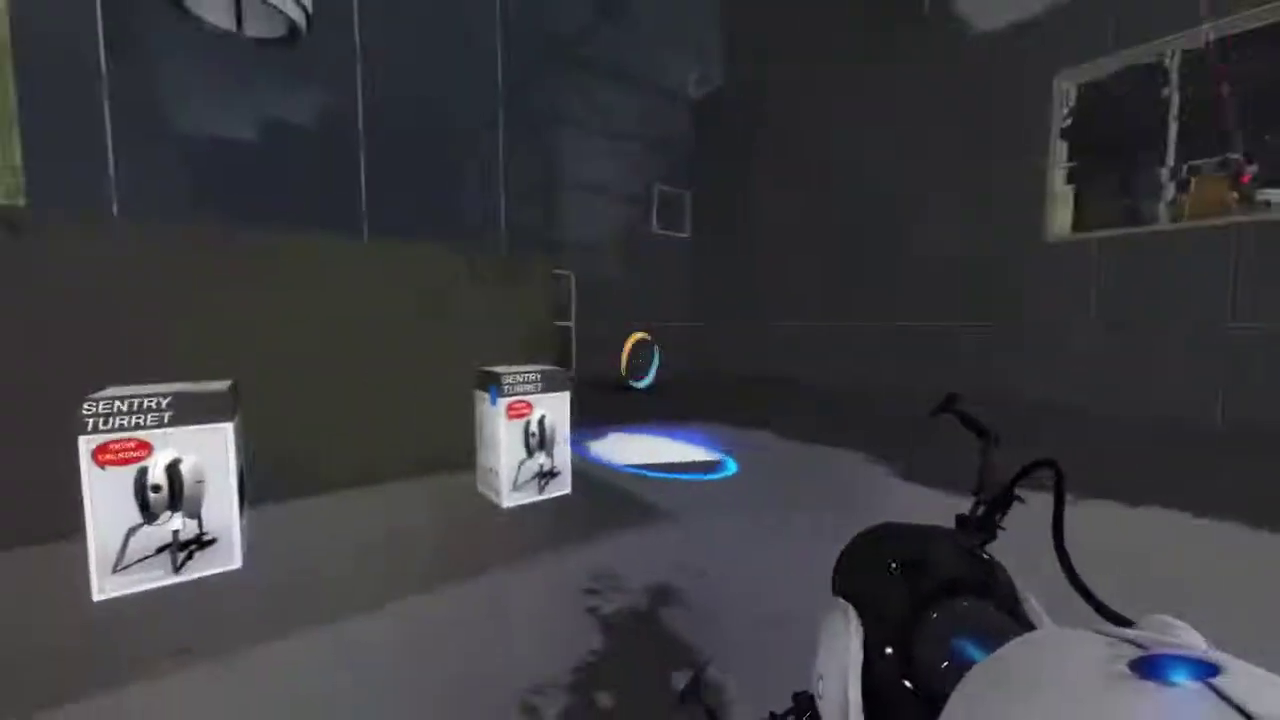
key("w")
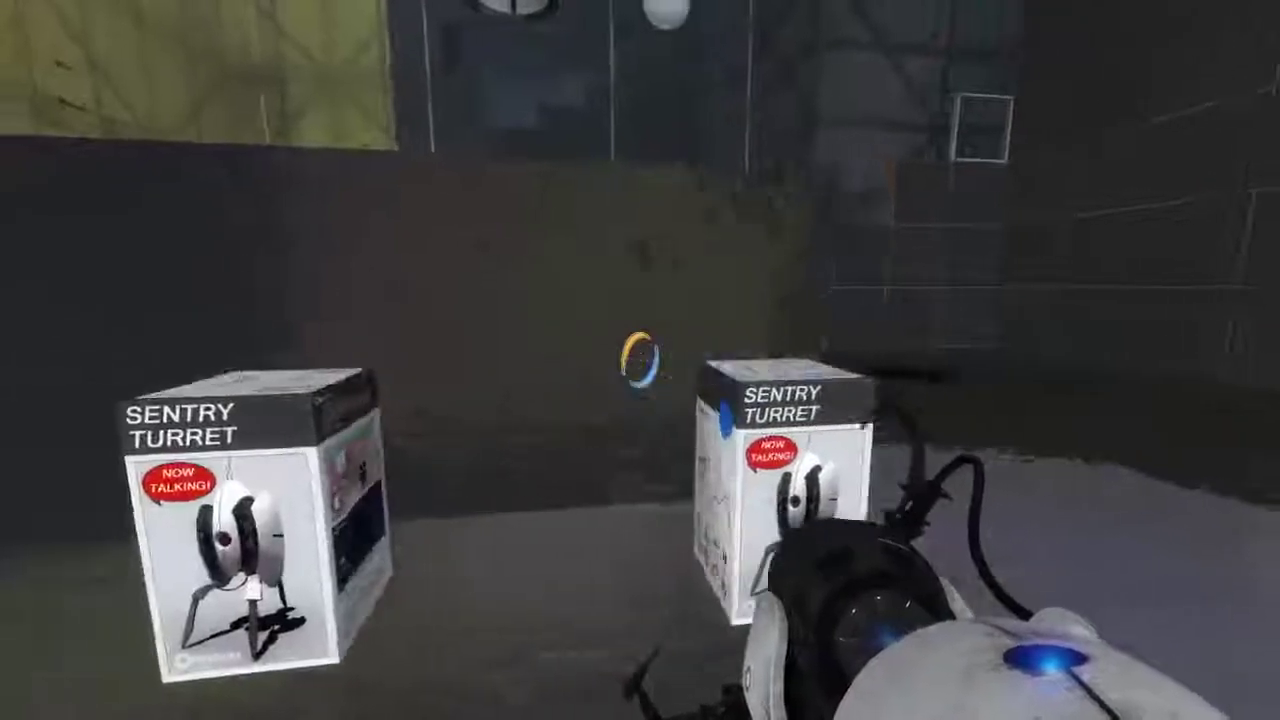
key("d")
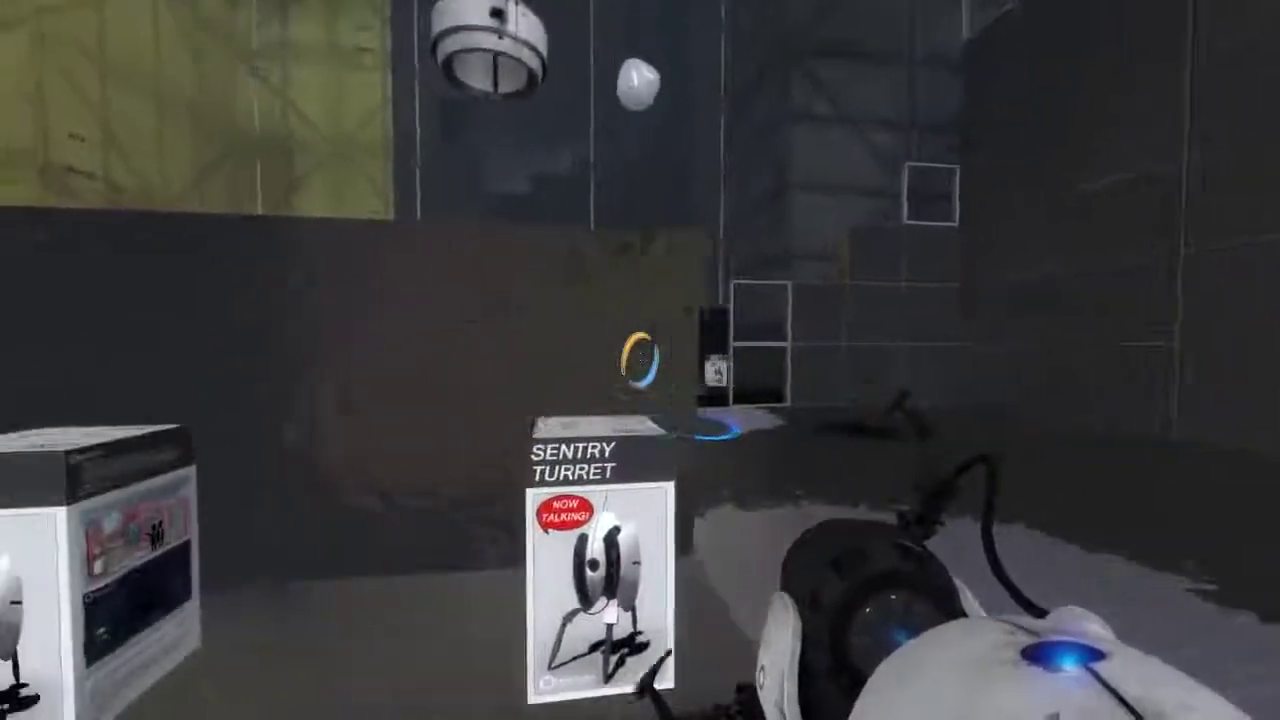
key("a")
key("d")
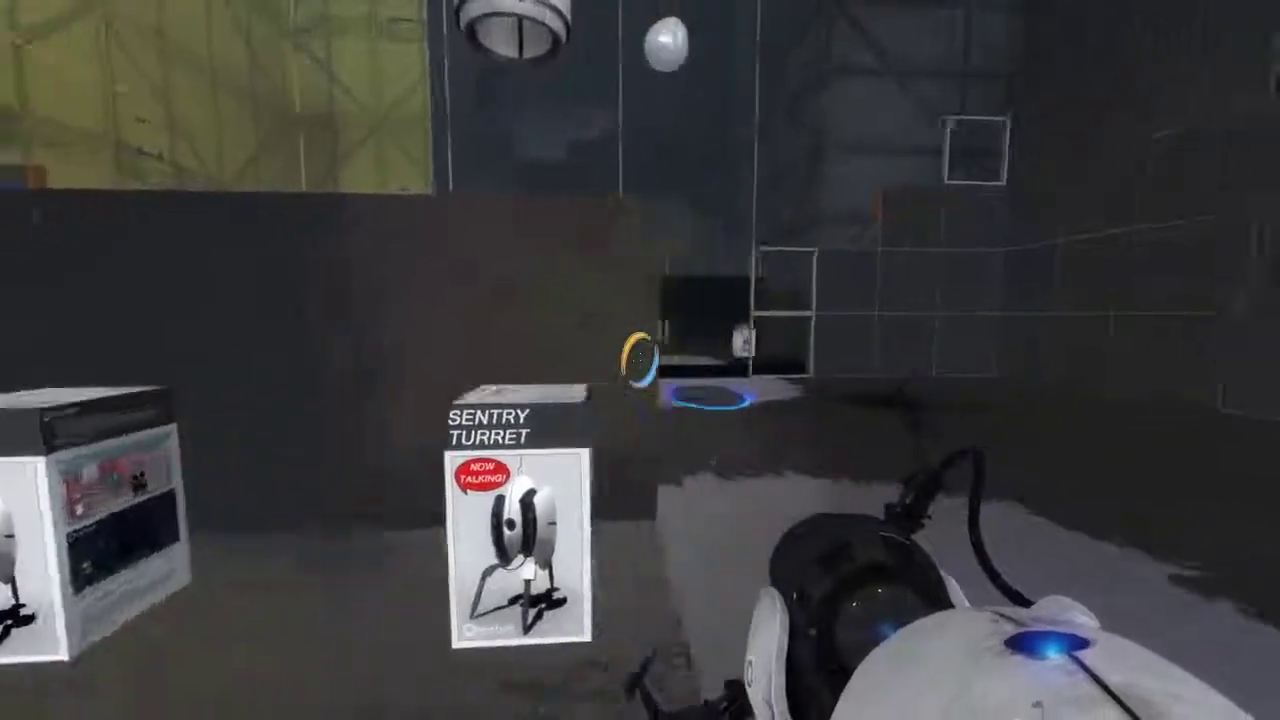
key("a")
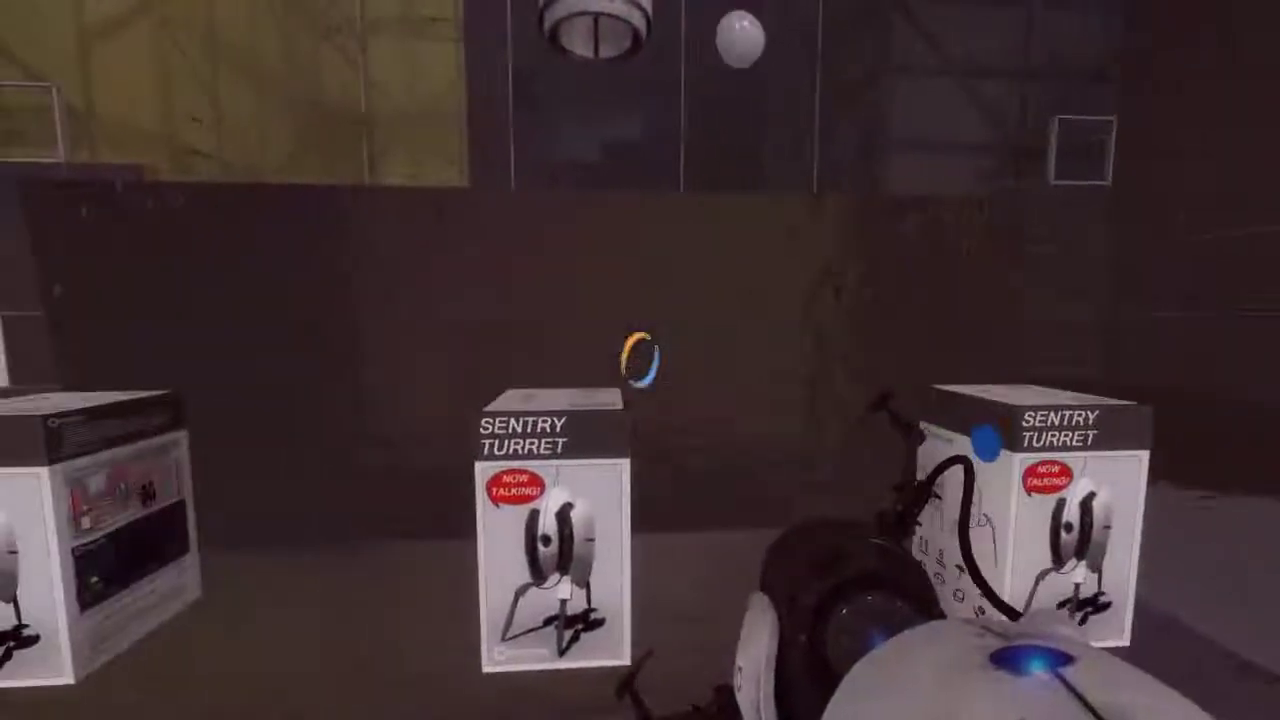
key("a")
key("s")
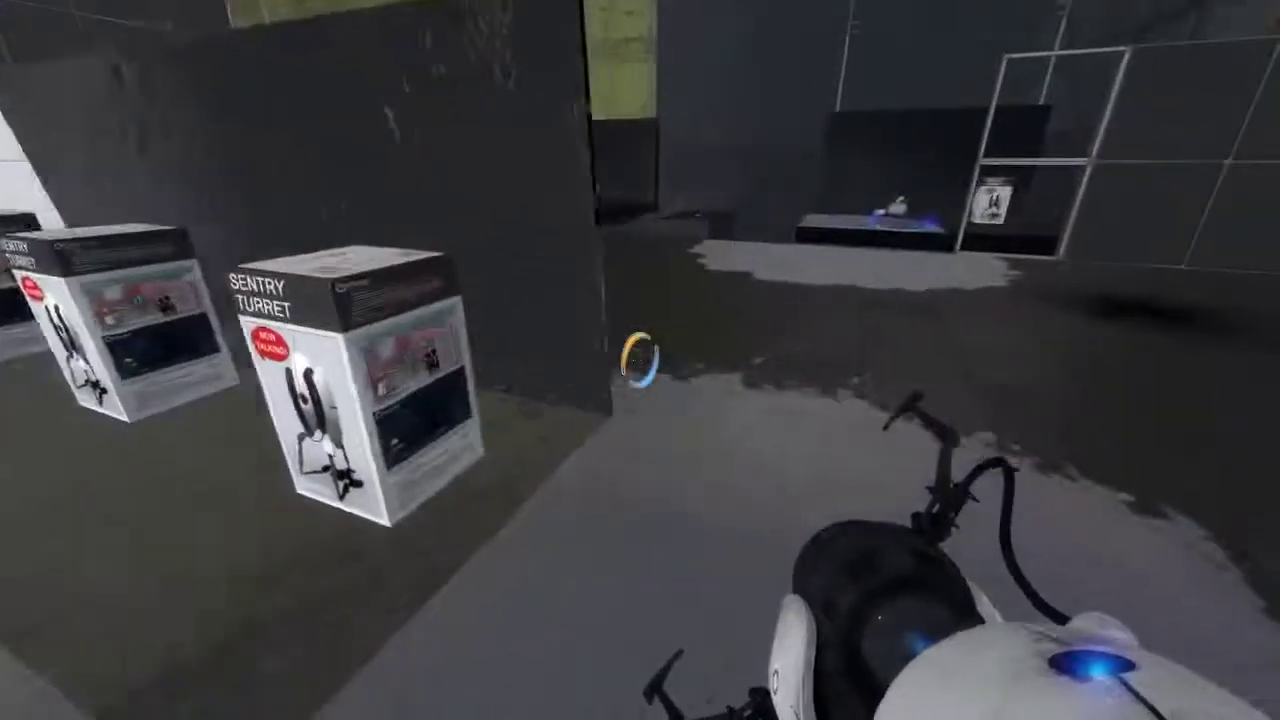
key("w")
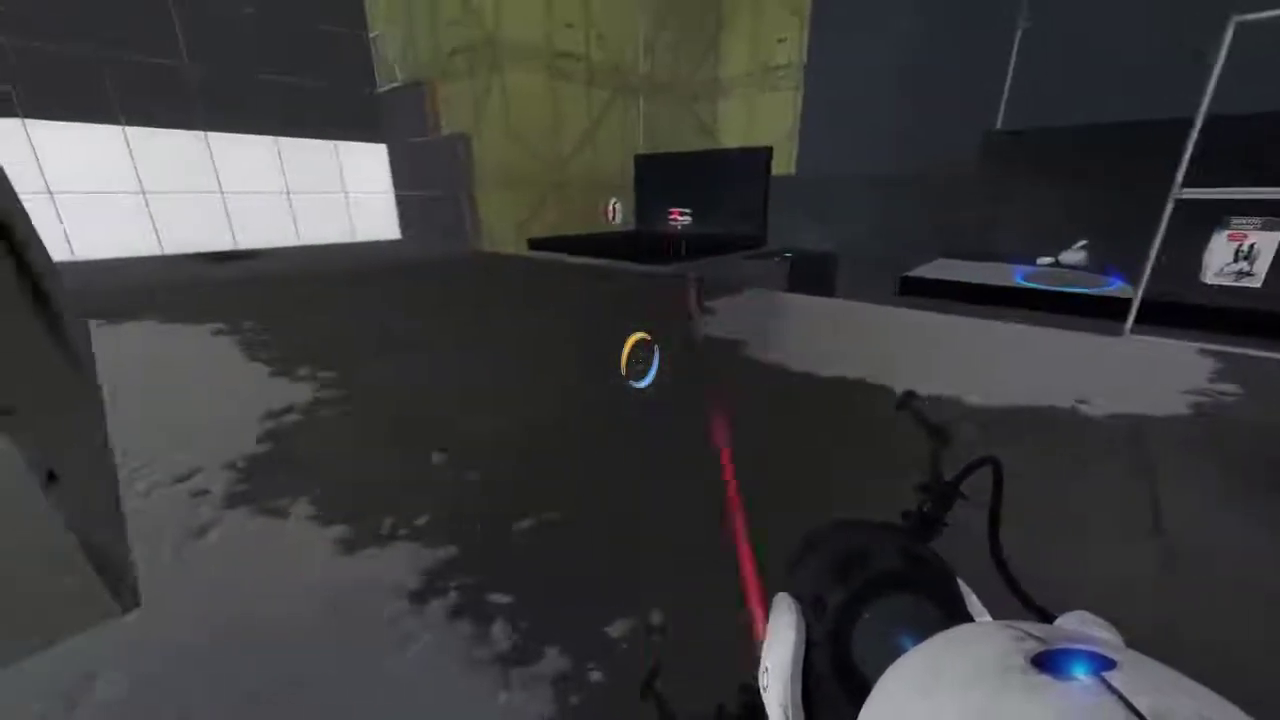
key("s")
key("w")
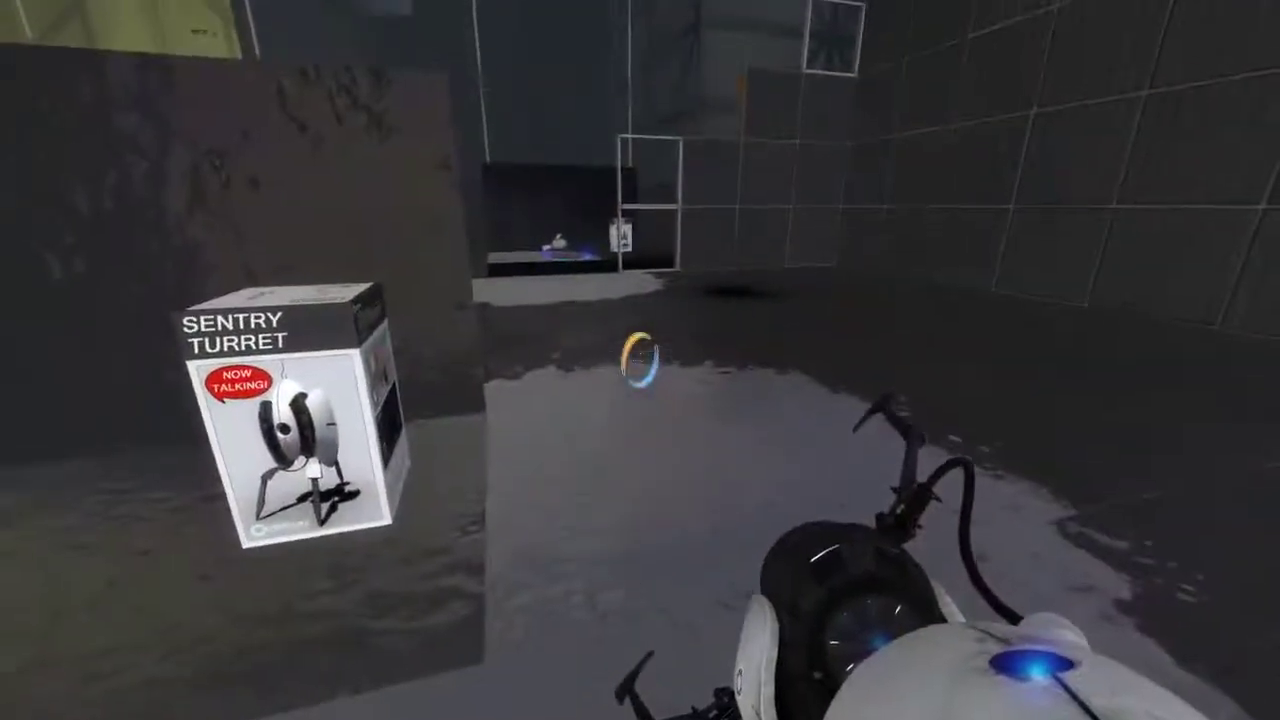
key("e")
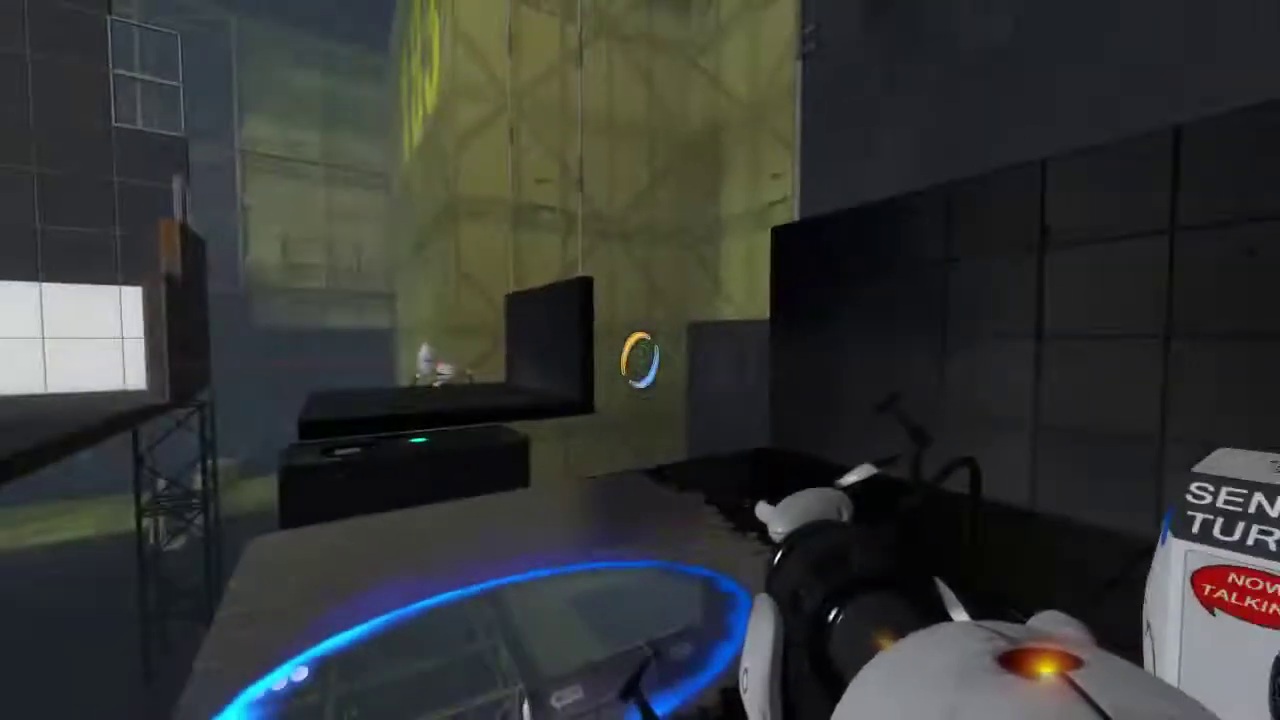
key("w")
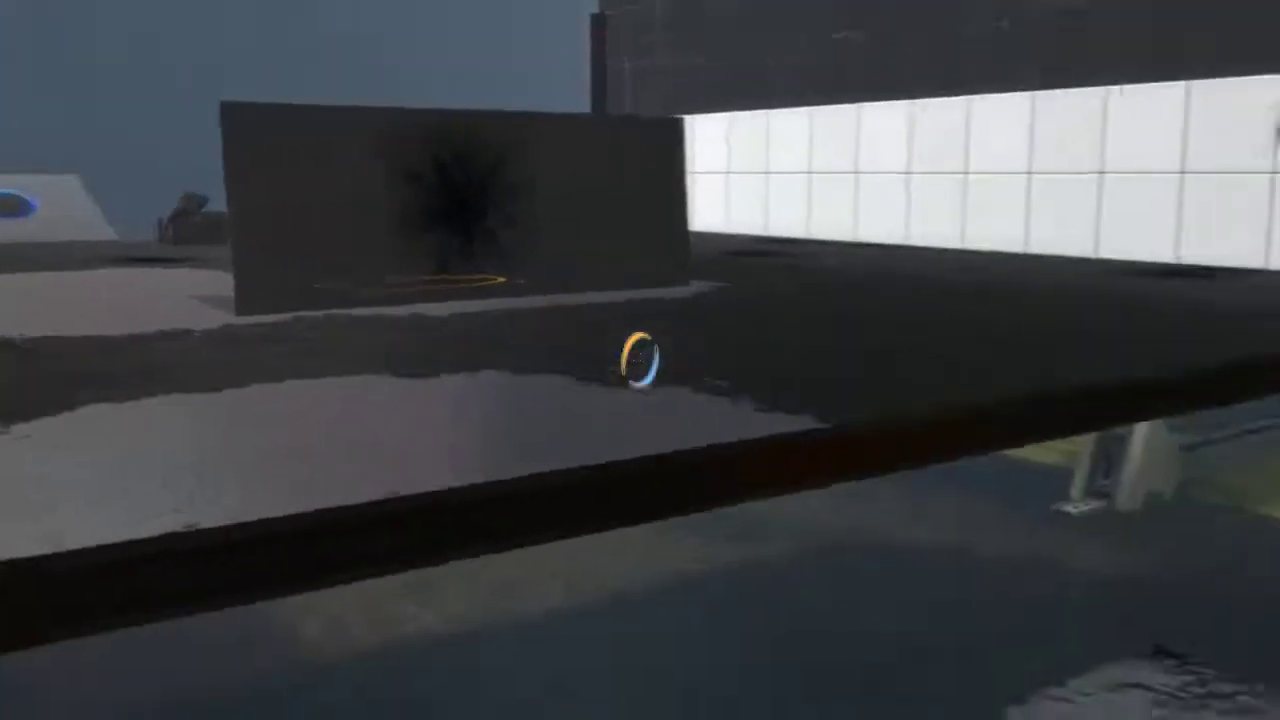
key("w")
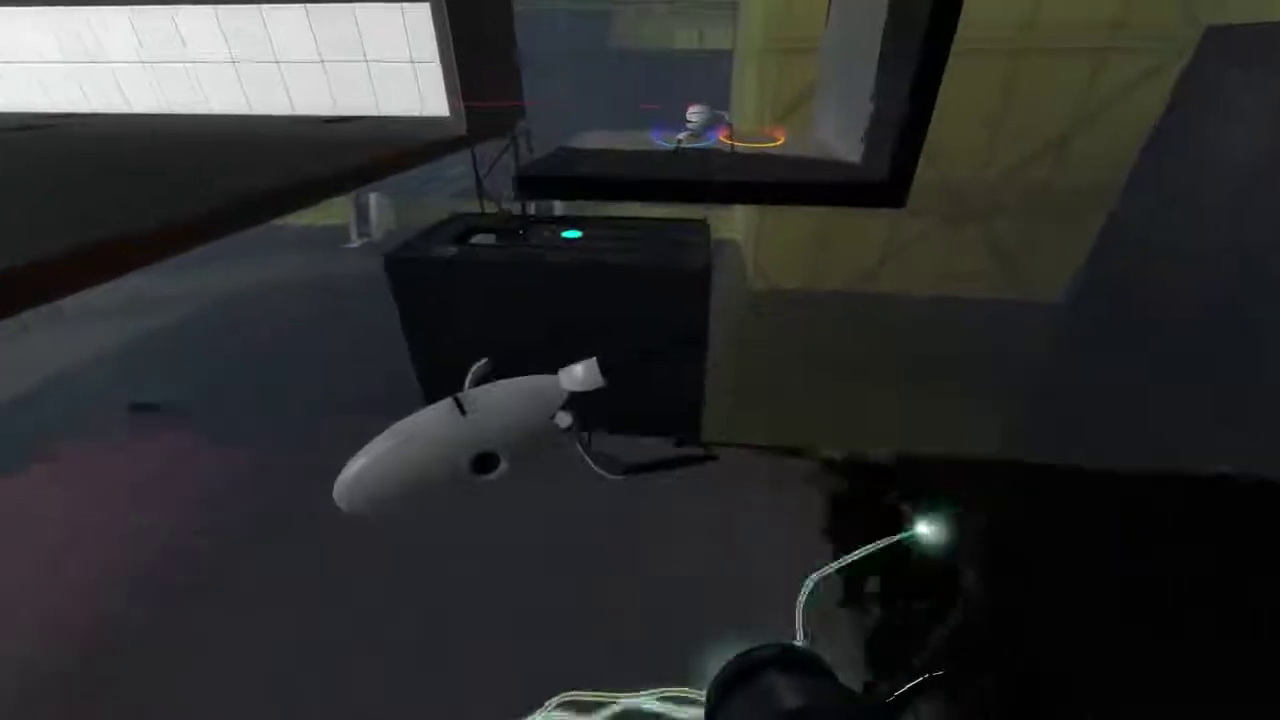
key("e")
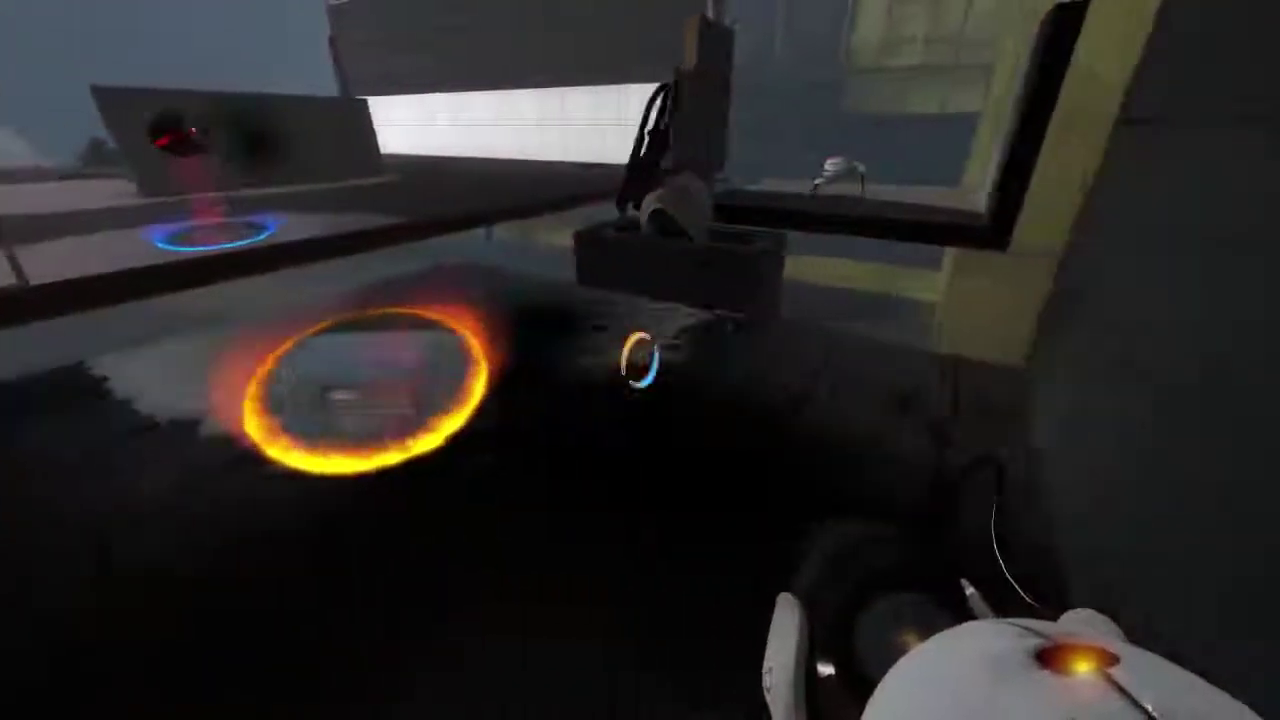
key("w")
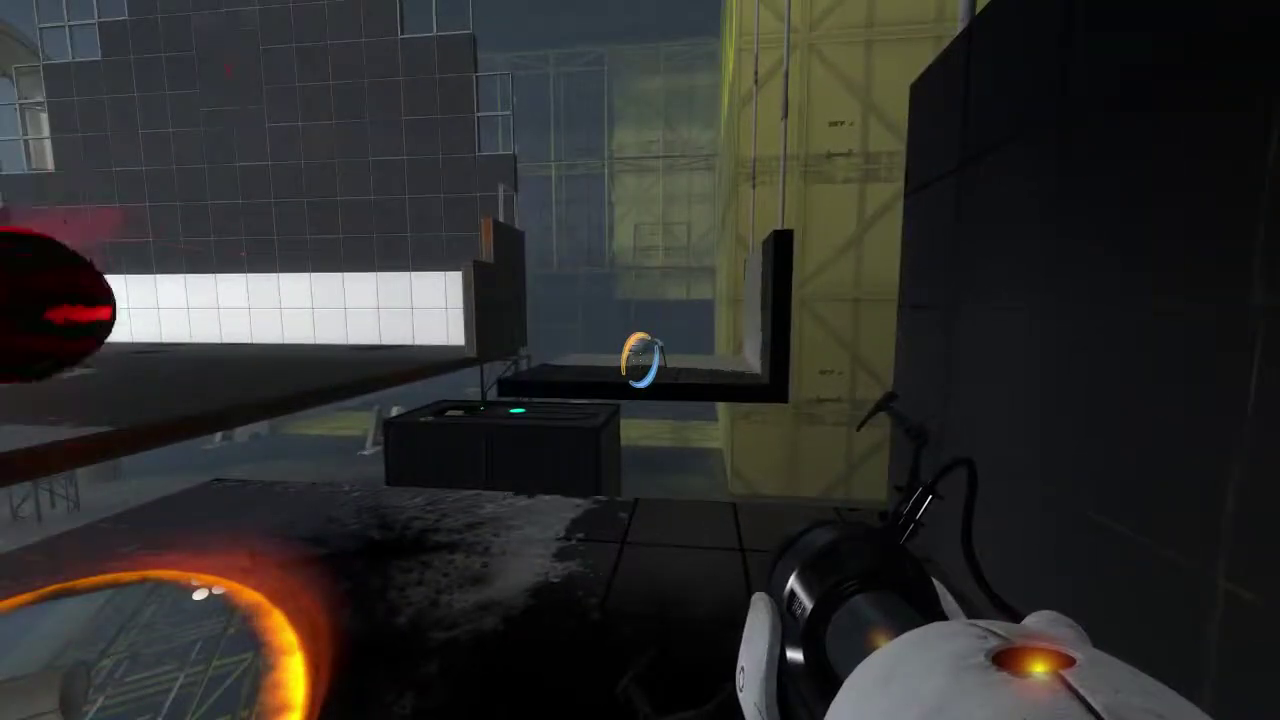
right_click(640, 360)
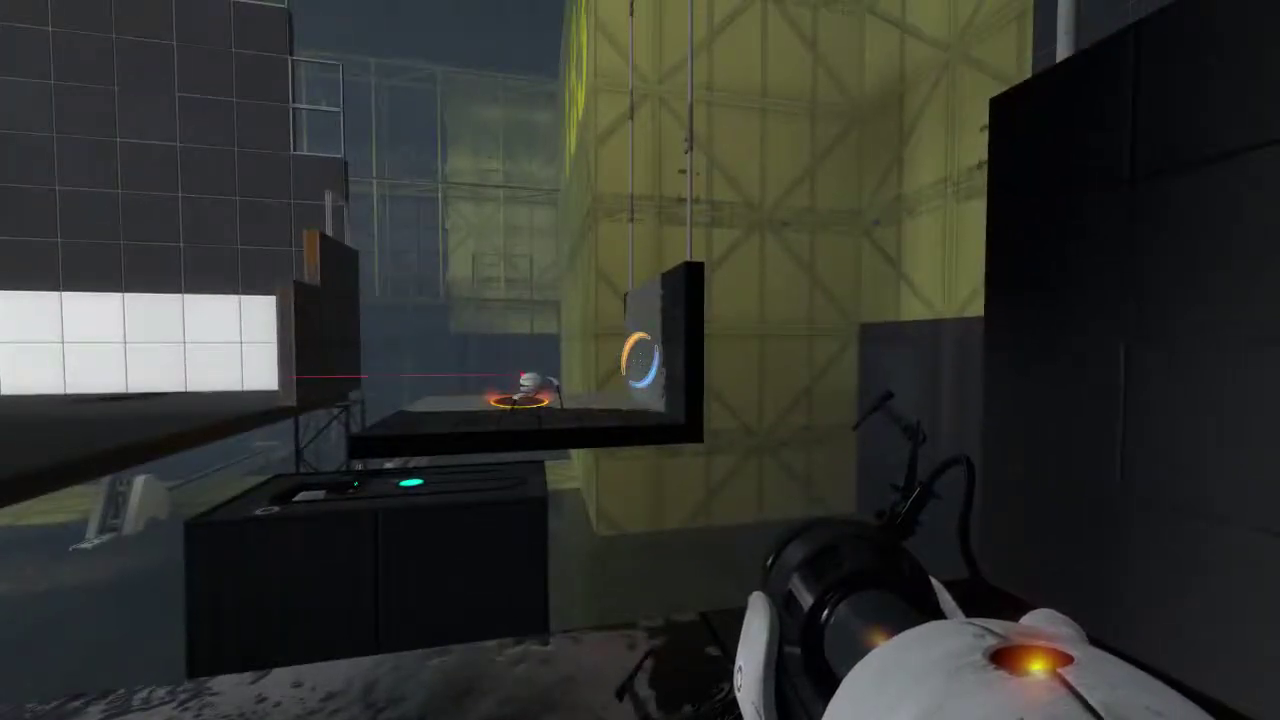
left_click(640, 360)
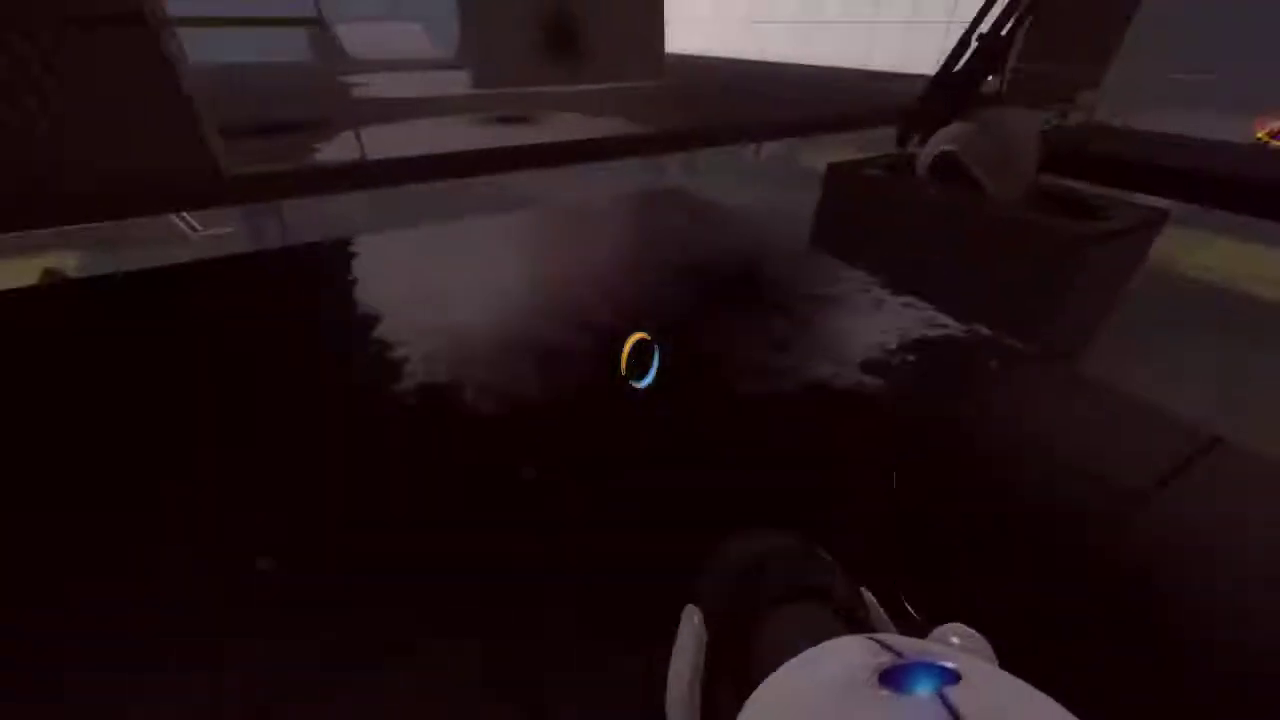
right_click(640, 360)
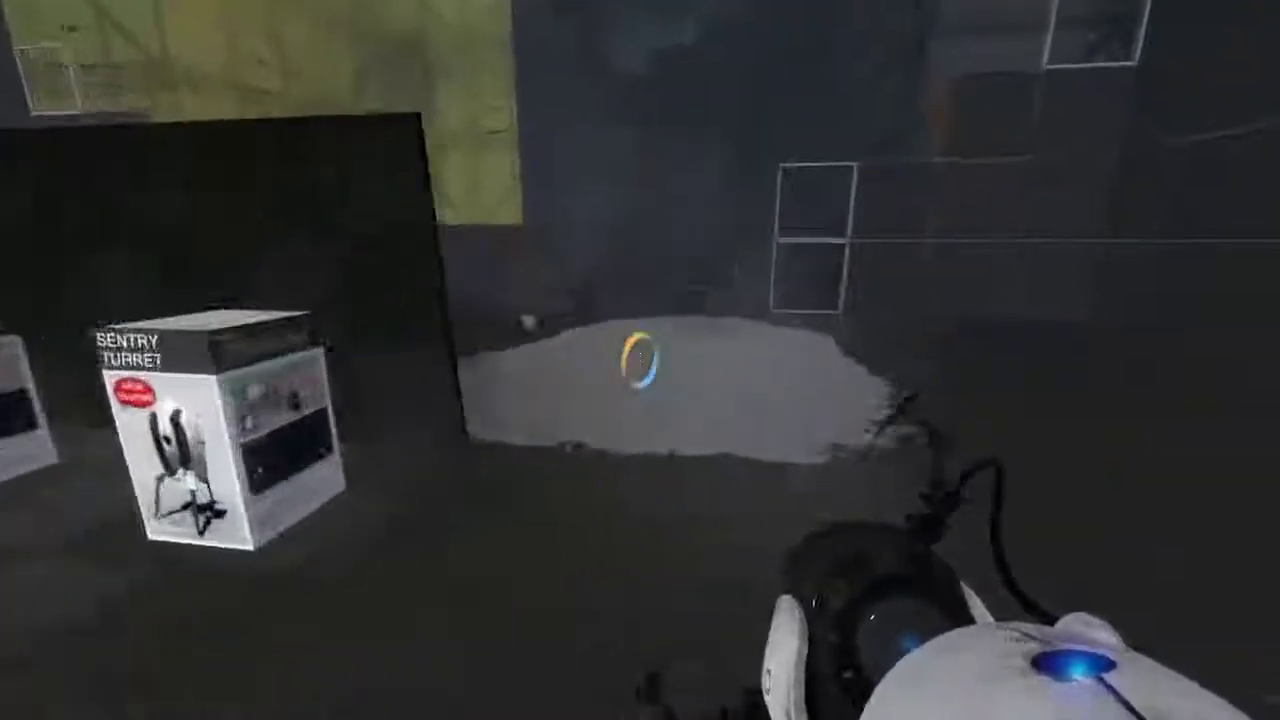
right_click(640, 360)
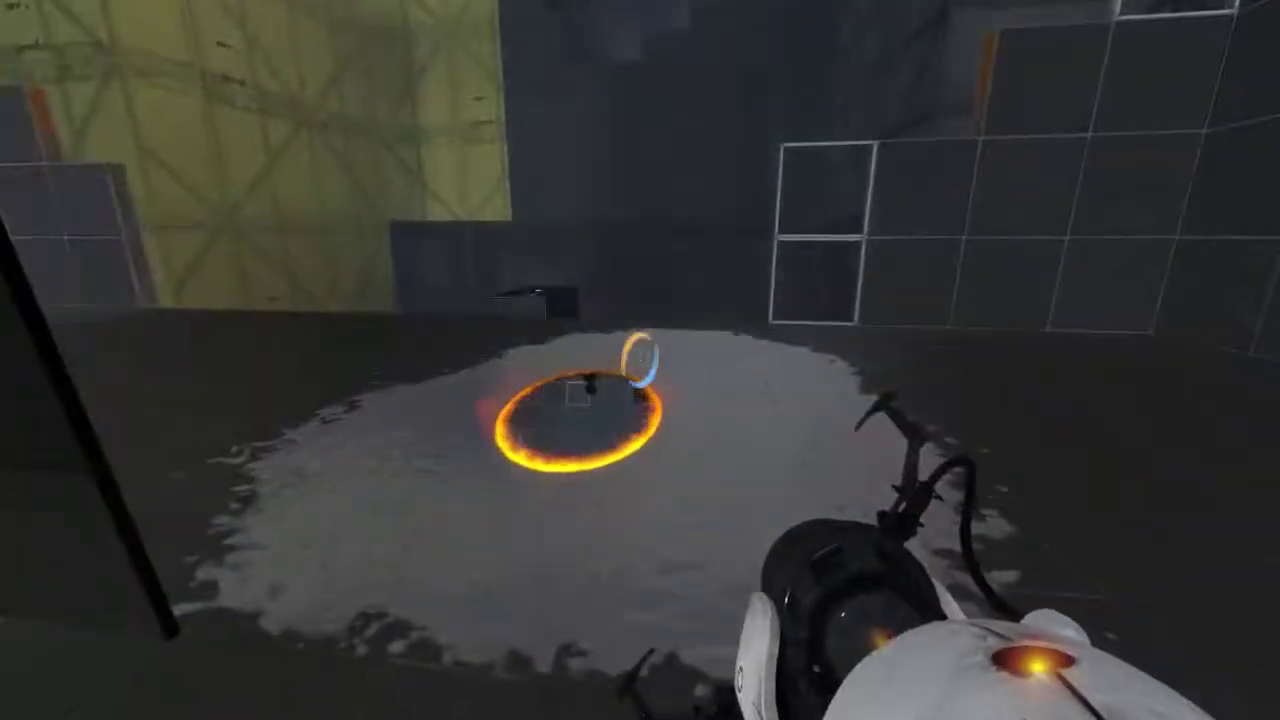
key("w")
right_click(640, 360)
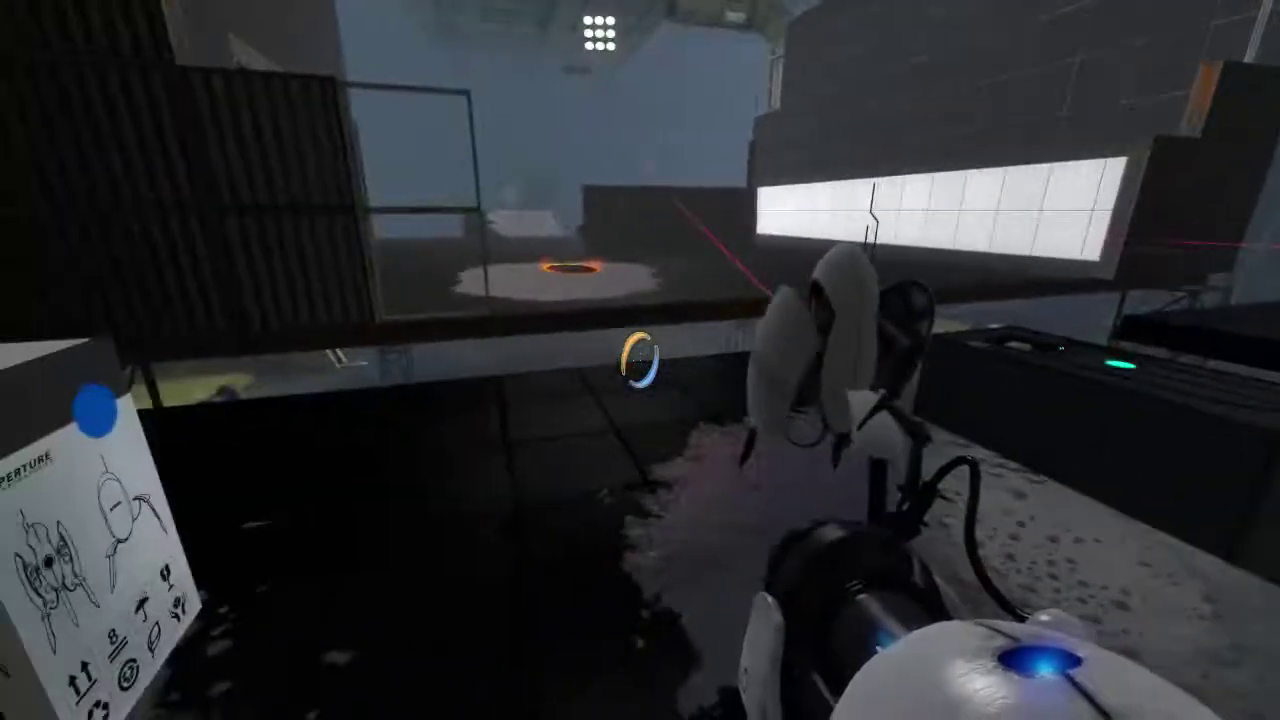
key("e")
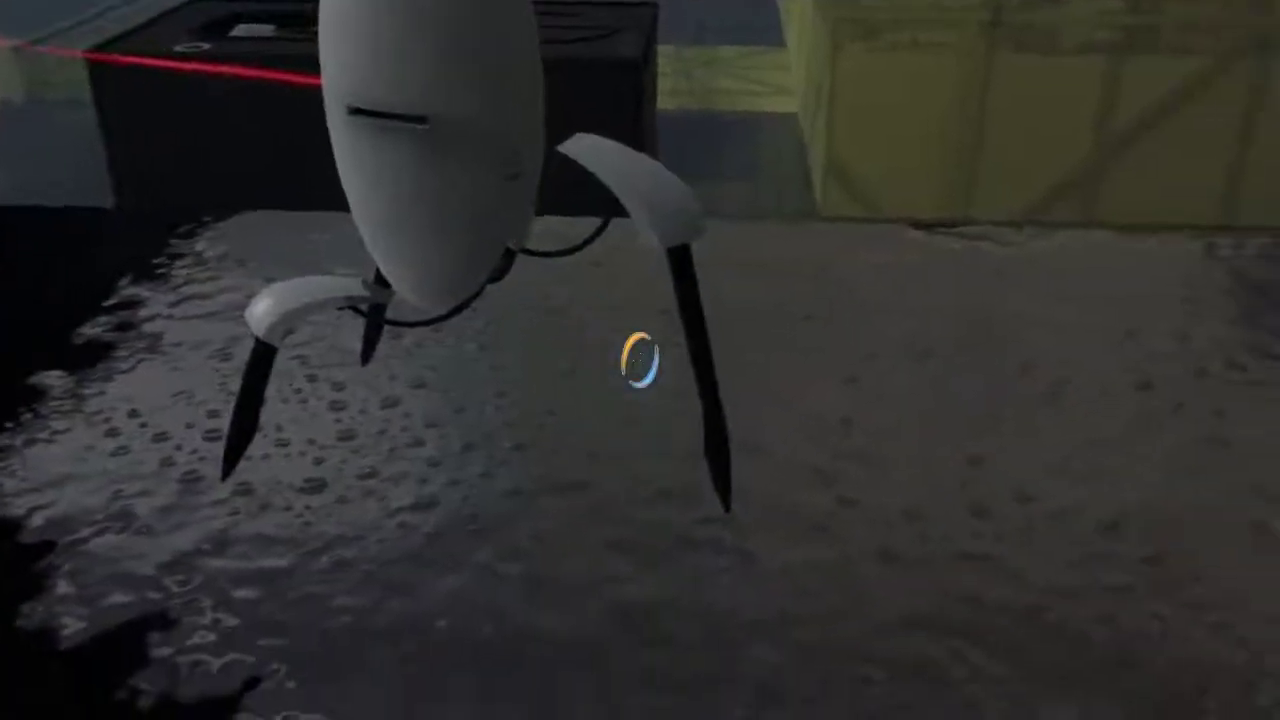
right_click(640, 360)
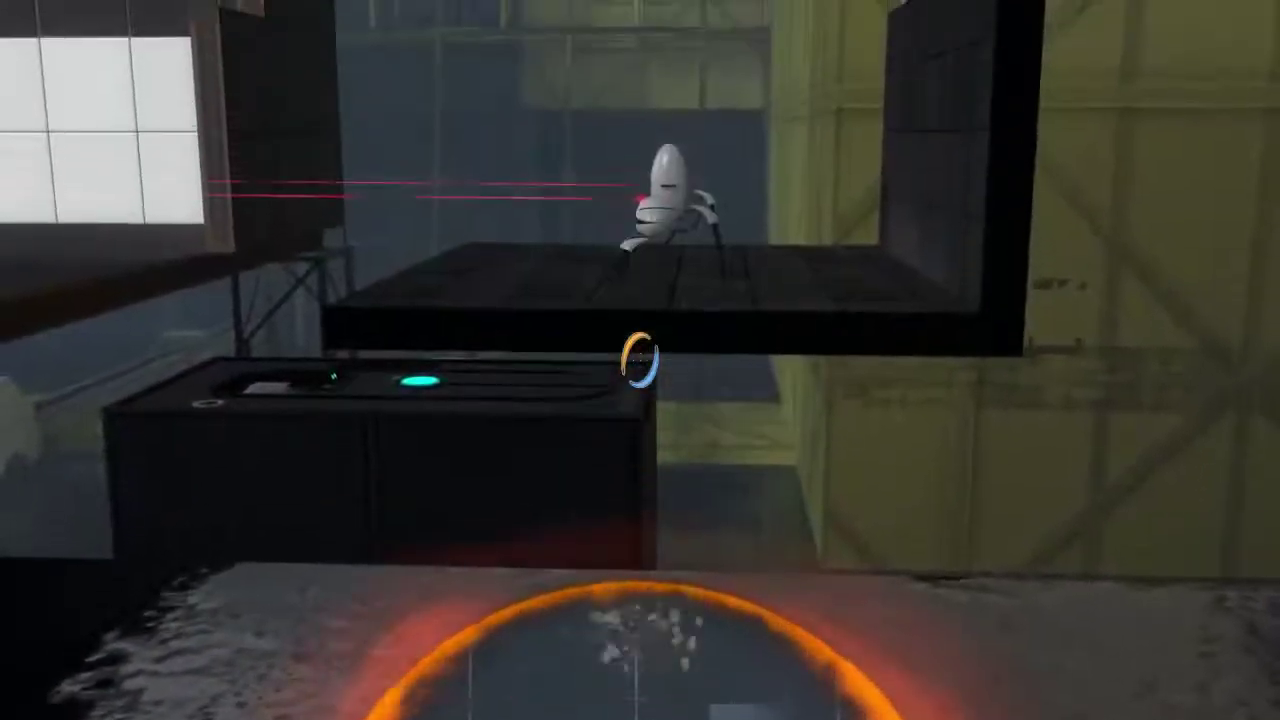
key("w")
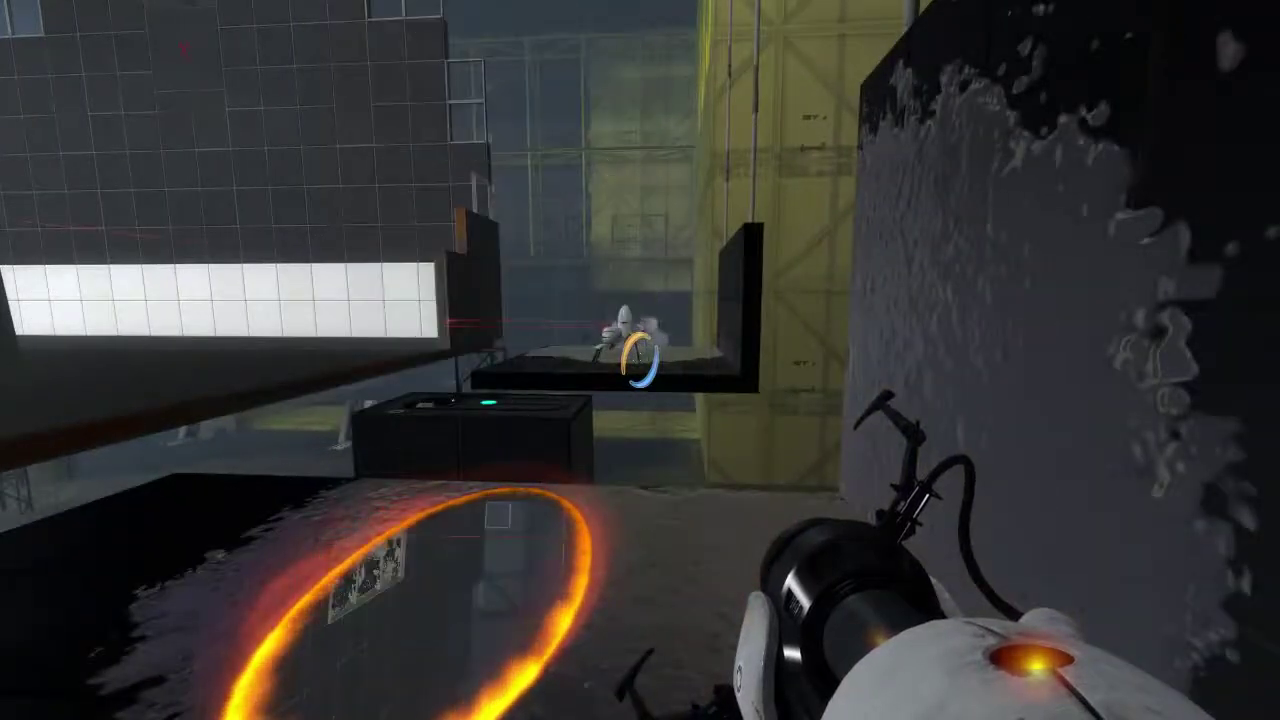
key("w")
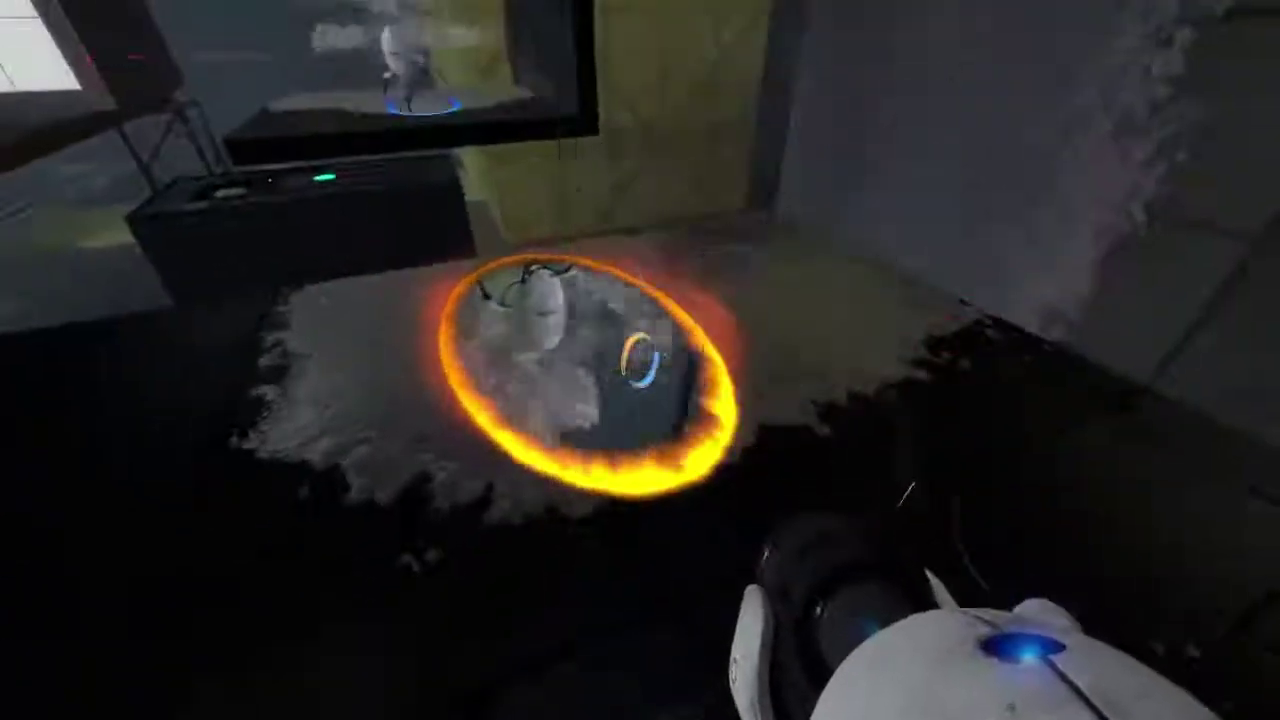
key("w")
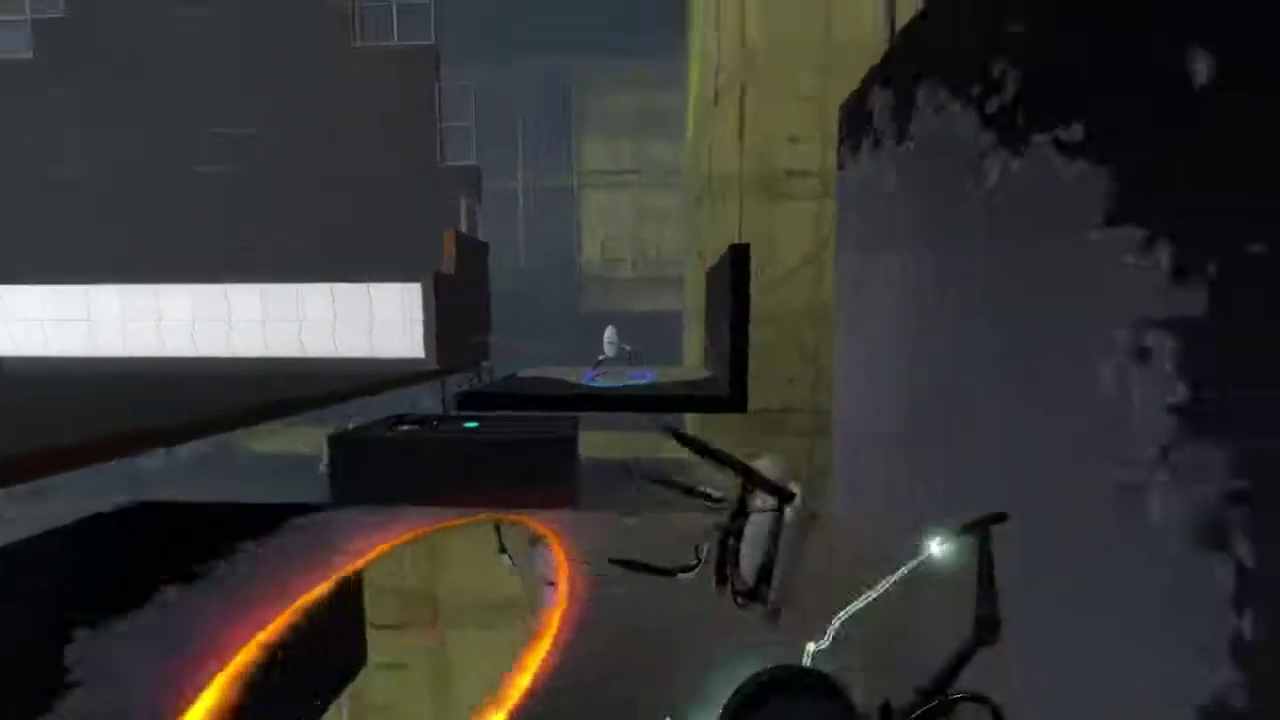
key("a")
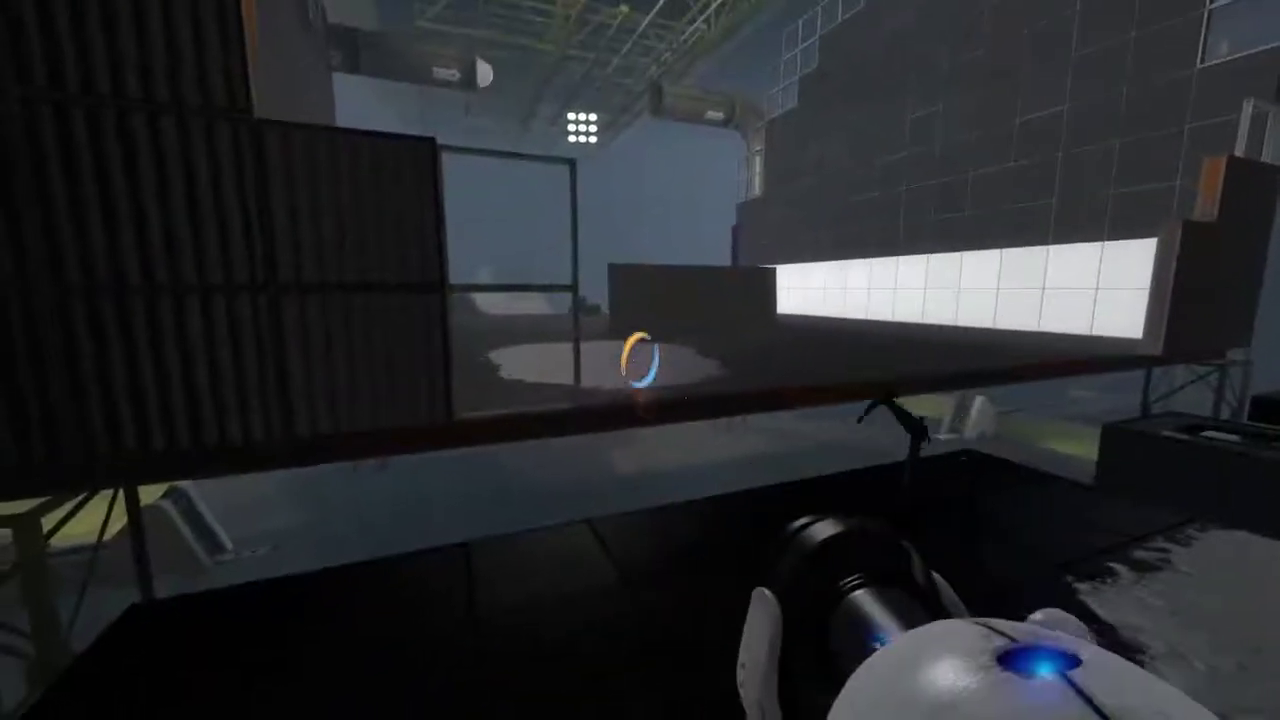
right_click(640, 360)
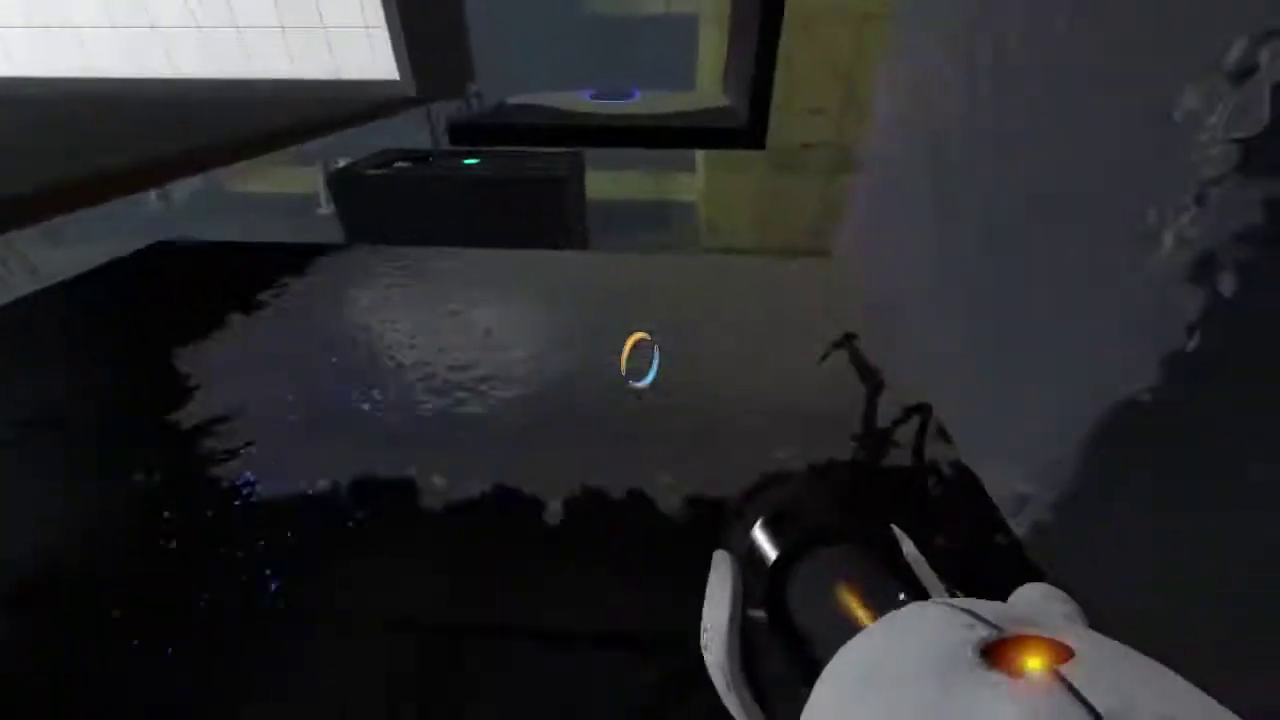
left_click(640, 360)
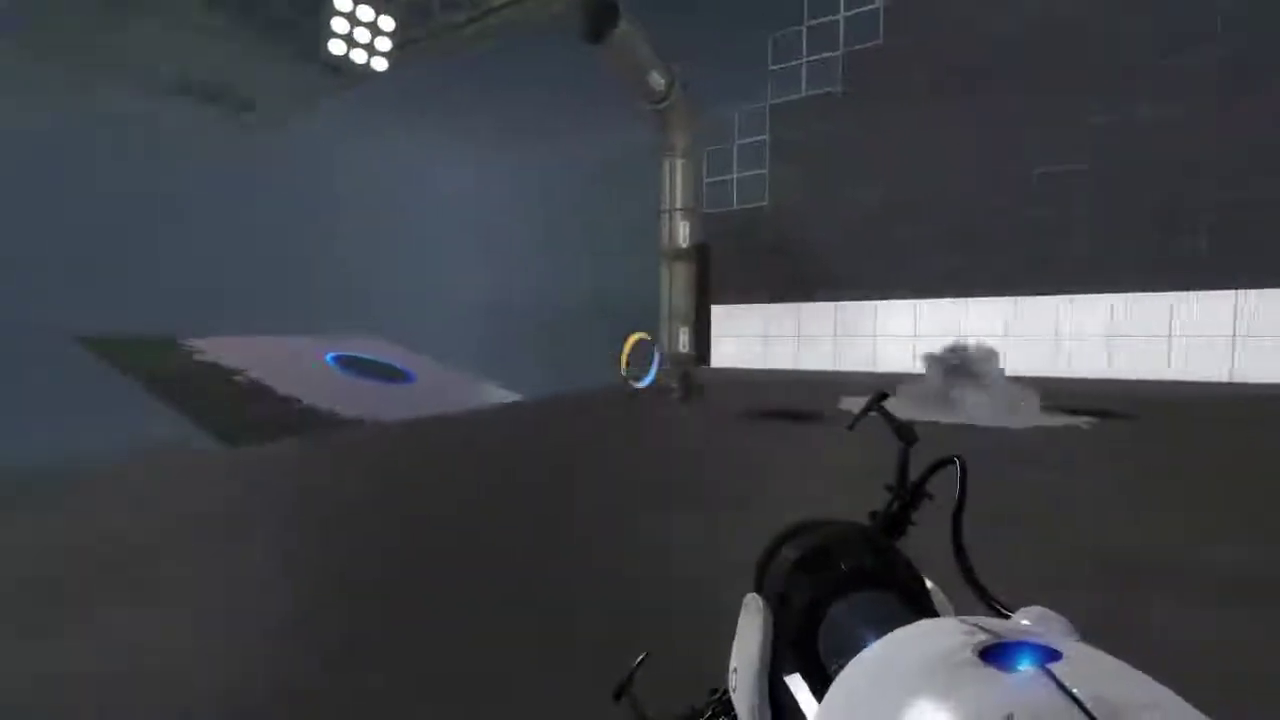
key("w")
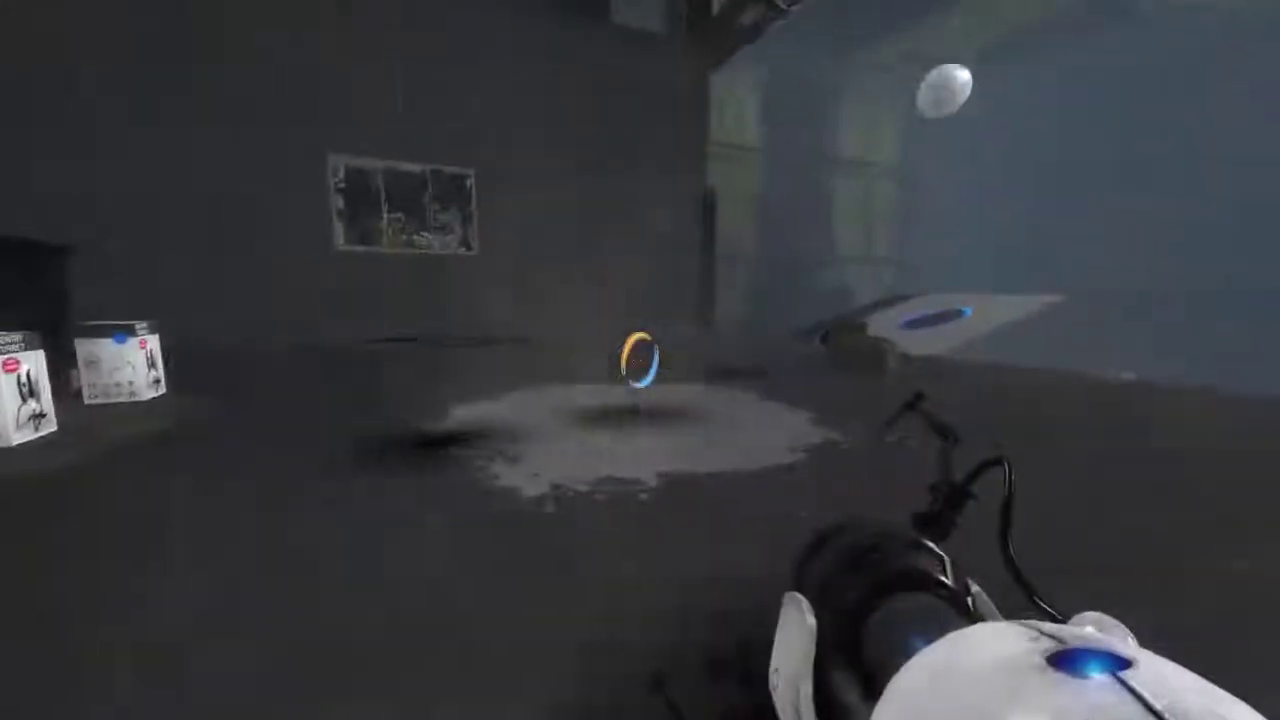
key("w")
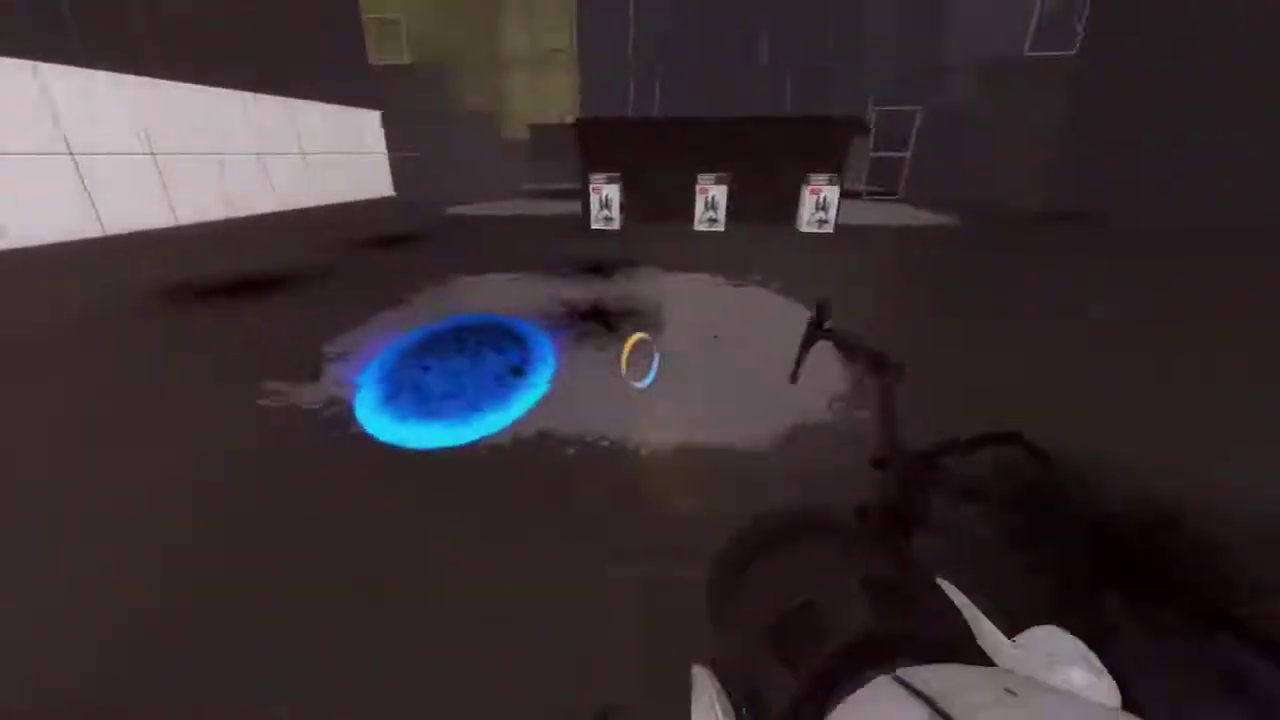
right_click(640, 360)
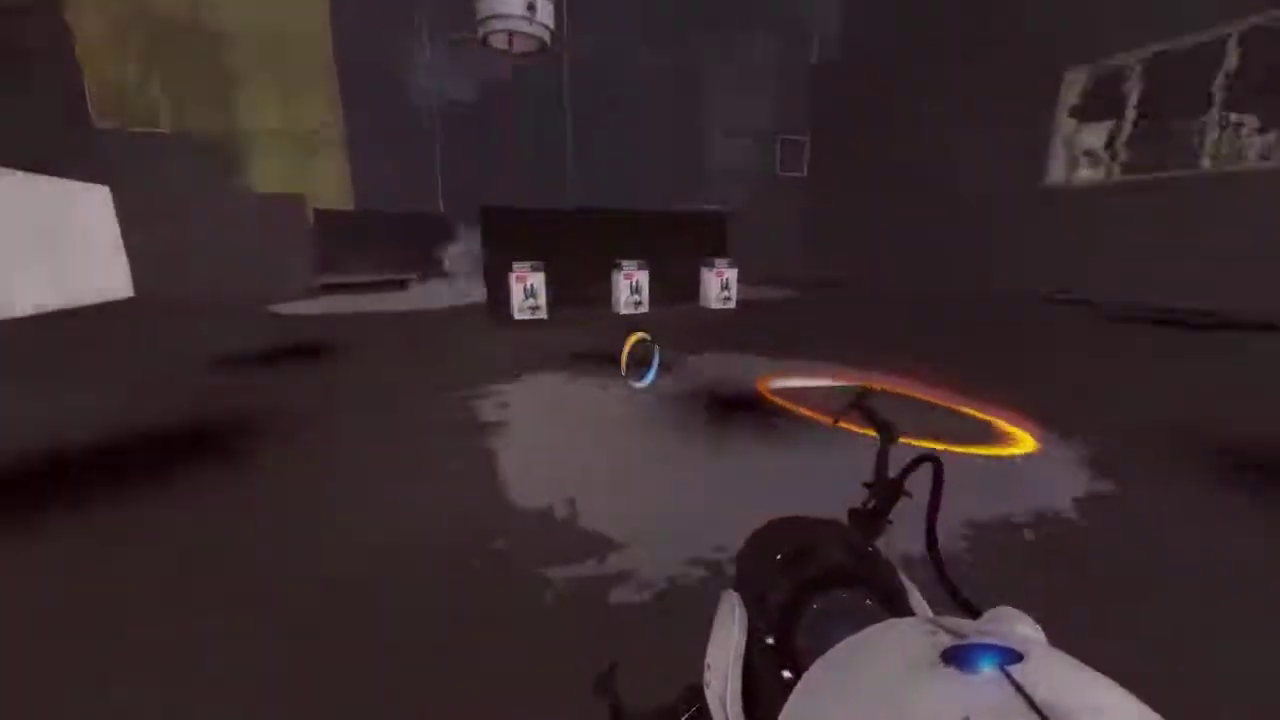
right_click(640, 360)
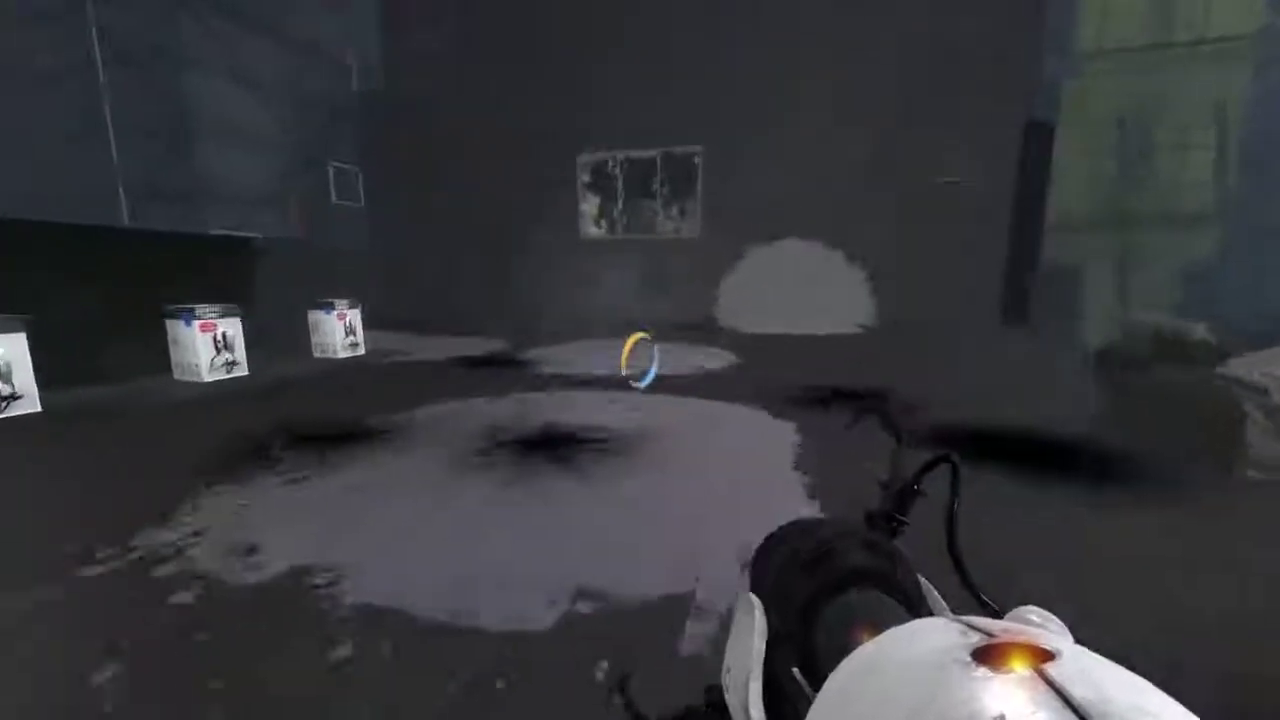
right_click(640, 360)
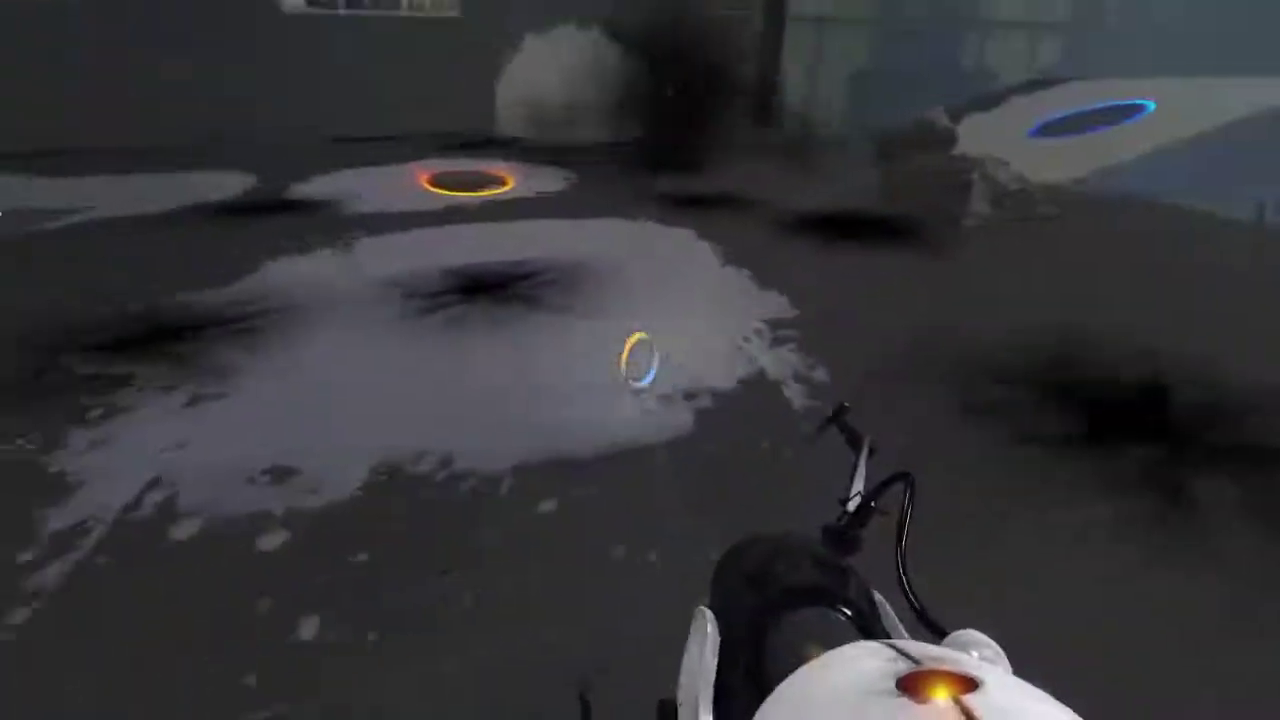
left_click(640, 360)
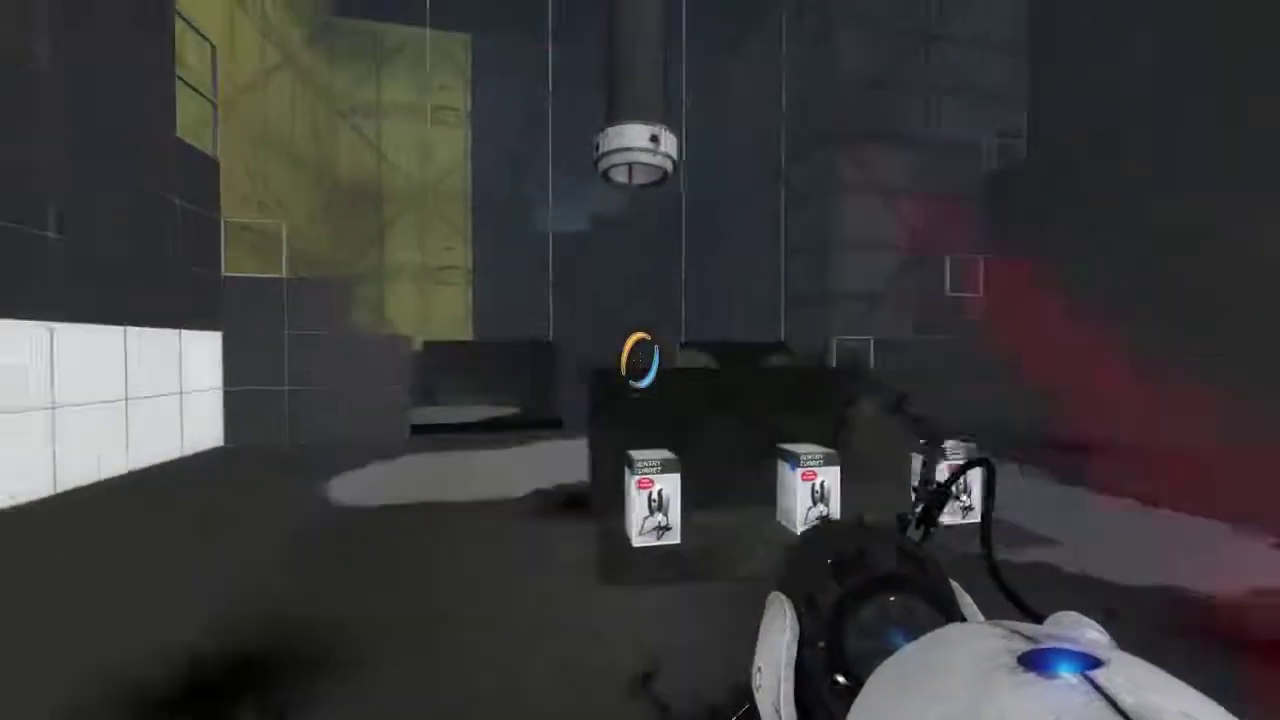
key("w")
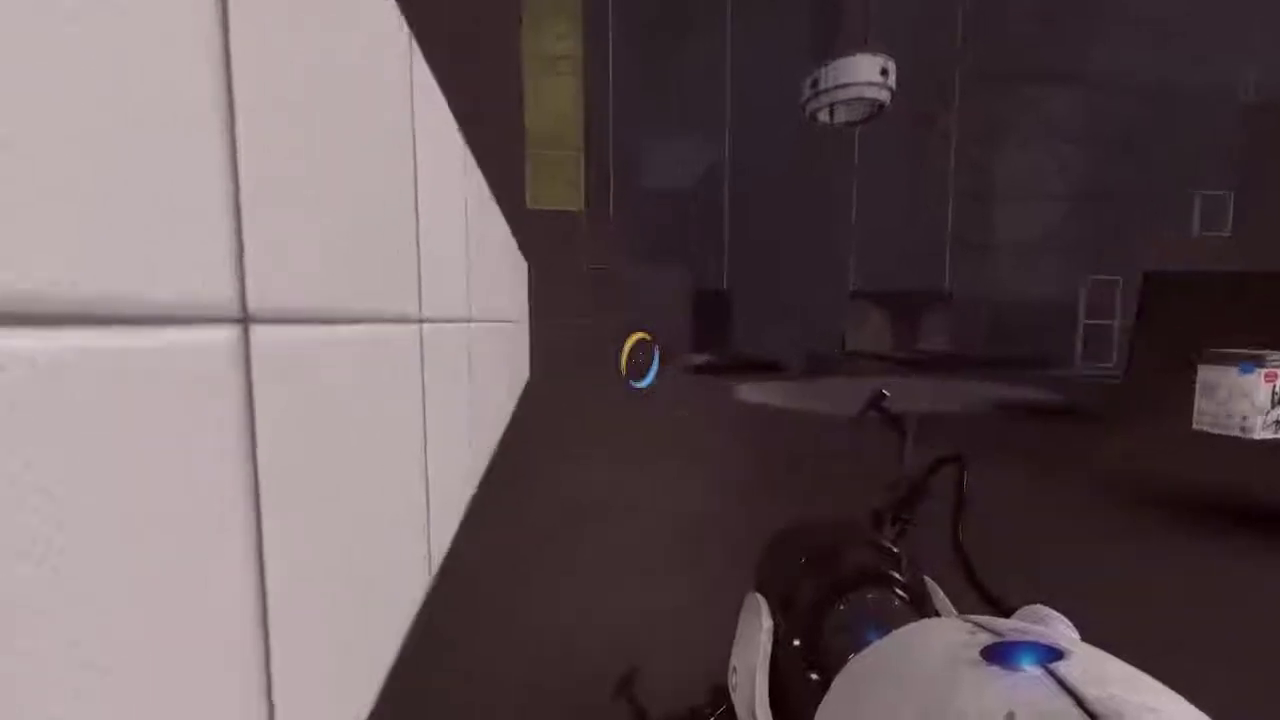
key("w")
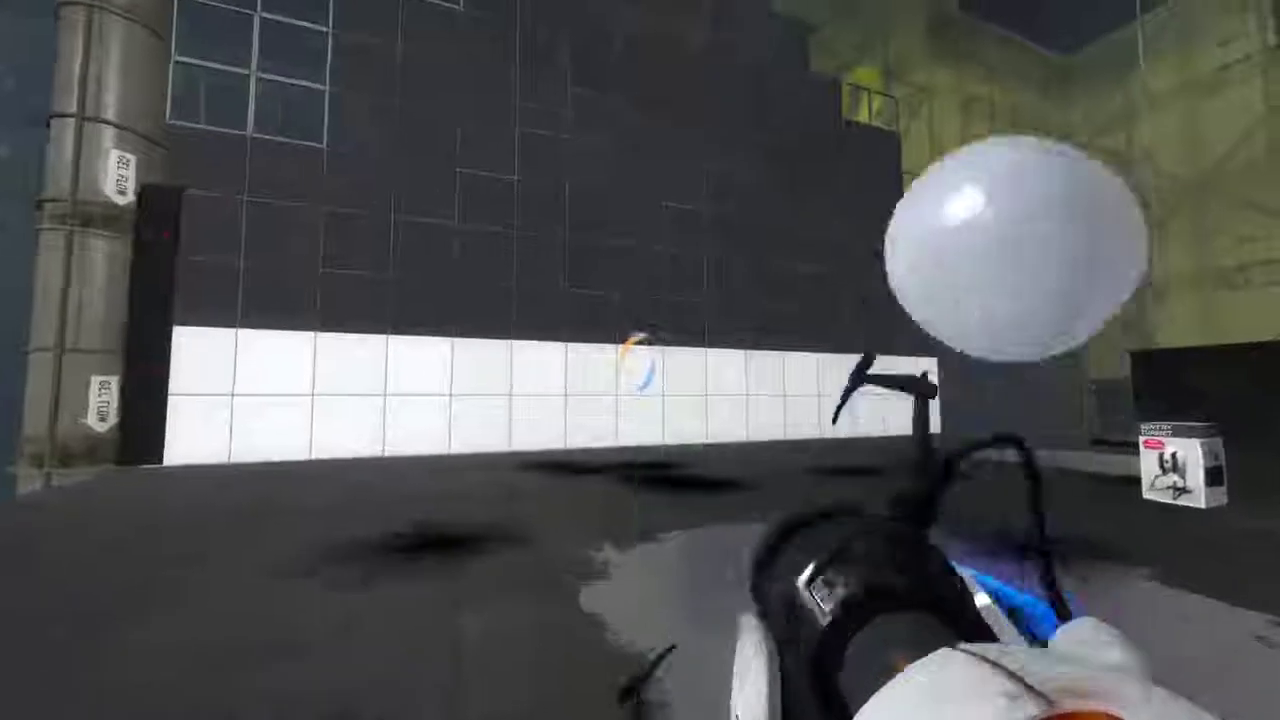
right_click(640, 360)
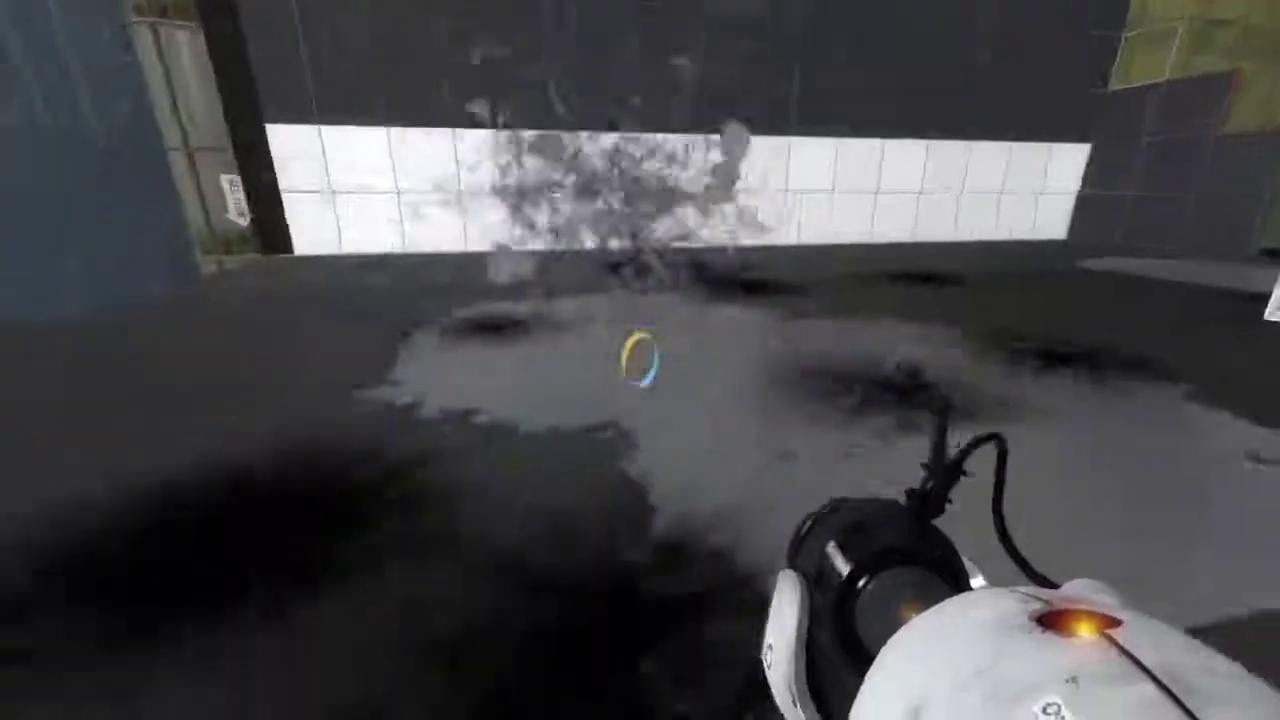
right_click(640, 360)
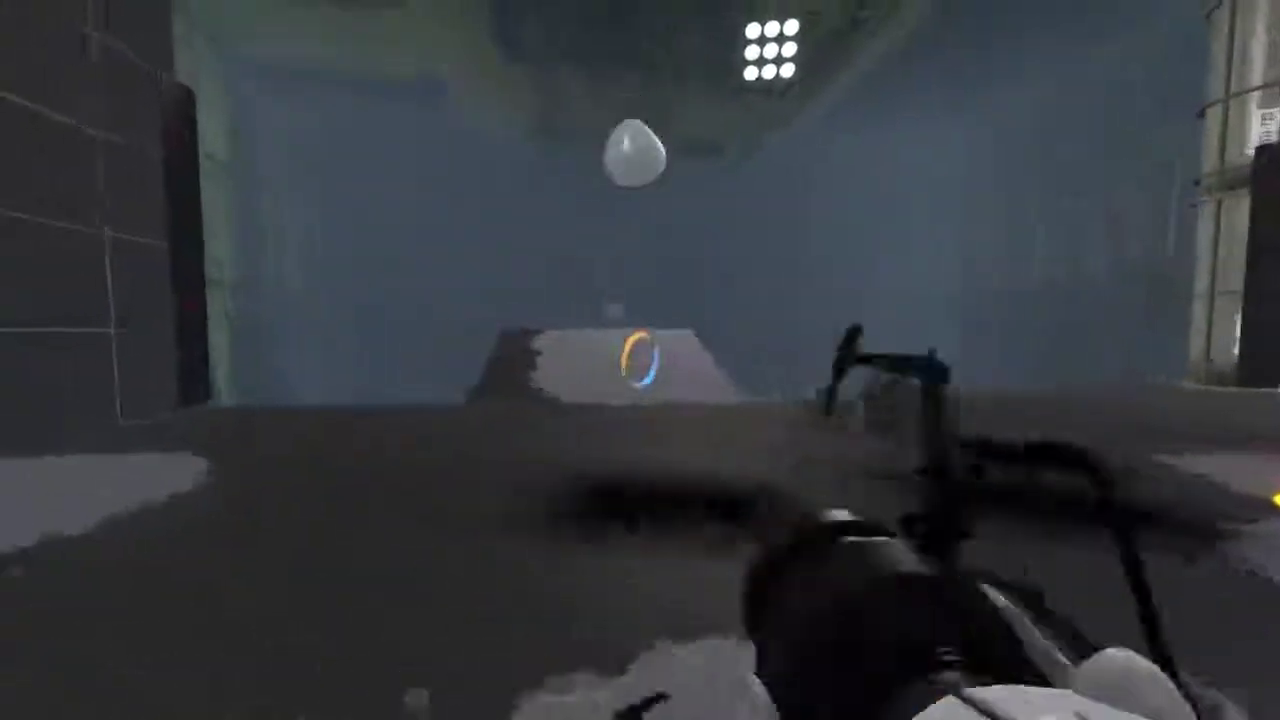
left_click(640, 360)
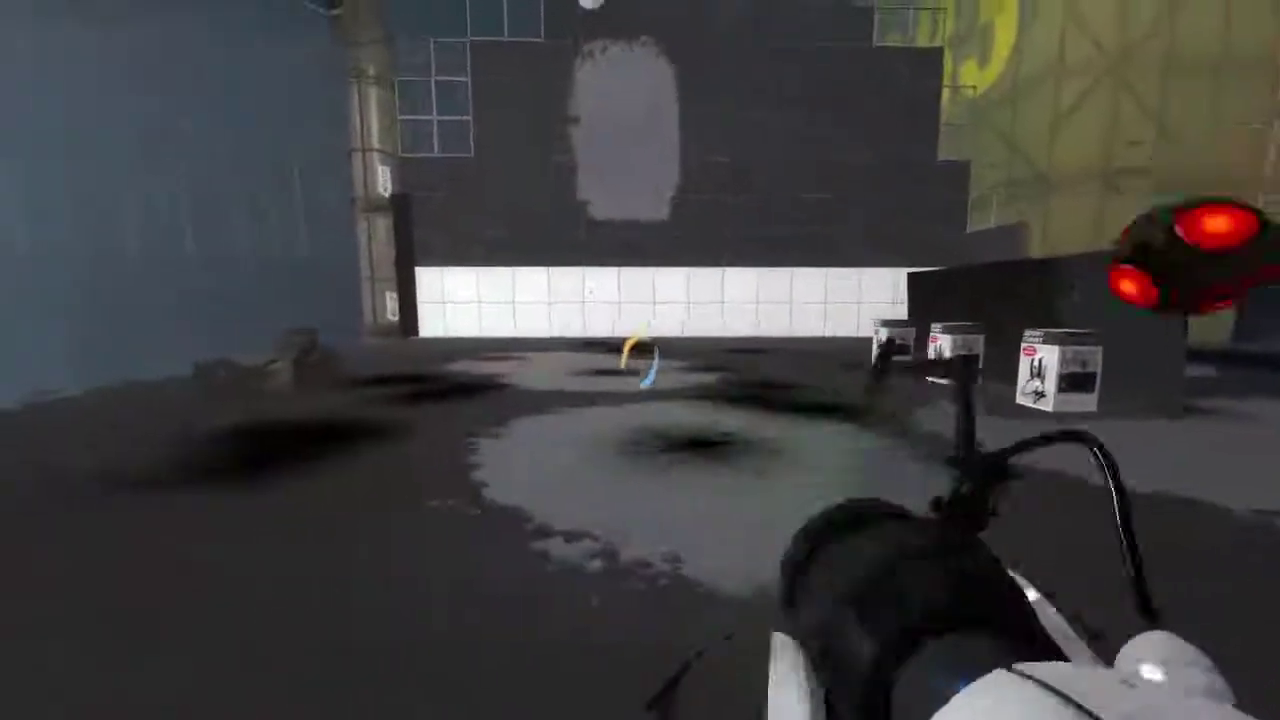
right_click(640, 360)
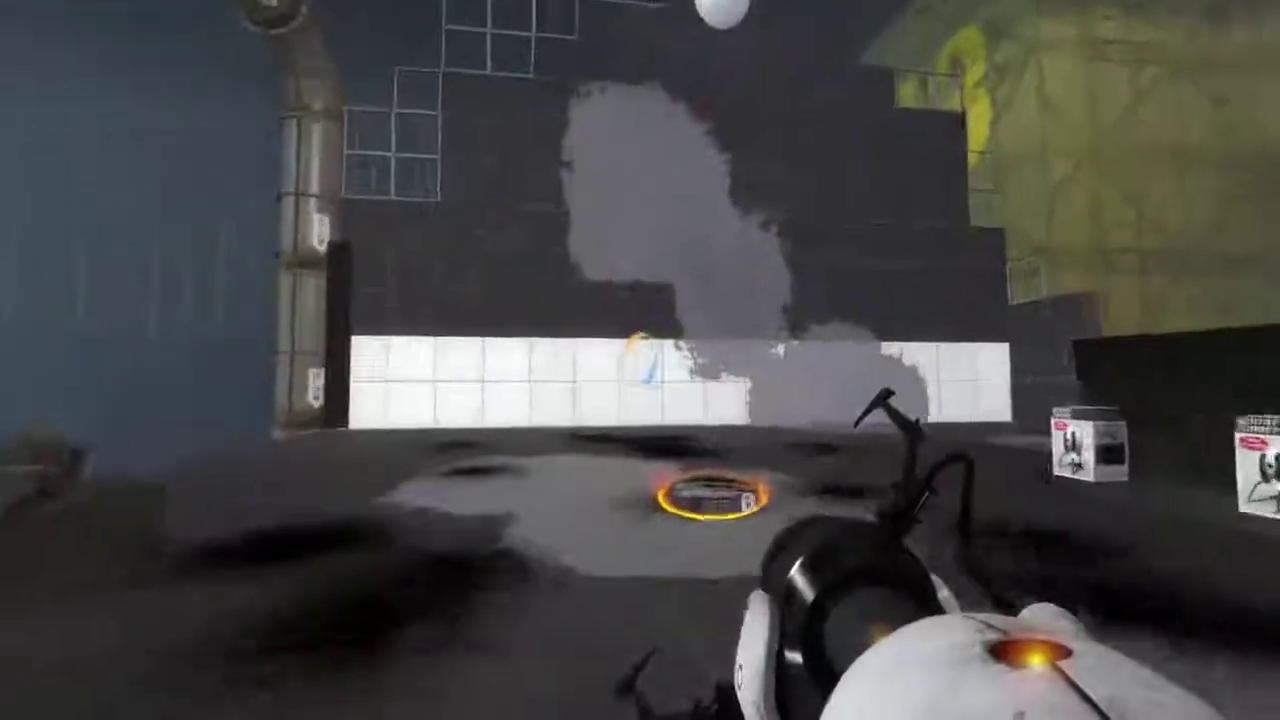
right_click(640, 360)
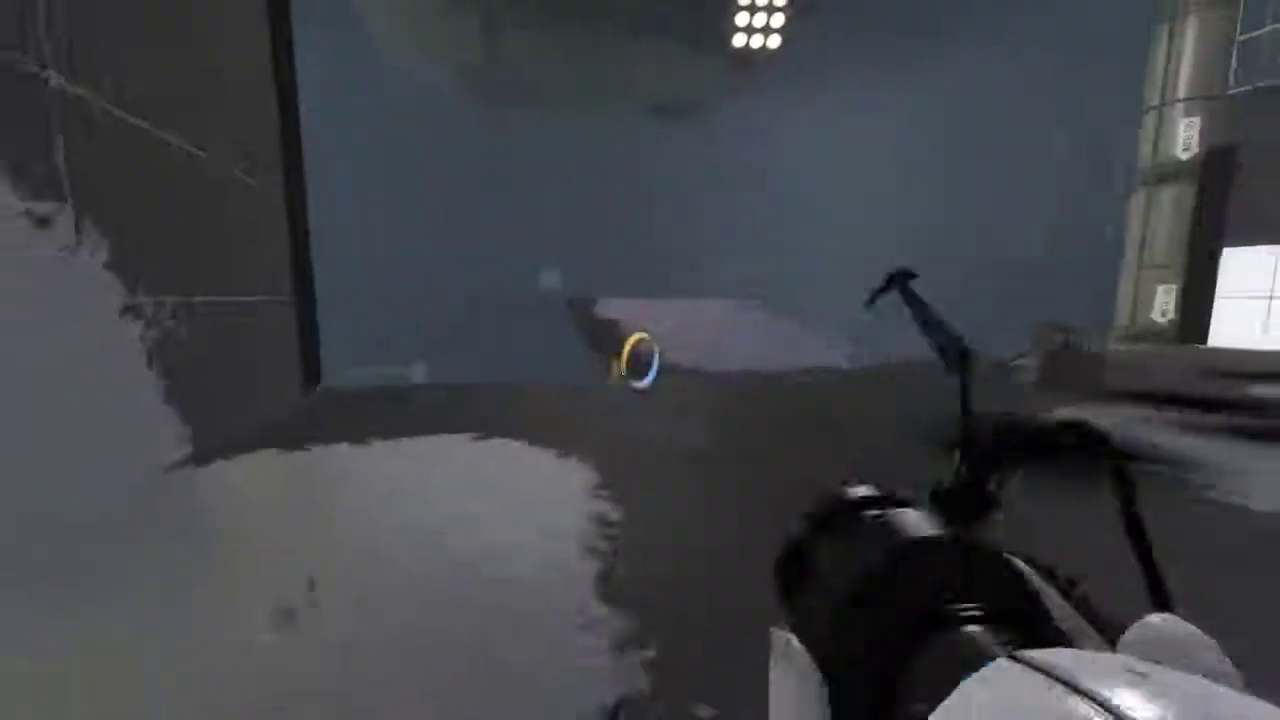
left_click(640, 360)
right_click(640, 360)
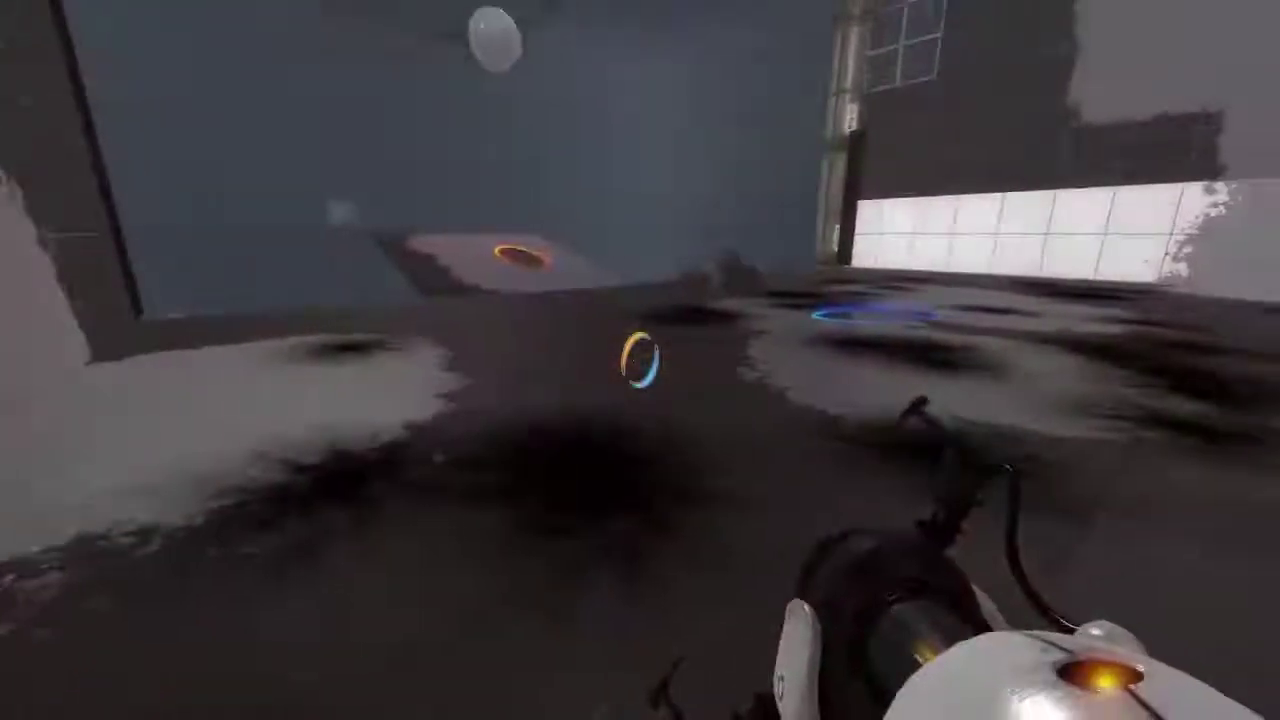
key("w")
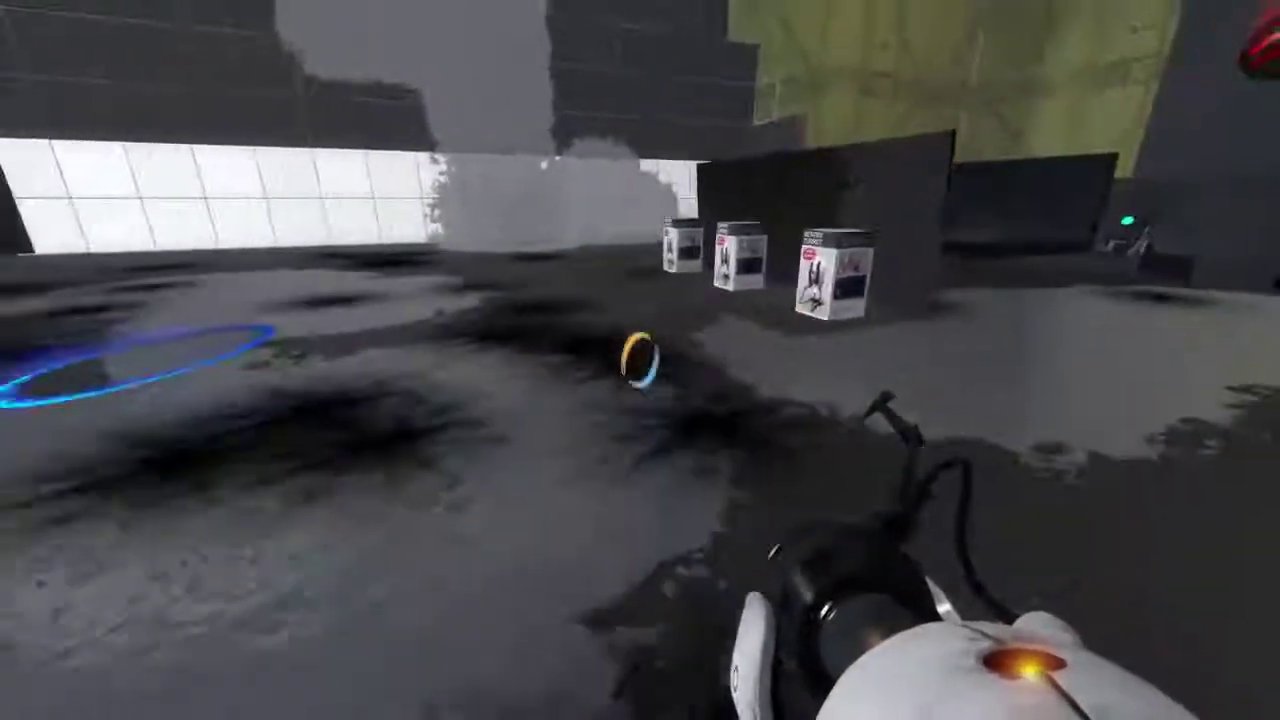
right_click(640, 360)
key("w")
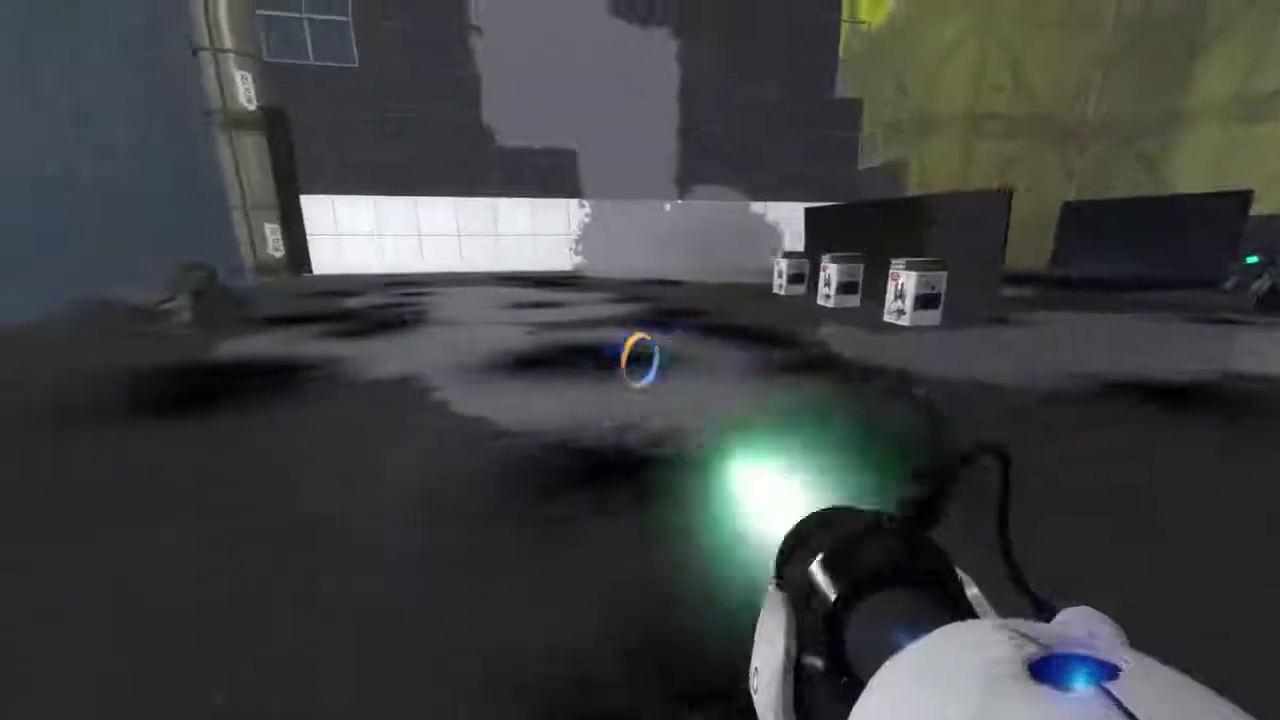
right_click(640, 360)
key("w")
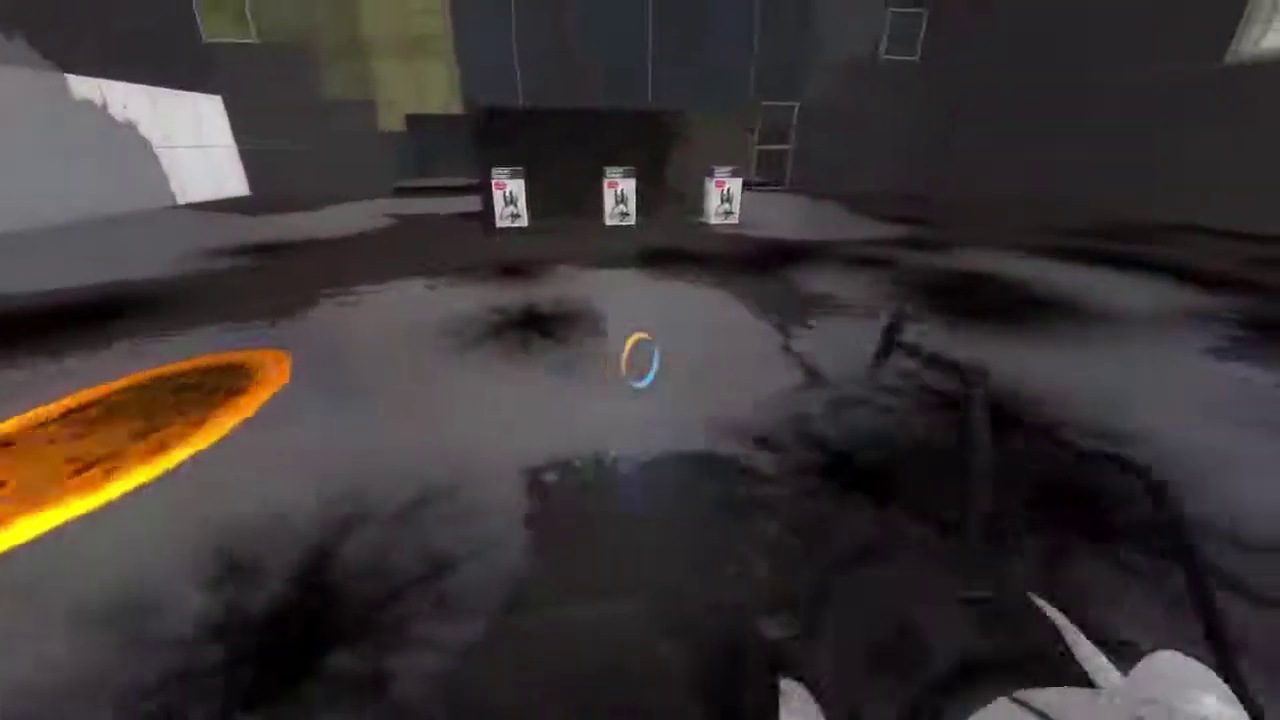
left_click(640, 360)
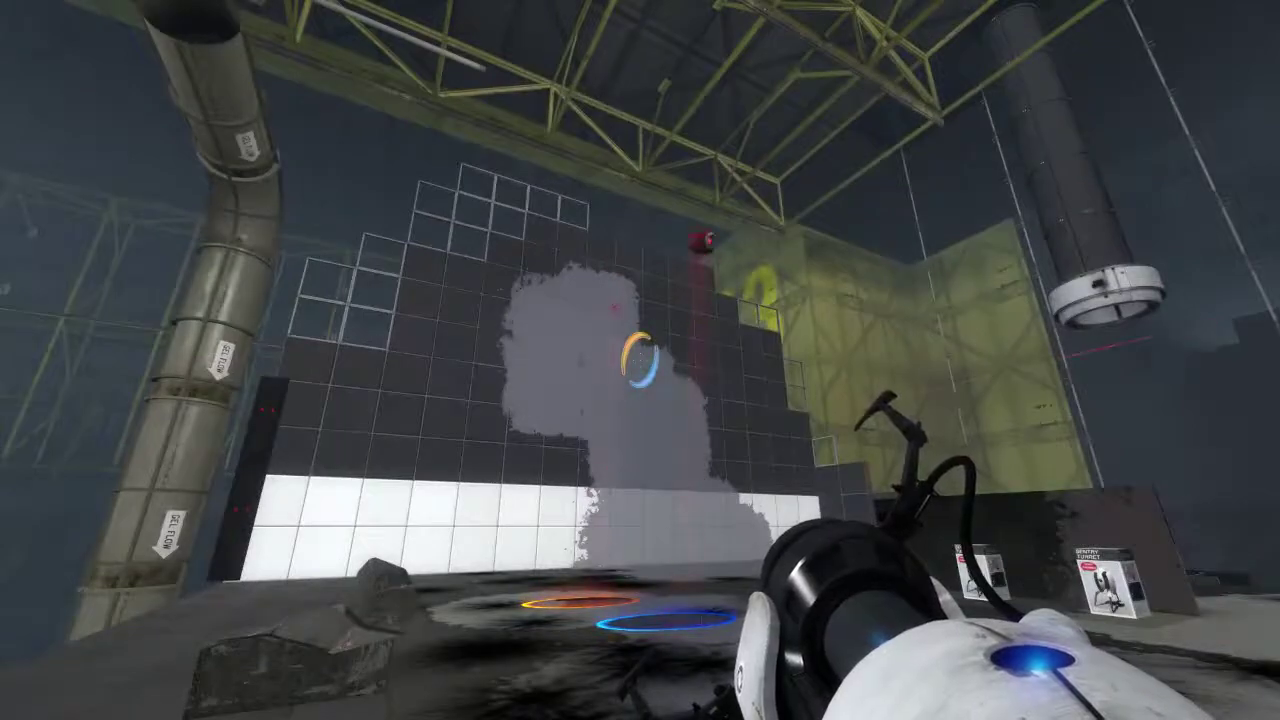
right_click(640, 360)
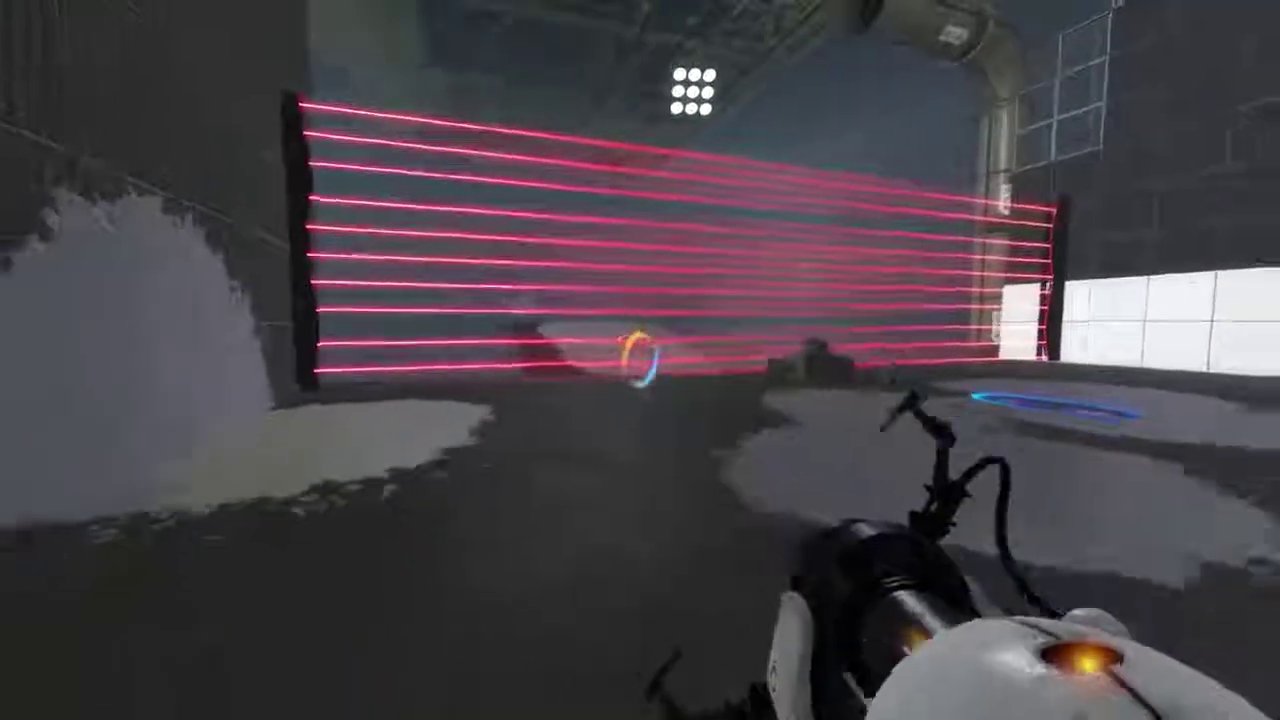
key("w")
left_click(640, 360)
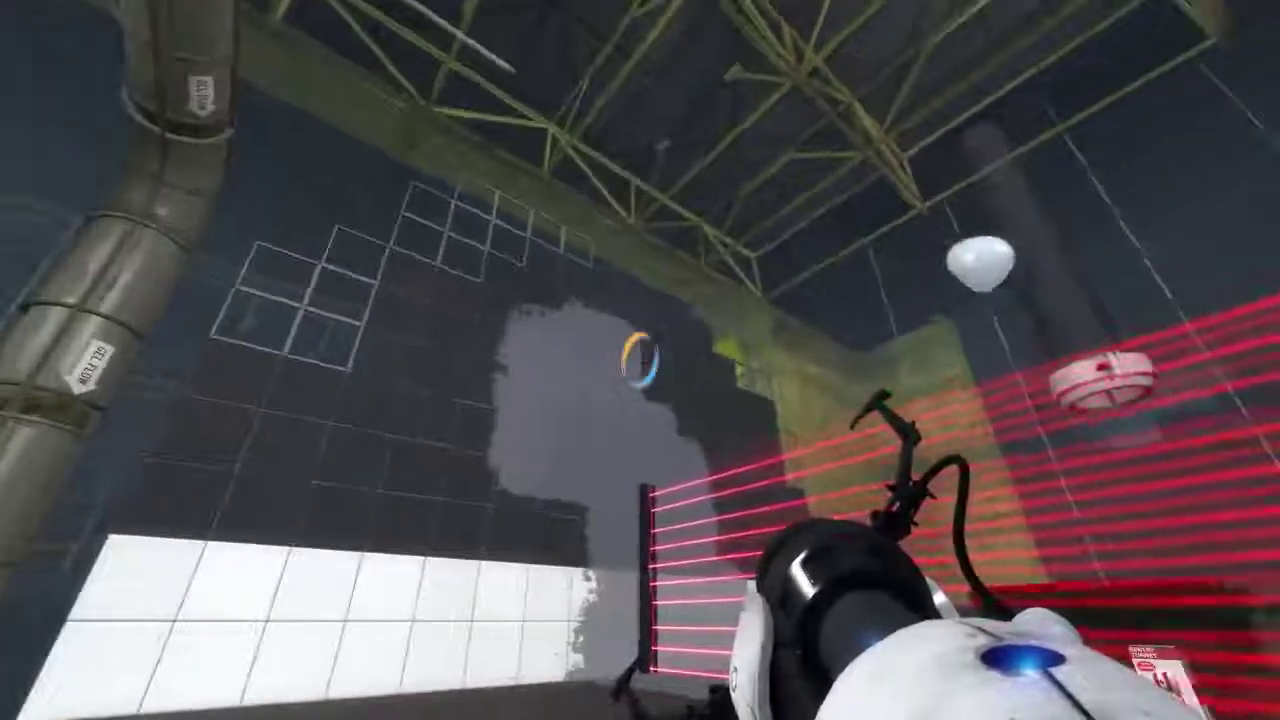
right_click(640, 360)
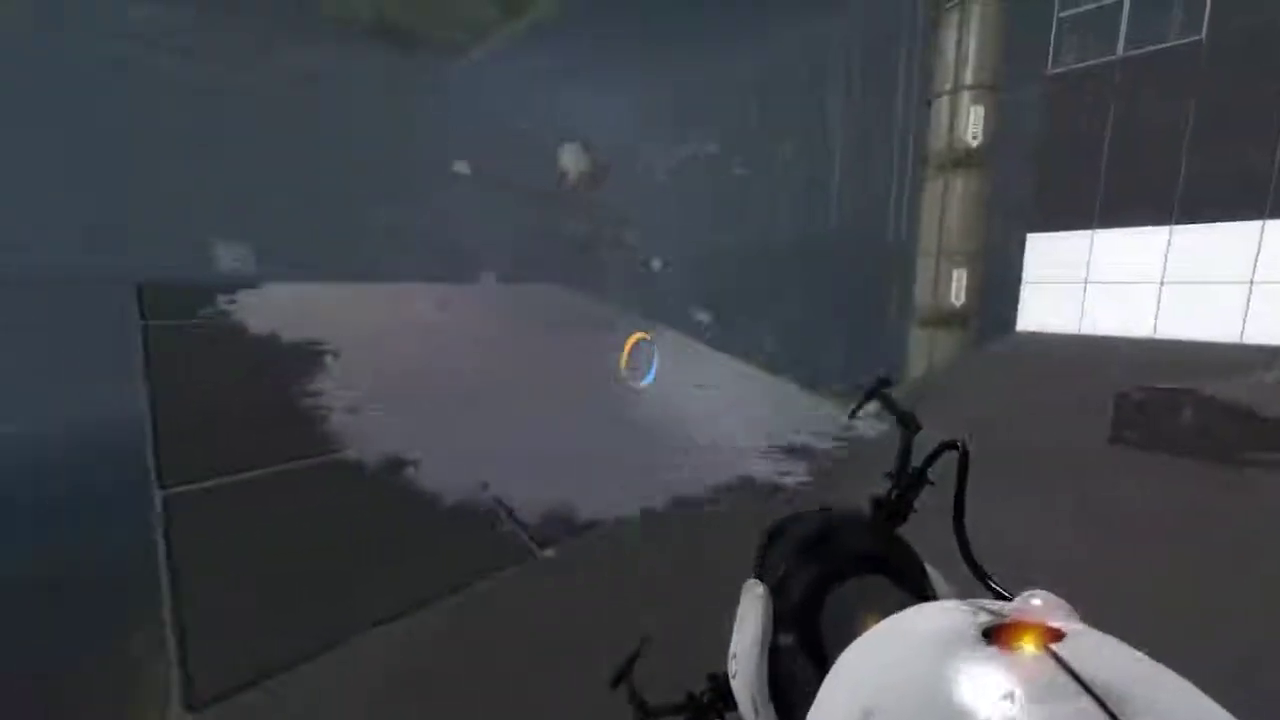
left_click(640, 360)
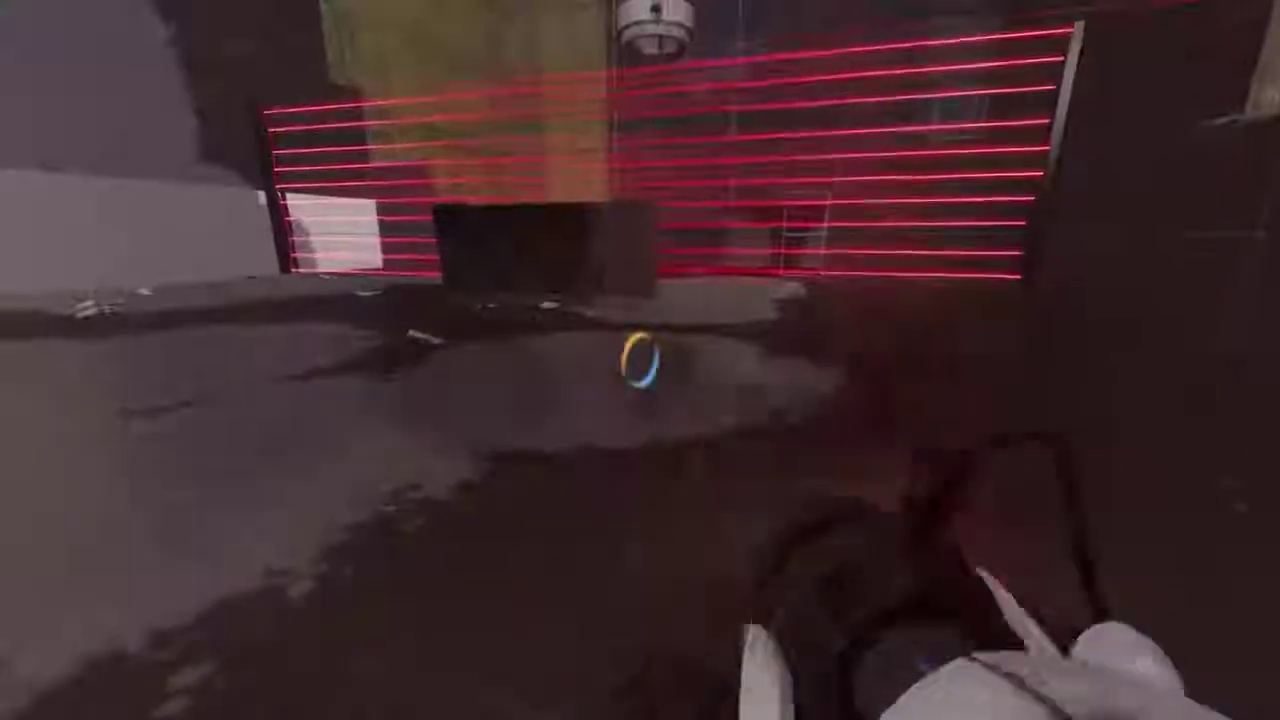
left_click(640, 360)
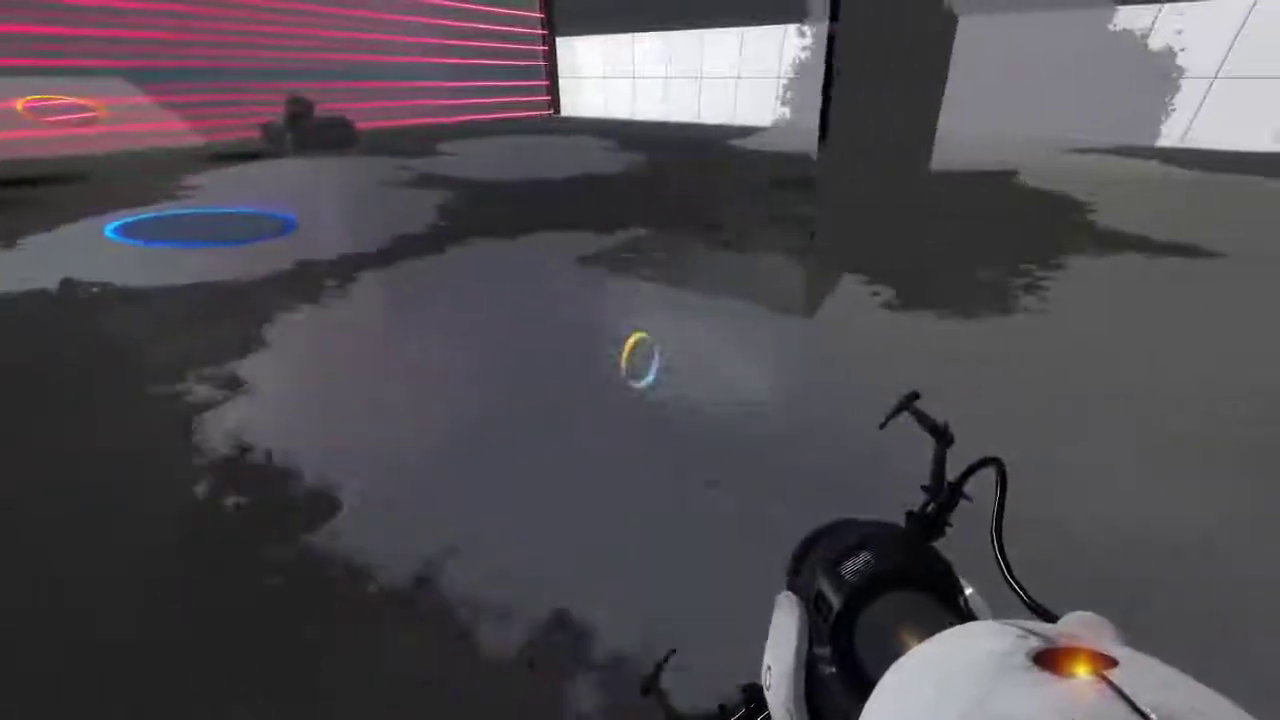
left_click(640, 360)
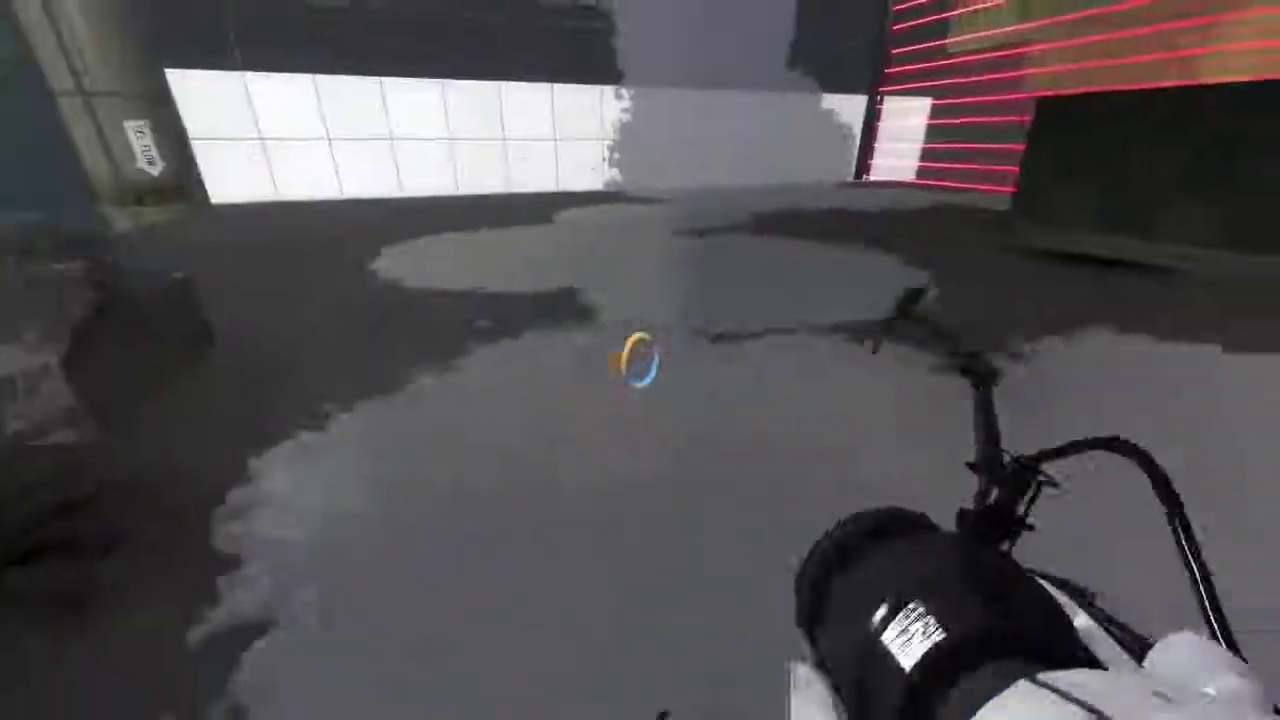
right_click(640, 360)
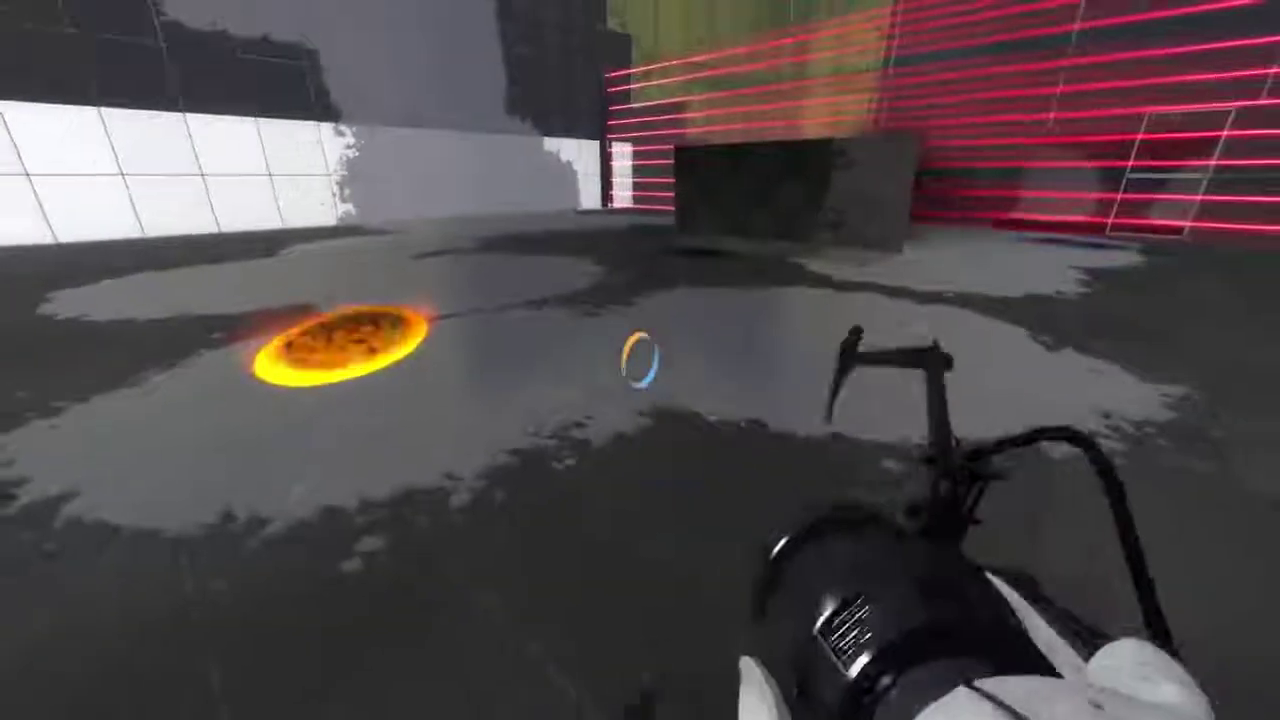
left_click(640, 360)
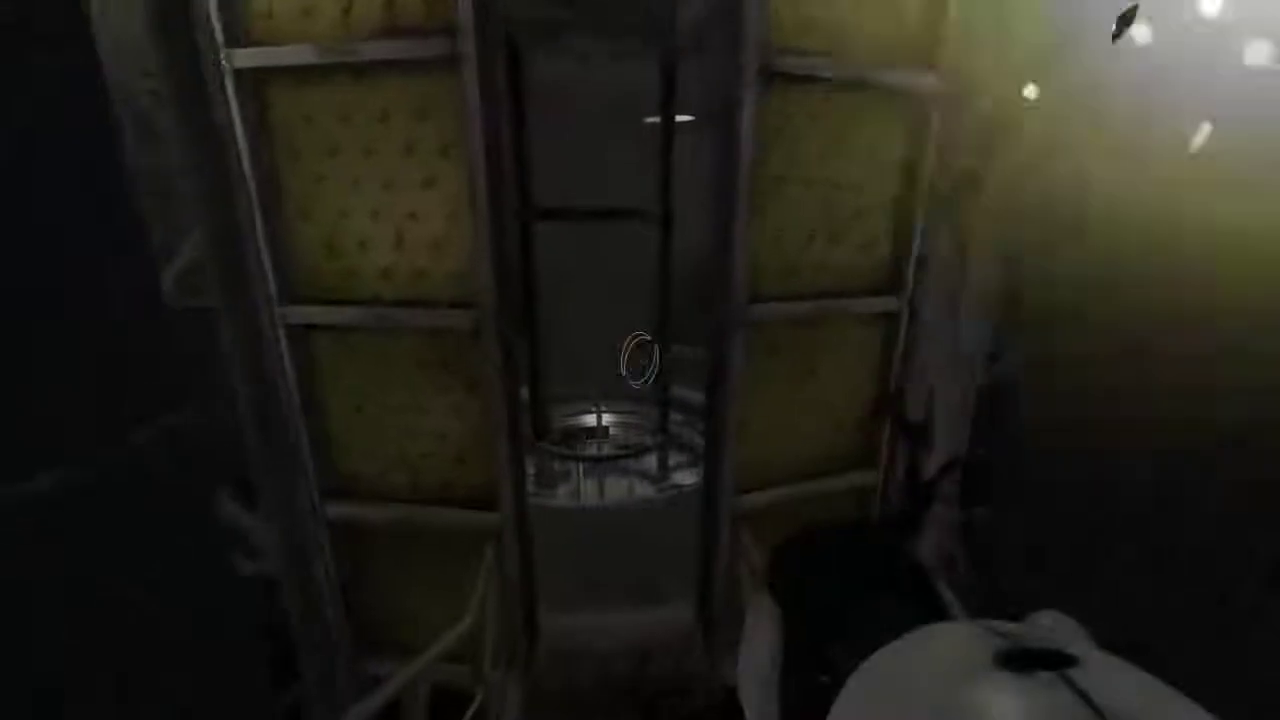
left_click(640, 360)
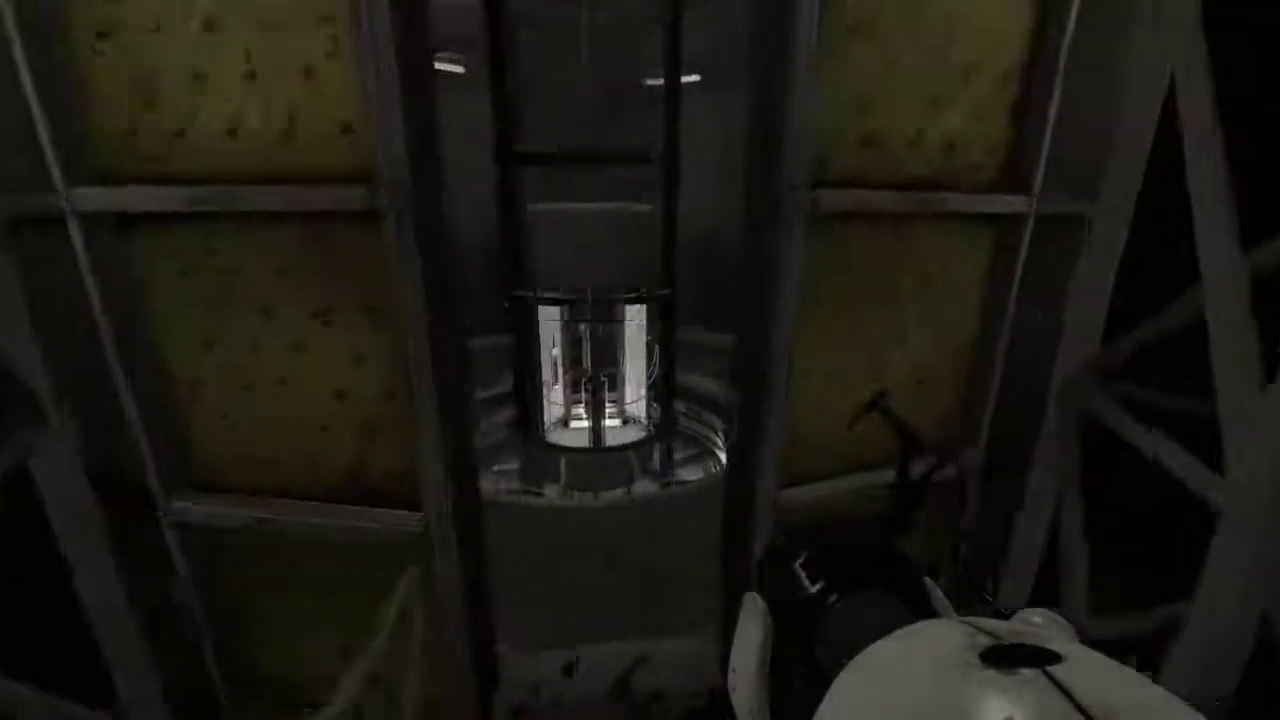